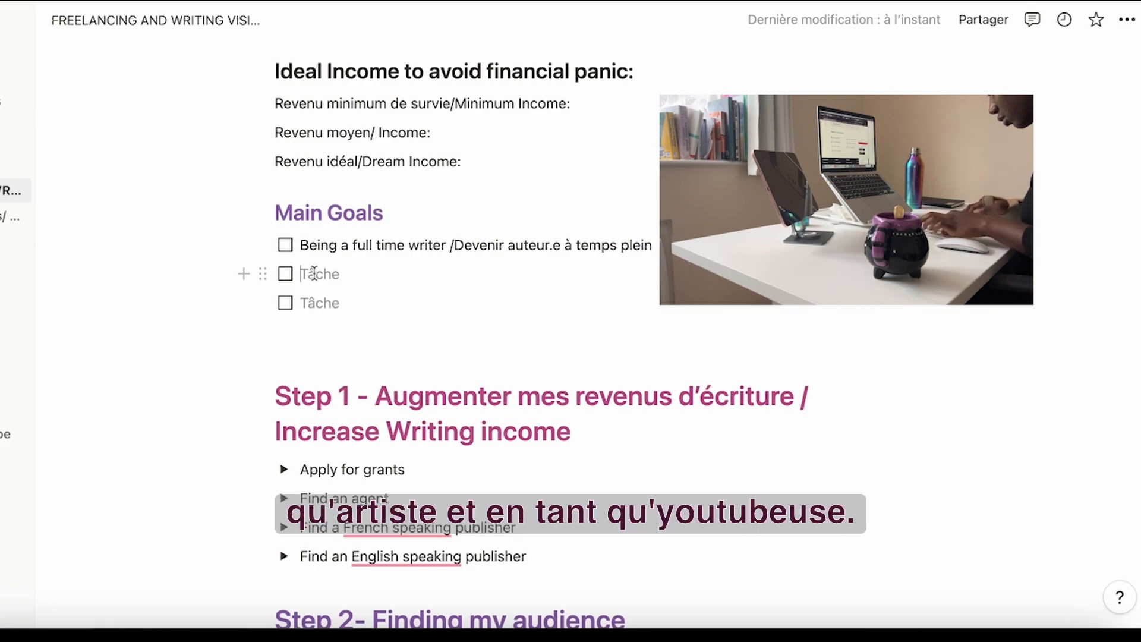
- Fill in the second Main Goals task with "Augmenter le nombre de lecteurs qui me suivent"
{"action": "left_click", "coordinate": [314, 273]}
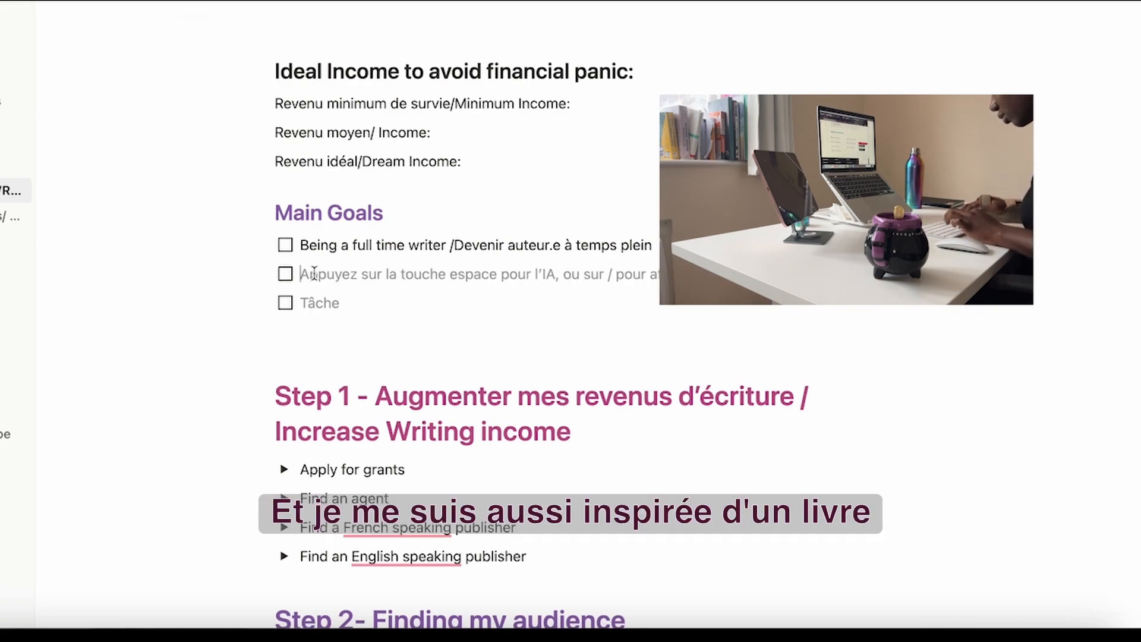
{"action": "type", "text": "Augmenter l"}
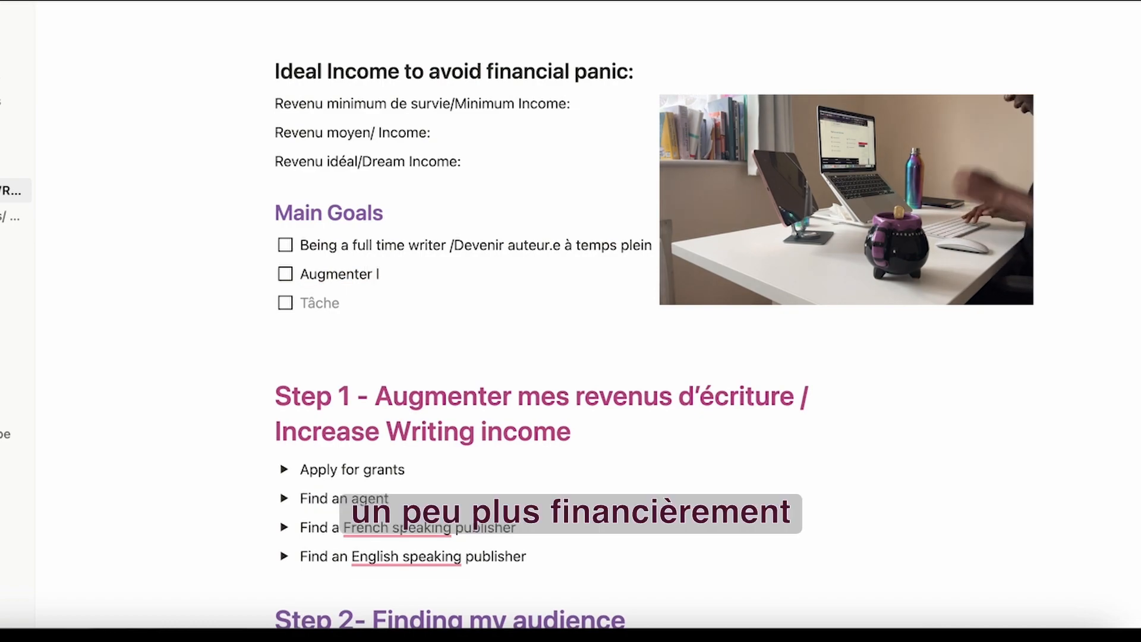
{"action": "type", "text": "e nomb"}
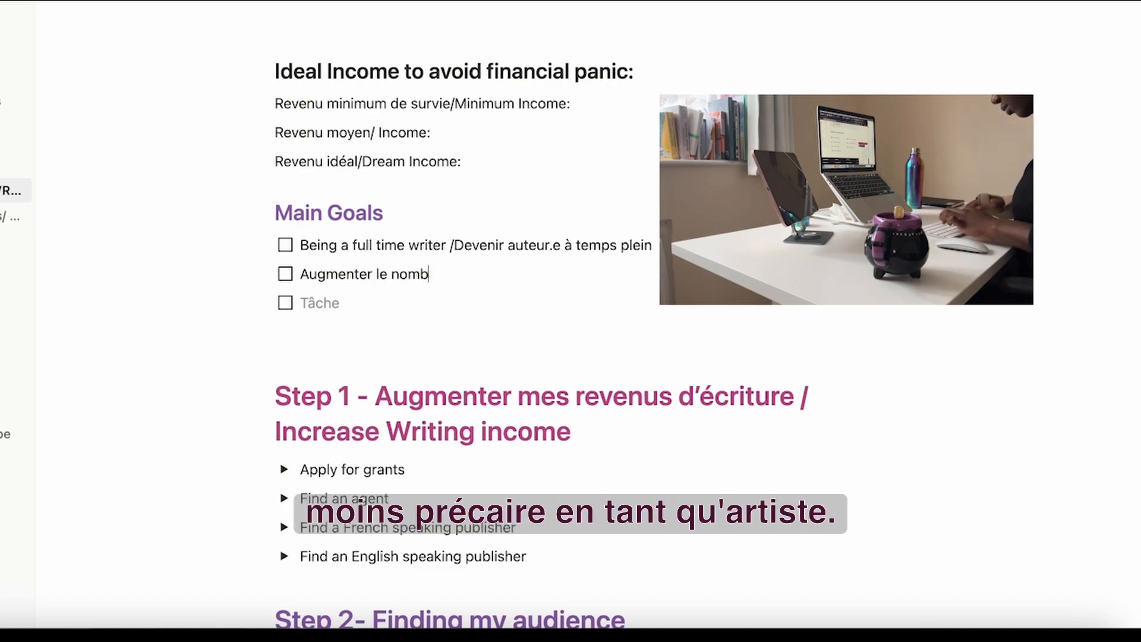
{"action": "type", "text": "re de lec"}
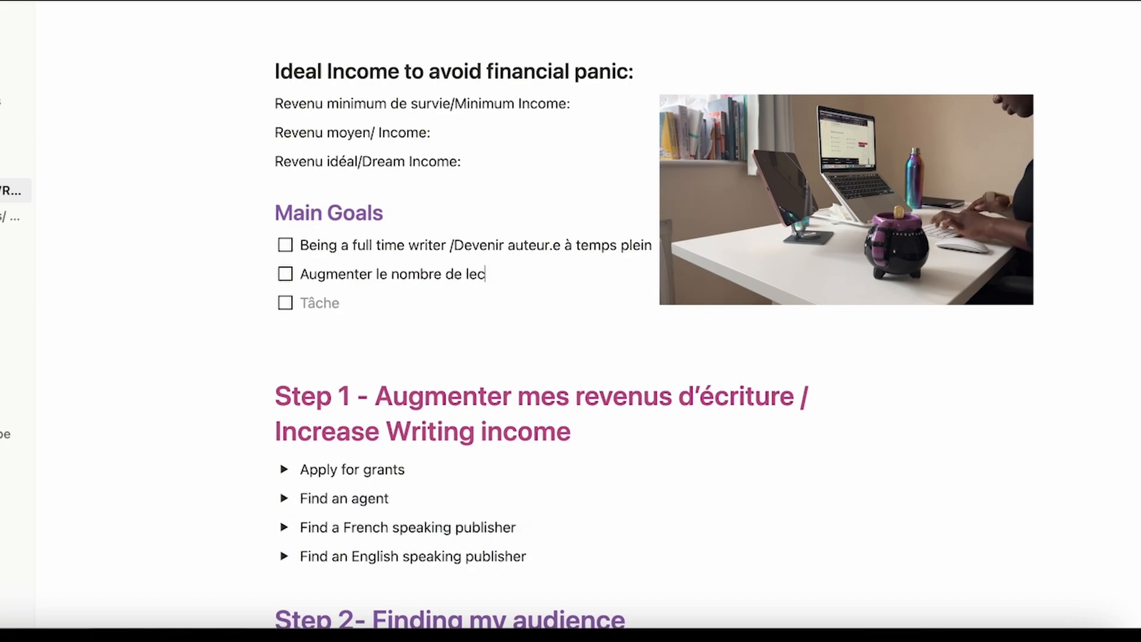
{"action": "type", "text": "teurs qui"}
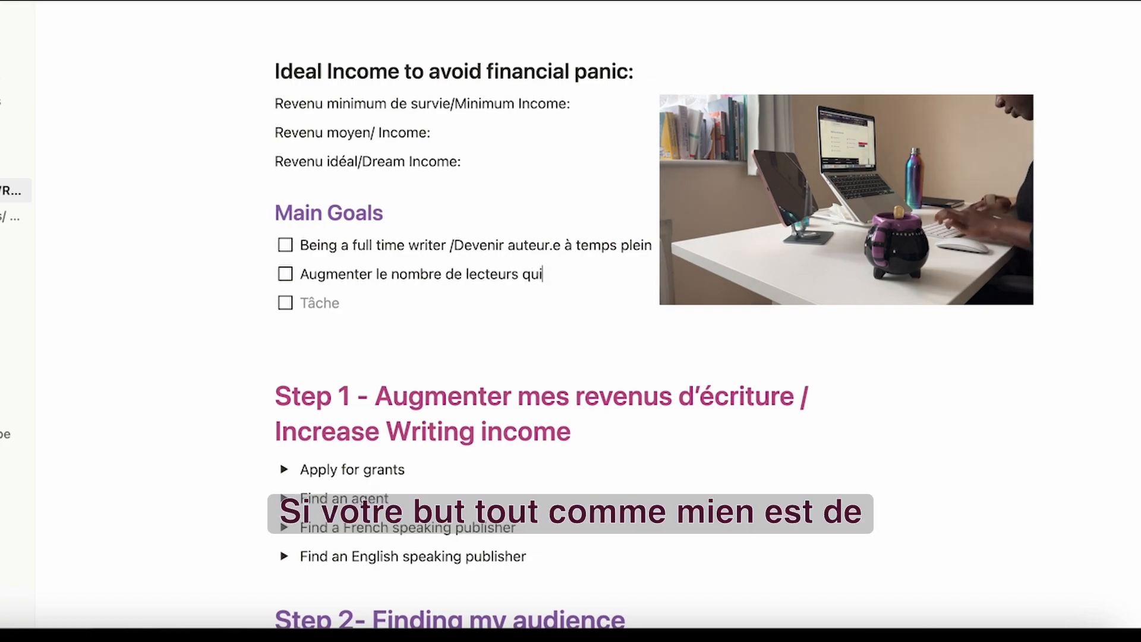
{"action": "type", "text": " me suivent"}
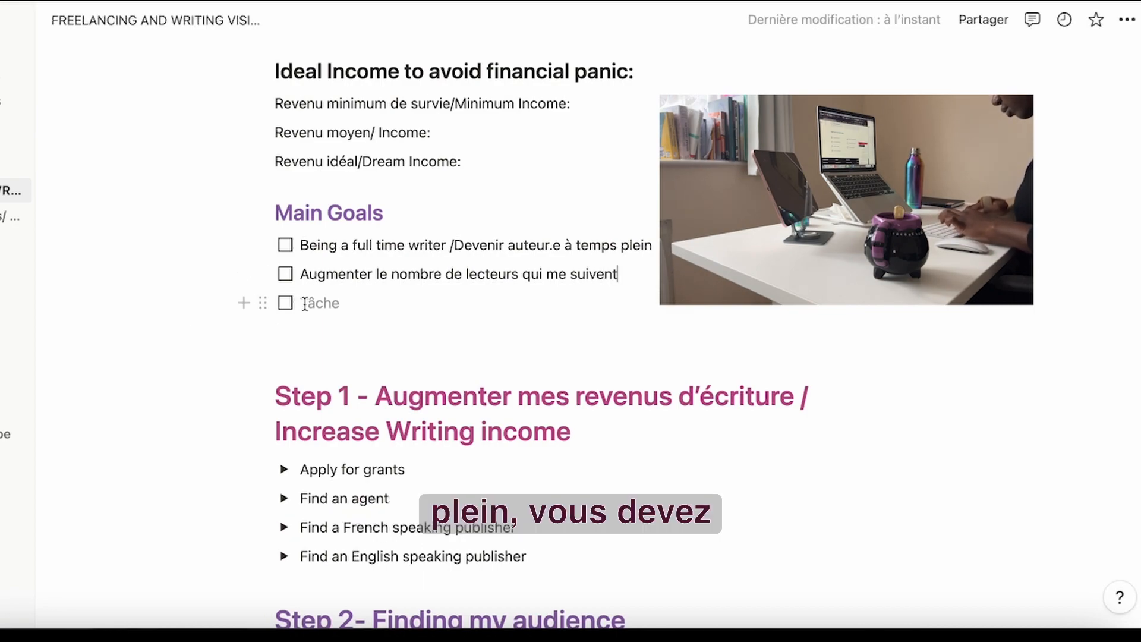
- Fill in the third Main Goals task with "Being a full time freelancer/Devenir freelance à temps plein"
{"action": "left_click", "coordinate": [305, 304]}
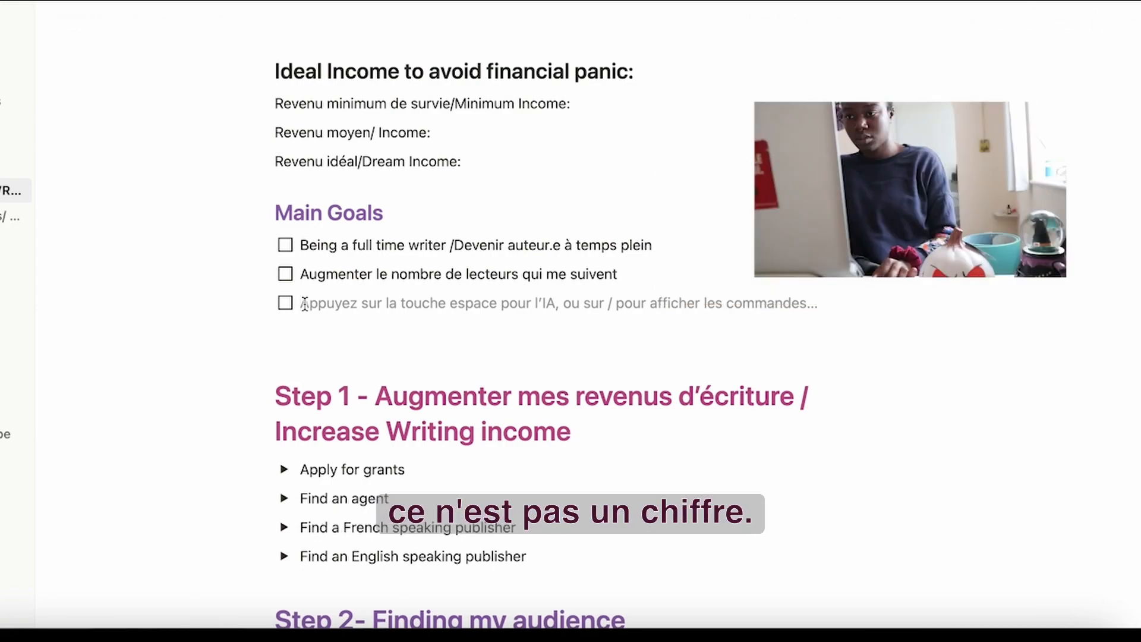
{"action": "type", "text": "Bein"}
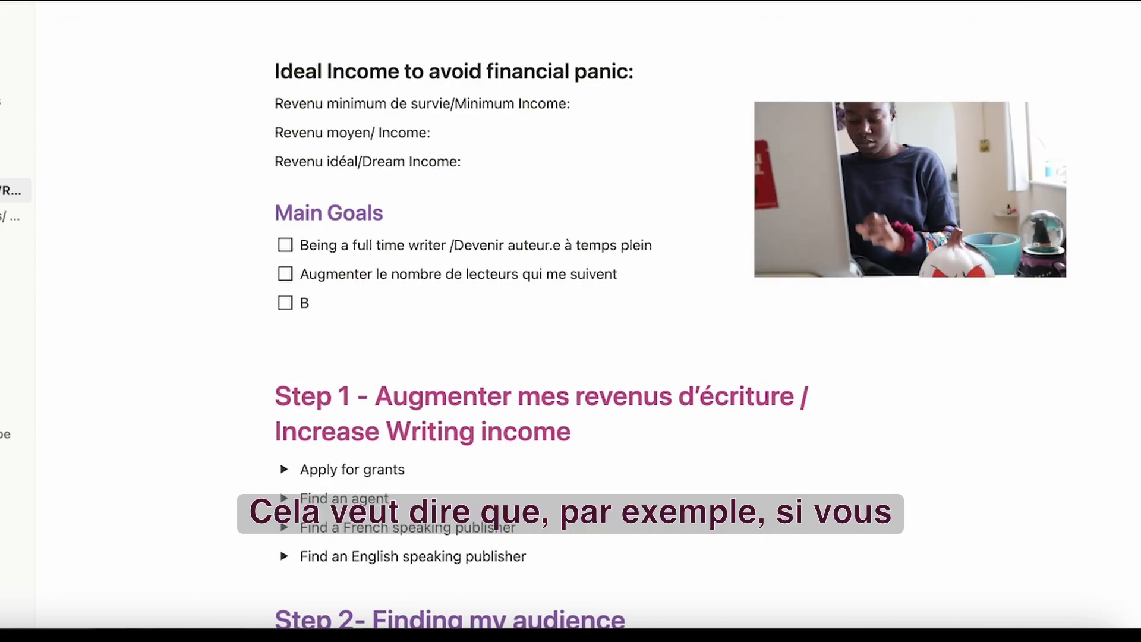
{"action": "type", "text": "g a"}
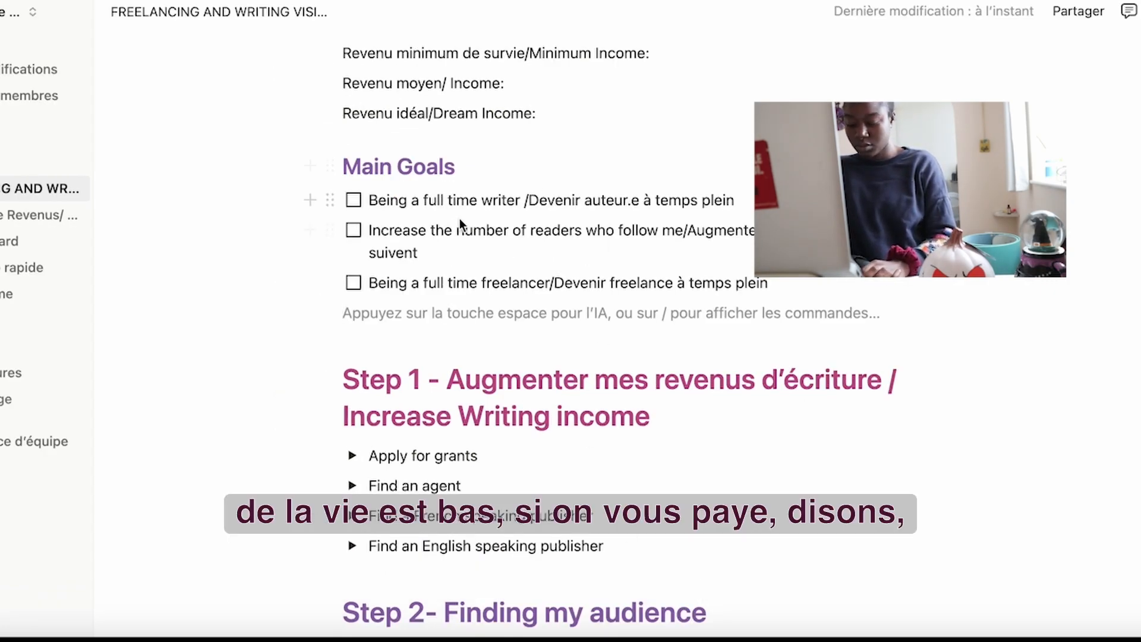
- Extend the first Main Goals task to "Being a full time writer and filmmaker /Devenir auteur.e et cinéaste à temps plein"
{"action": "left_click", "coordinate": [521, 200]}
{"action": "type", "text": "a"}
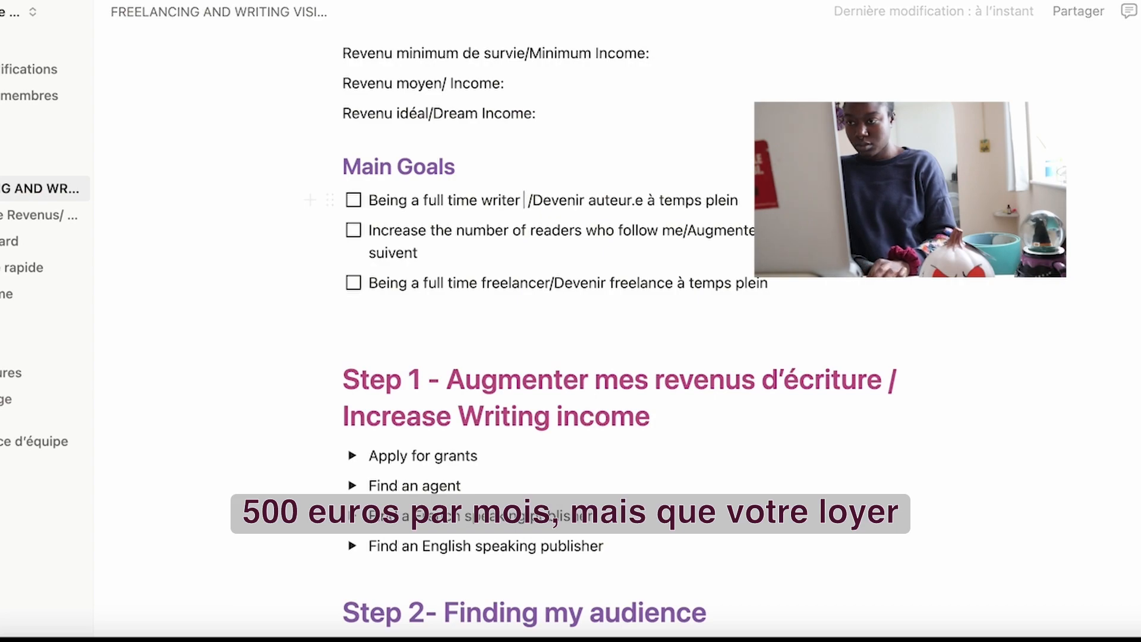
{"action": "type", "text": "nd filmm"}
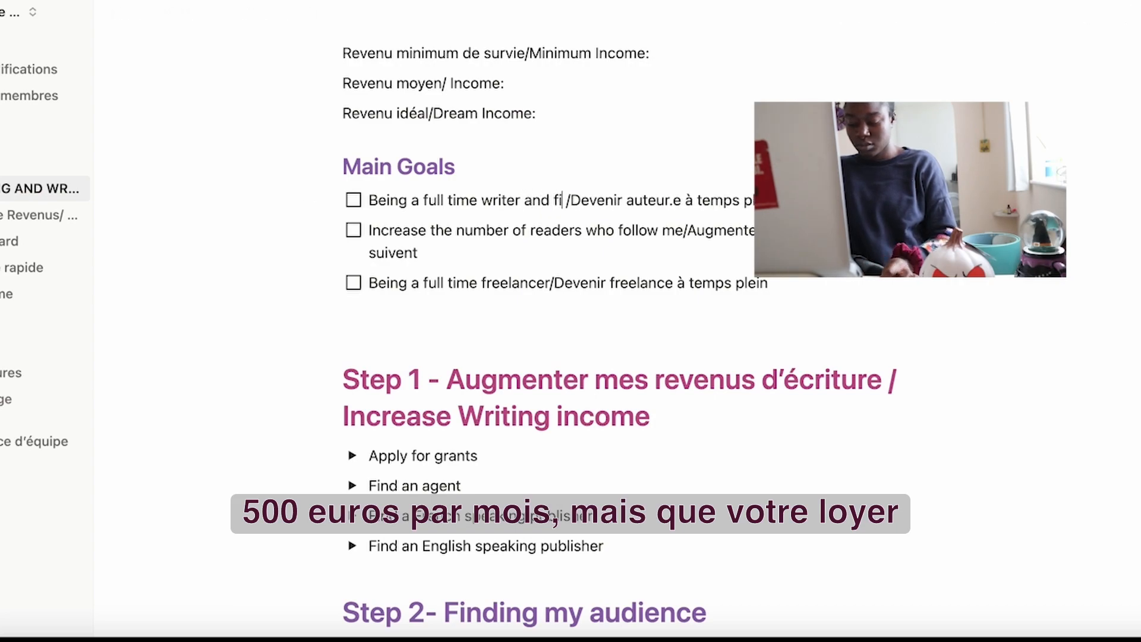
{"action": "type", "text": "aker /D"}
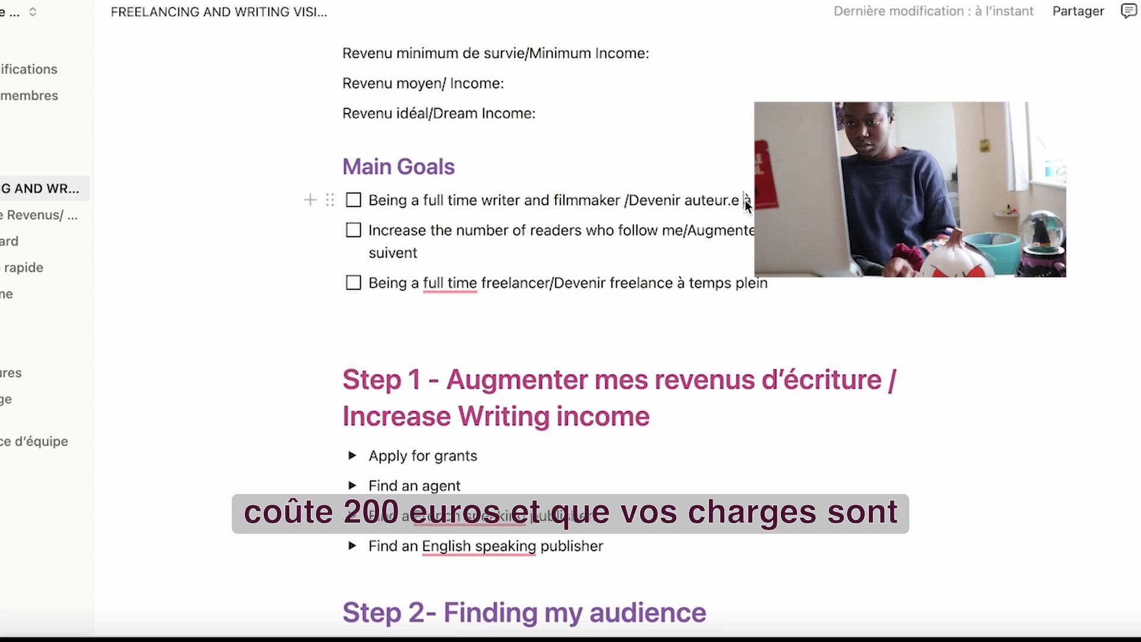
{"action": "type", "text": "evenir aut"}
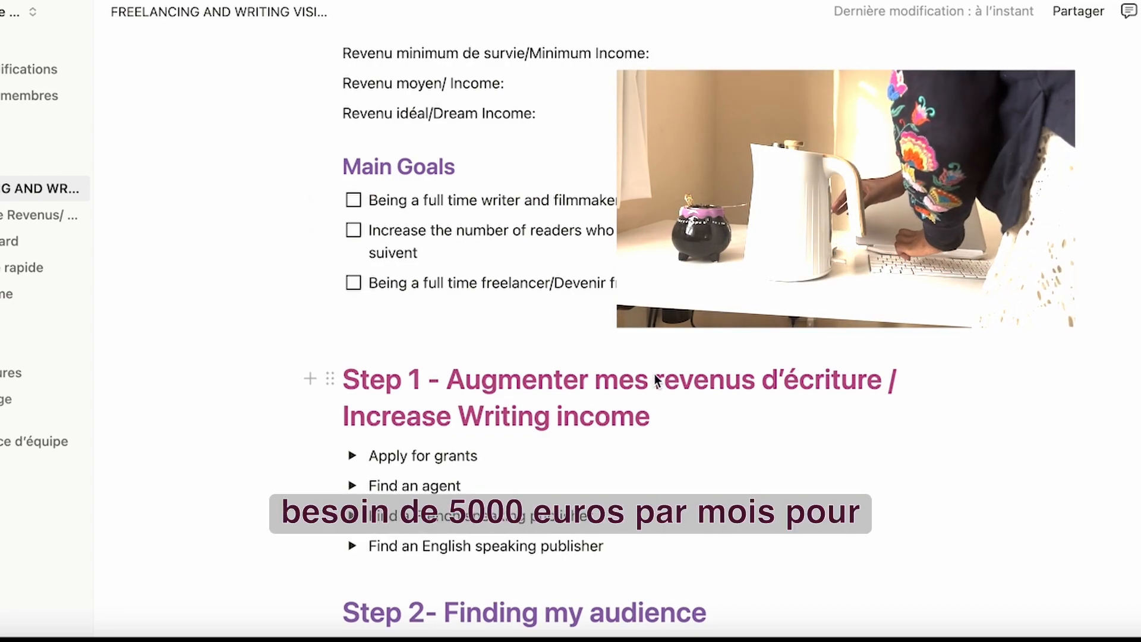
- Look through the Step 1 to Step 5 sections and the Sources De Revenus/ Income Streams table
{"action": "scroll", "coordinate": [656, 376], "scroll_direction": "down", "scroll_amount": 2}
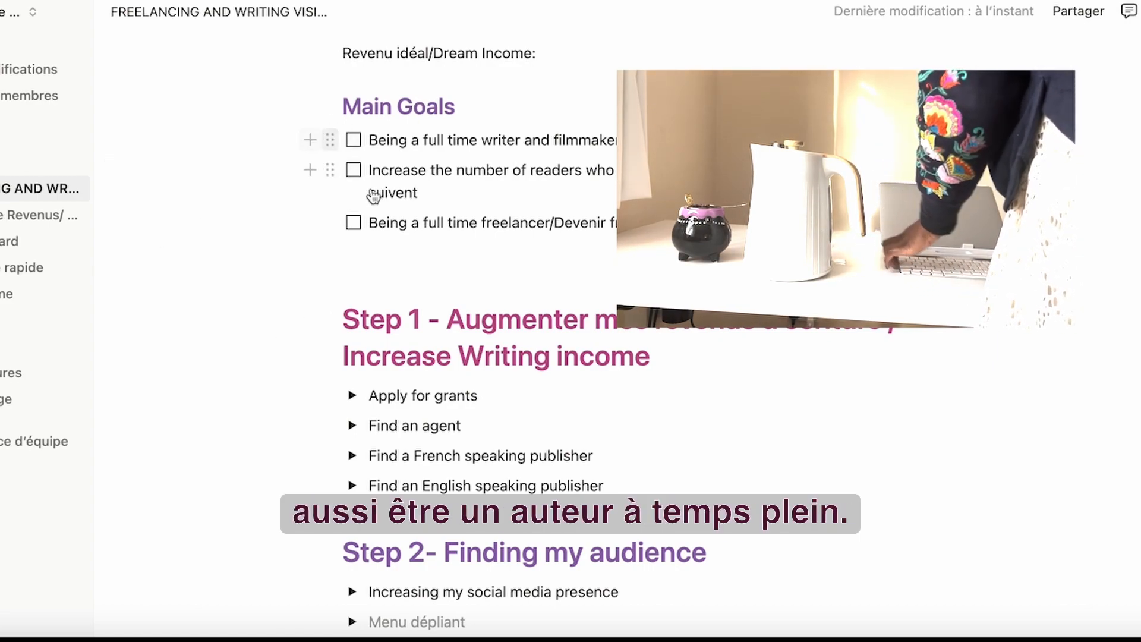
{"action": "scroll", "coordinate": [685, 461], "scroll_direction": "down", "scroll_amount": 4}
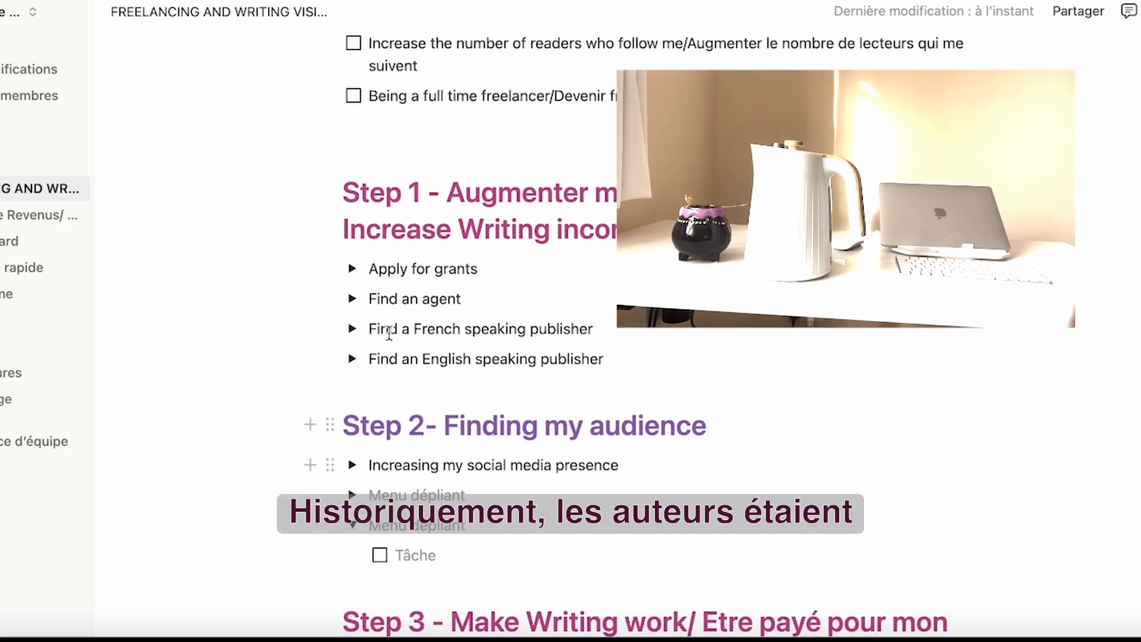
{"action": "scroll", "coordinate": [477, 351], "scroll_direction": "down", "scroll_amount": 4}
{"action": "scroll", "coordinate": [476, 350], "scroll_direction": "down", "scroll_amount": 6}
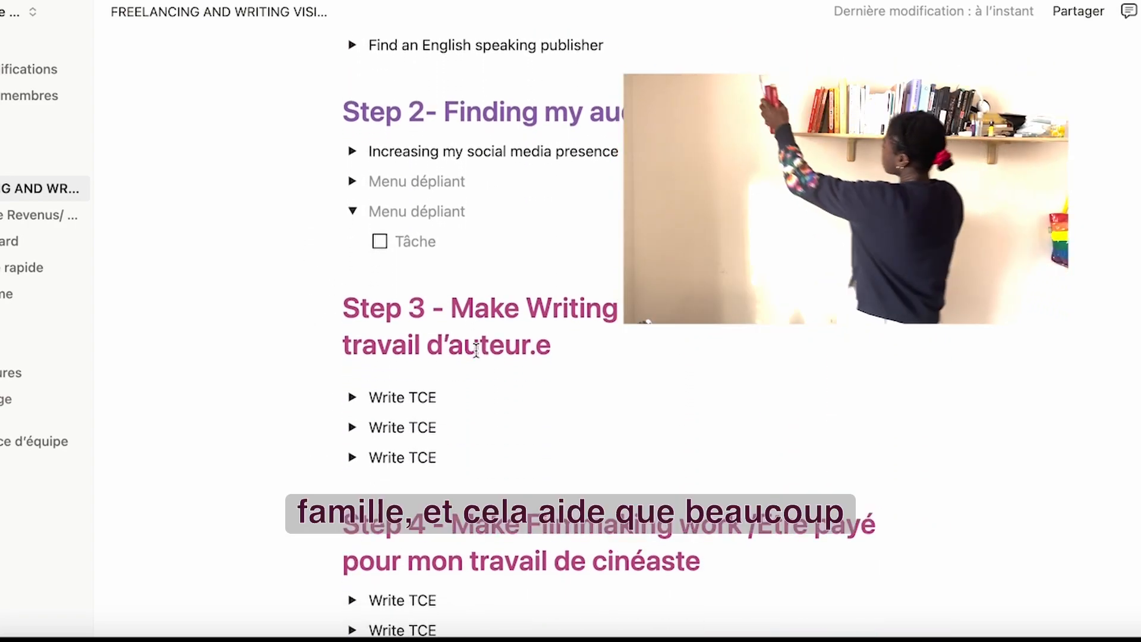
{"action": "scroll", "coordinate": [476, 351], "scroll_direction": "down", "scroll_amount": 7}
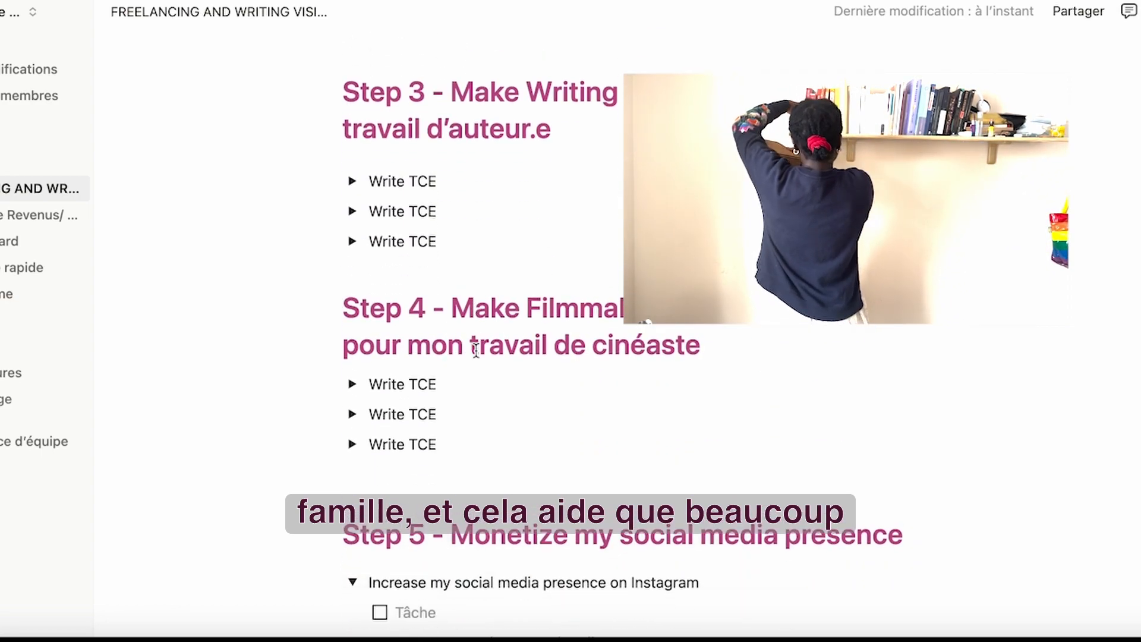
{"action": "scroll", "coordinate": [476, 351], "scroll_direction": "down", "scroll_amount": 14}
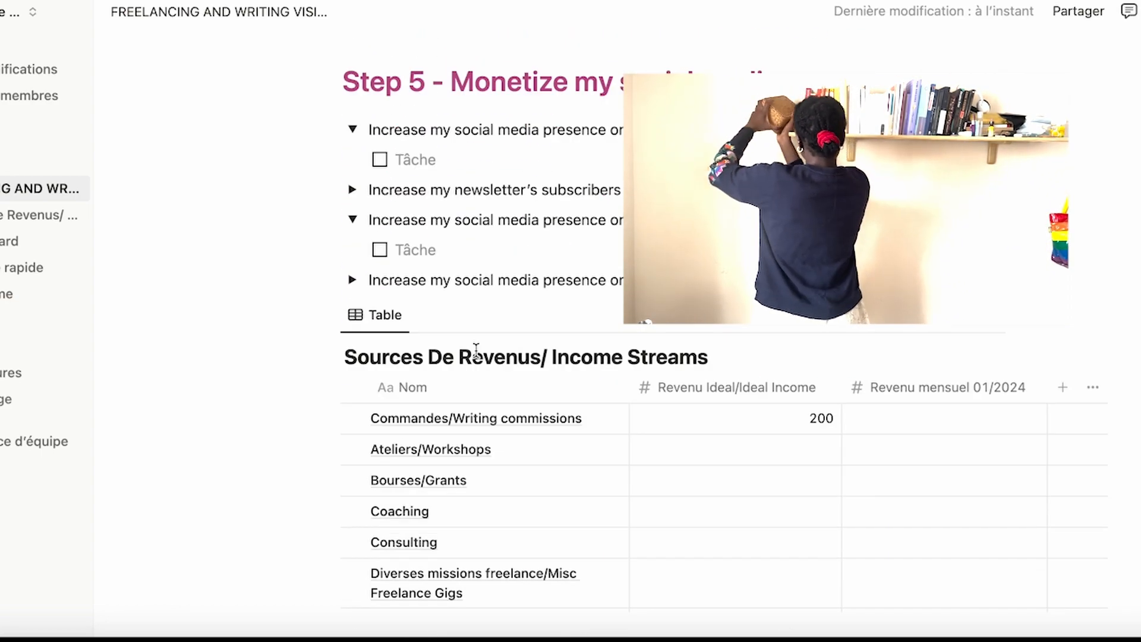
{"action": "scroll", "coordinate": [476, 352], "scroll_direction": "down", "scroll_amount": 6}
{"action": "scroll", "coordinate": [477, 356], "scroll_direction": "up", "scroll_amount": 20}
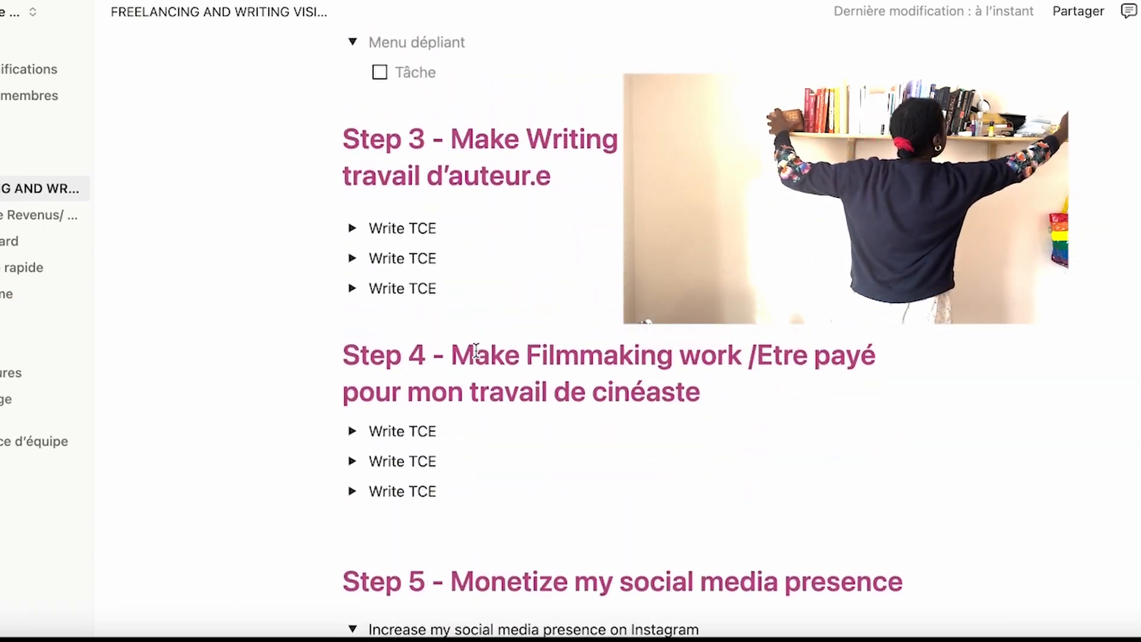
{"action": "scroll", "coordinate": [476, 351], "scroll_direction": "down", "scroll_amount": 10}
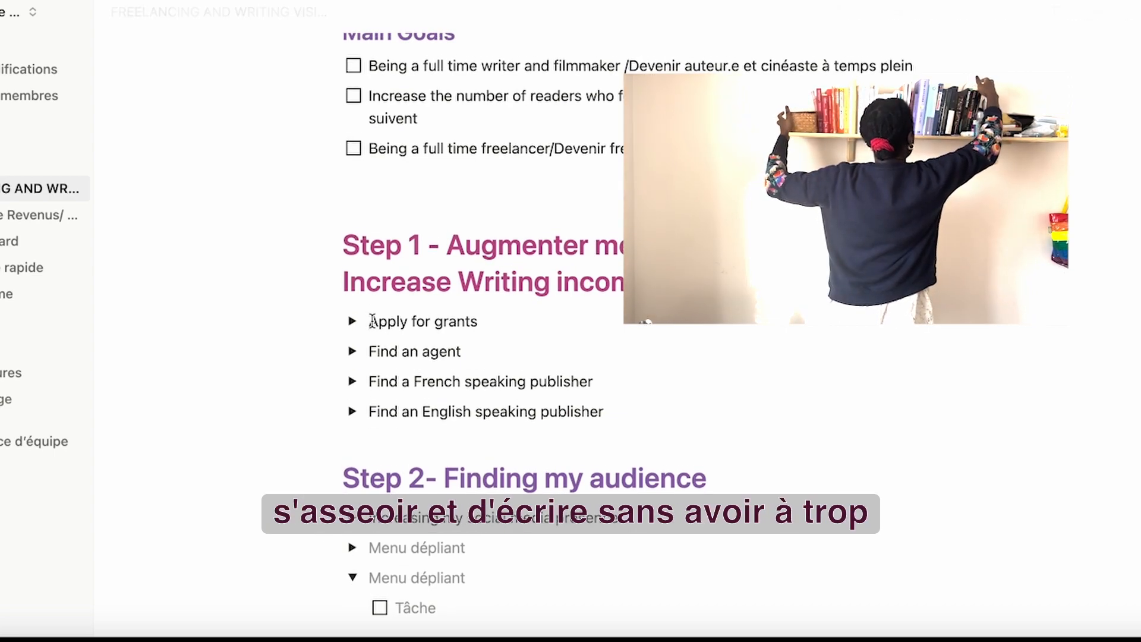
- Insert the French wording "Postuler à des bourses" in front of "Apply for grants" under Step 1
{"action": "left_click", "coordinate": [370, 322]}
{"action": "type", "text": "Po"}
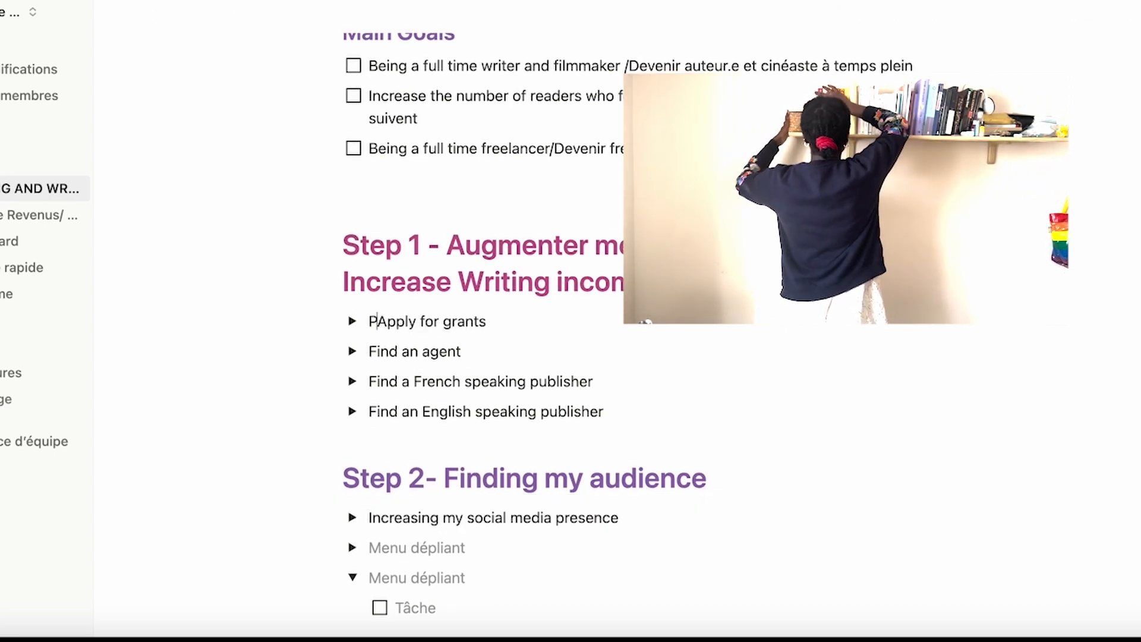
{"action": "type", "text": "stuler "}
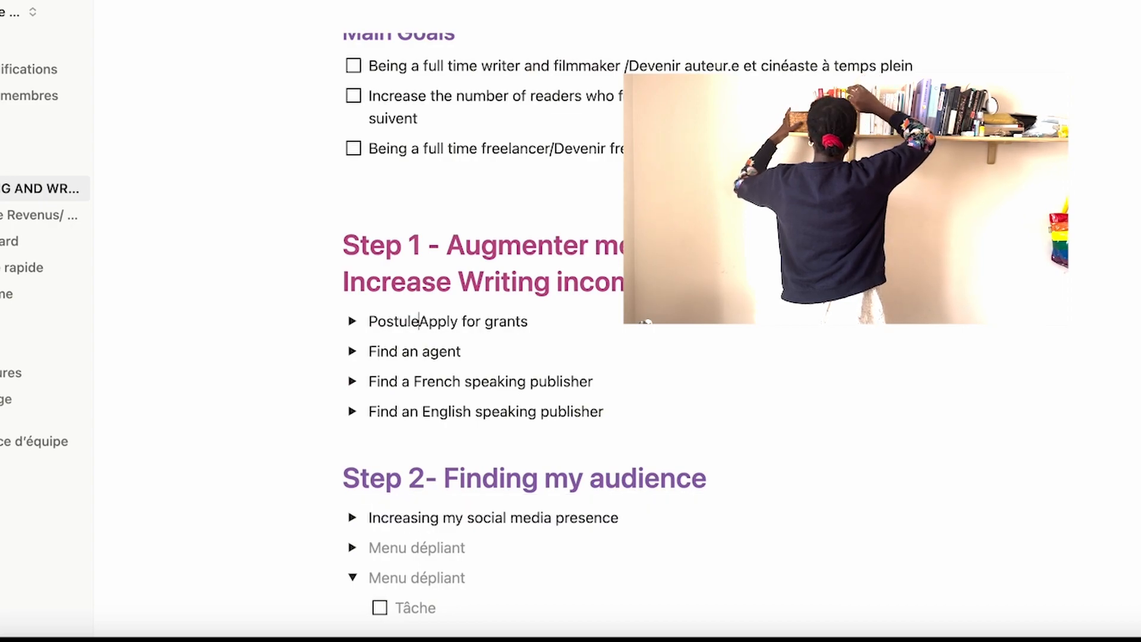
{"action": "type", "text": "à des "}
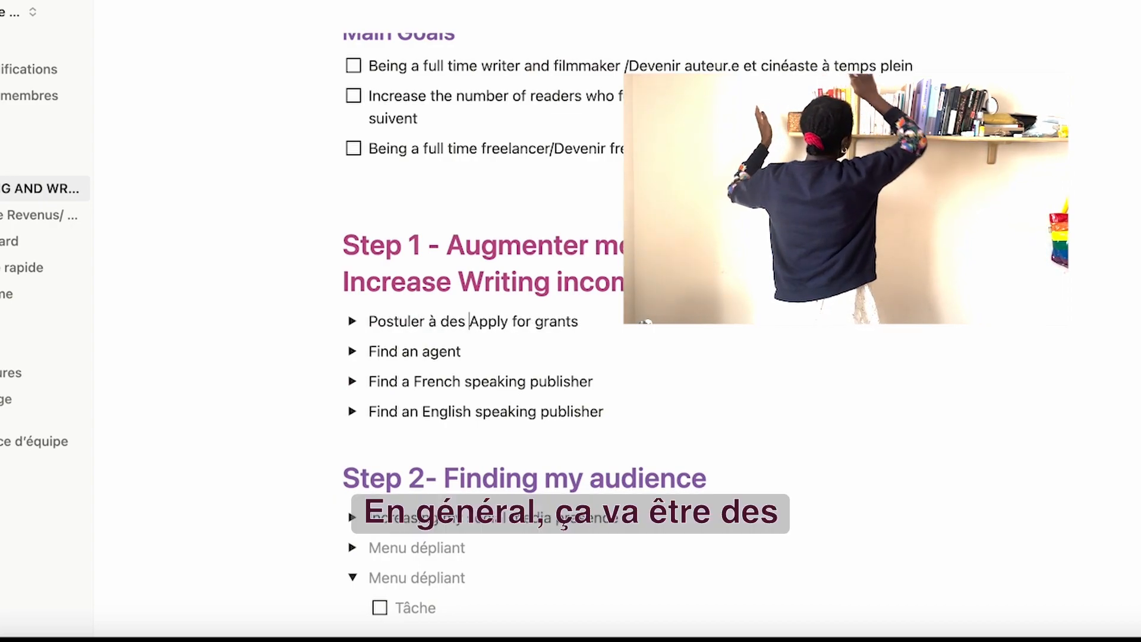
{"action": "type", "text": "bou"}
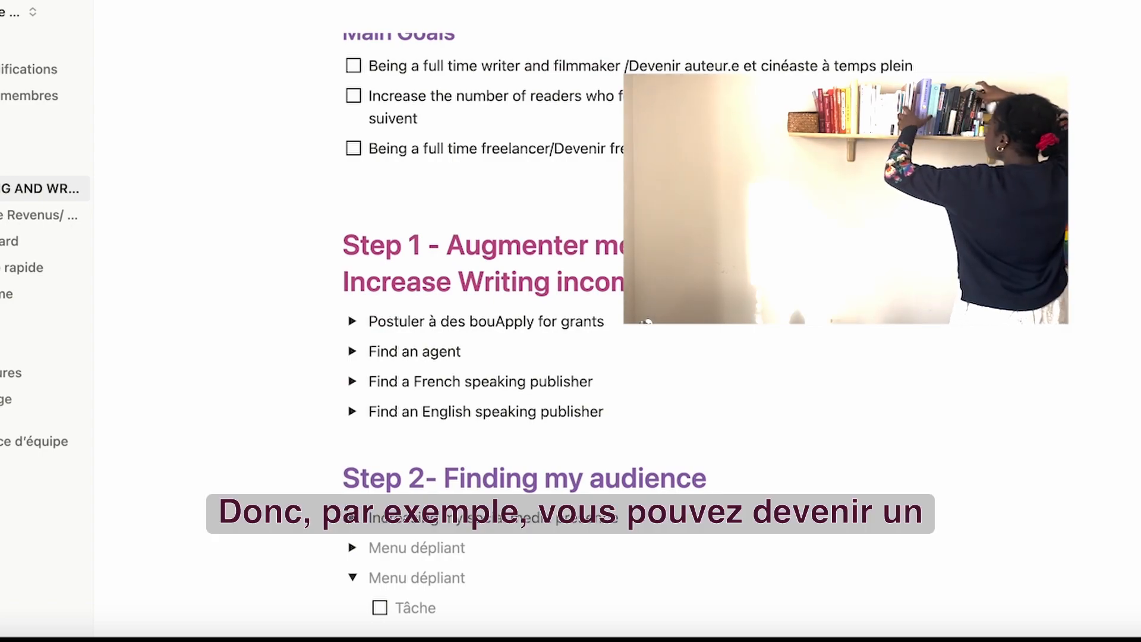
{"action": "type", "text": "rses"}
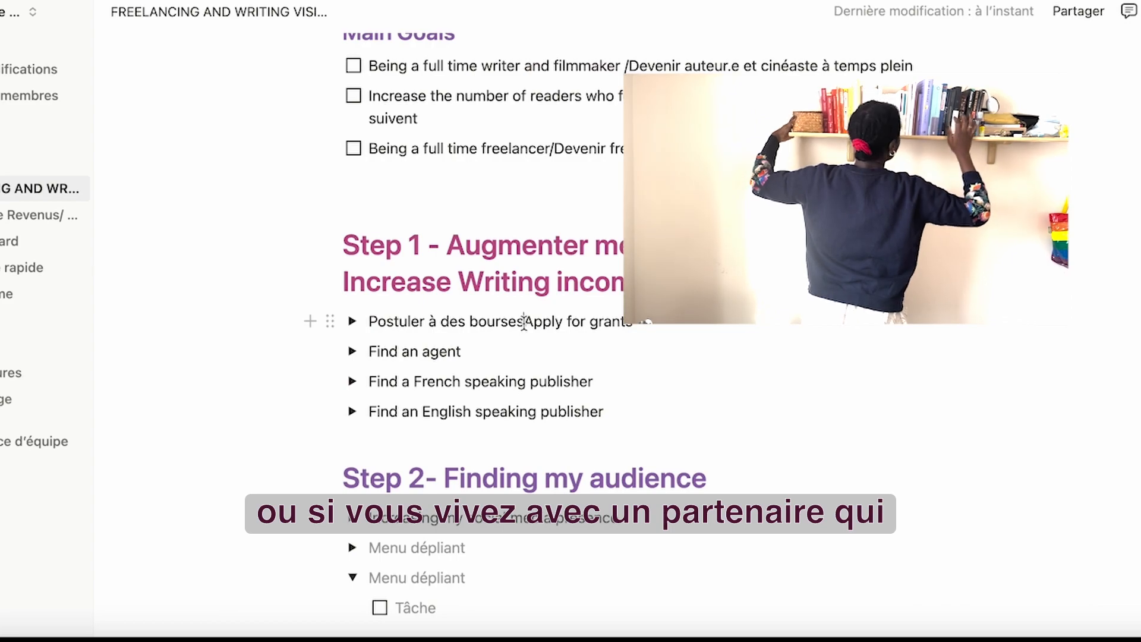
- Move "Postuler à des bourses" behind "Apply for grants", separated by a slash
{"action": "left_click_drag", "start_coordinate": [525, 322], "coordinate": [368, 315]}
{"action": "key", "text": "super+c"}
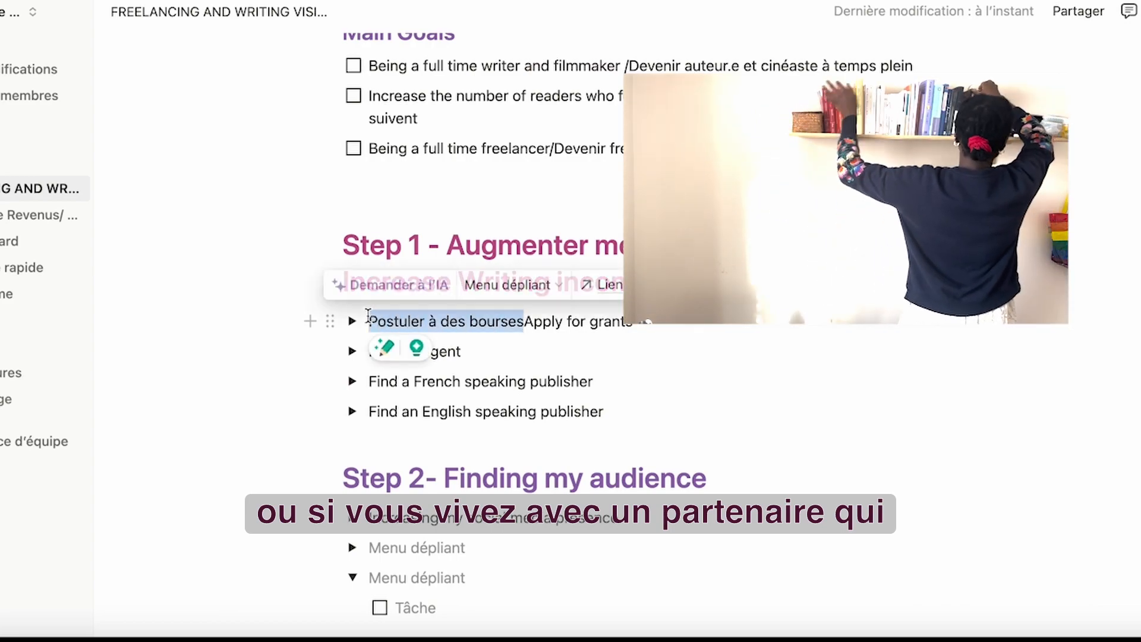
{"action": "key", "text": "BackSpace"}
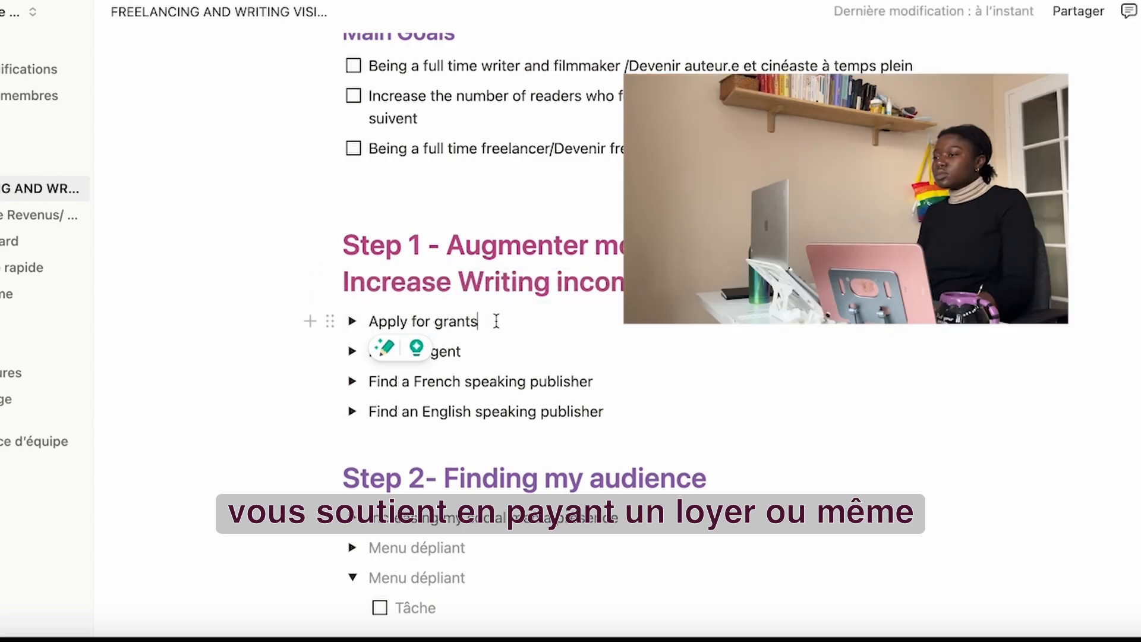
{"action": "type", "text": "/"}
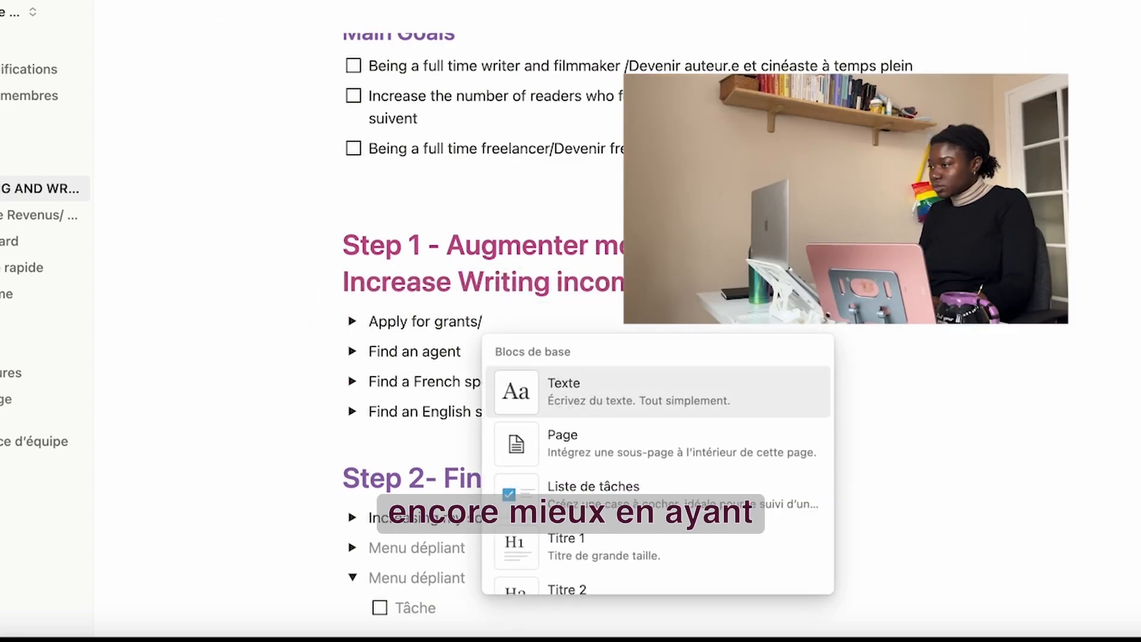
{"action": "key", "text": "super+v"}
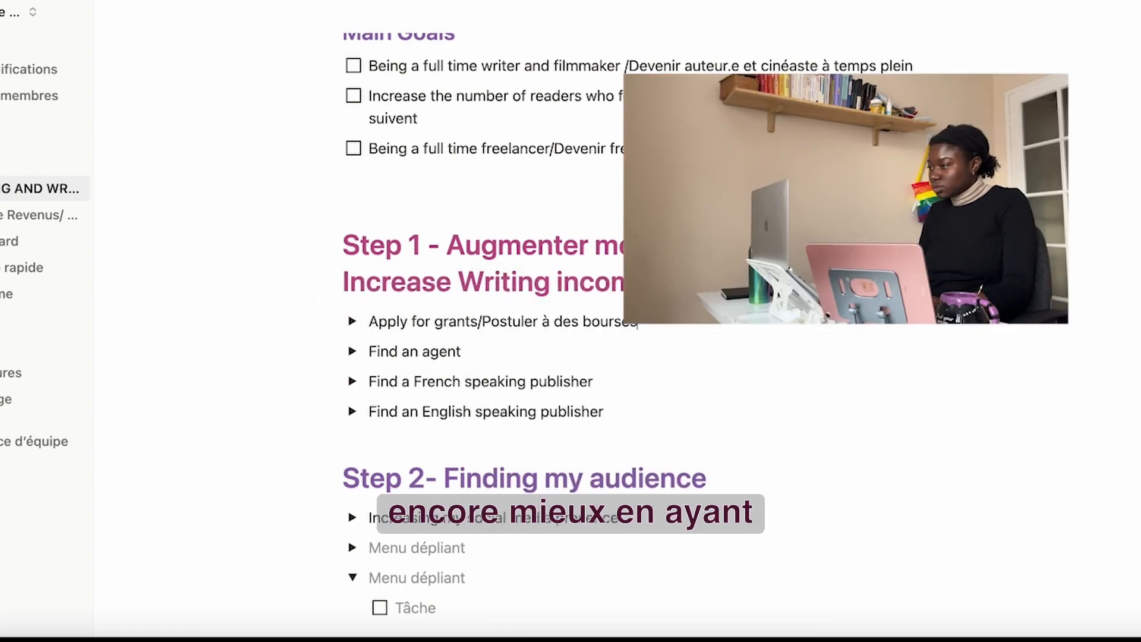
- Expand the "Apply for grants/Postuler à des bourses" toggle under Step 1 and enter "Look for grants in Europe" as its first task
{"action": "left_click", "coordinate": [351, 322]}
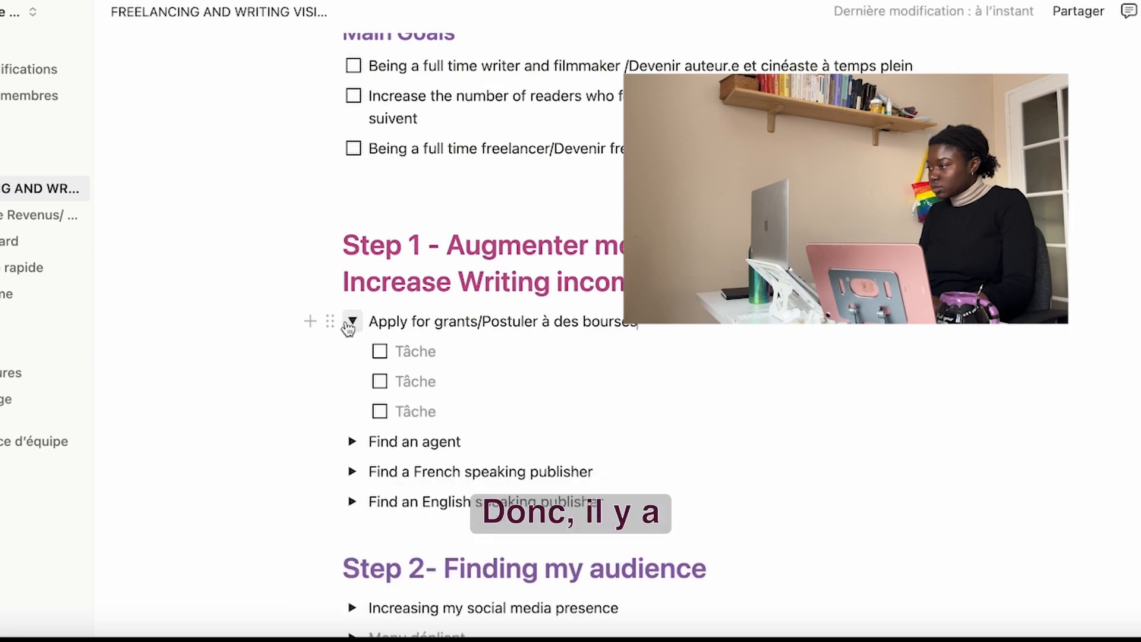
{"action": "left_click", "coordinate": [406, 346]}
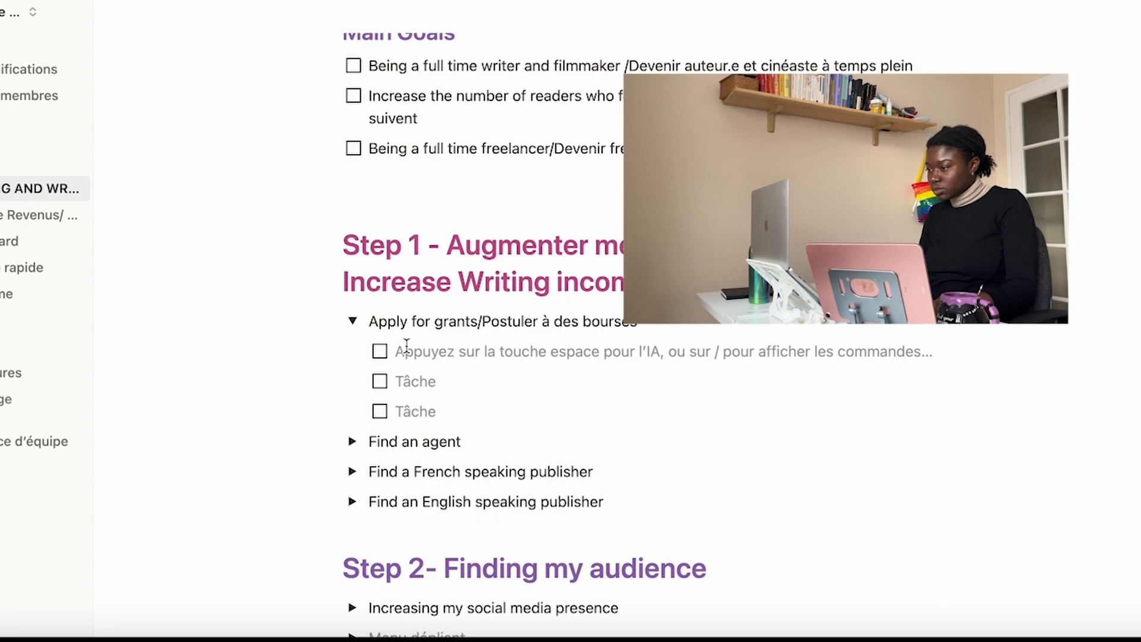
{"action": "type", "text": "Loo"}
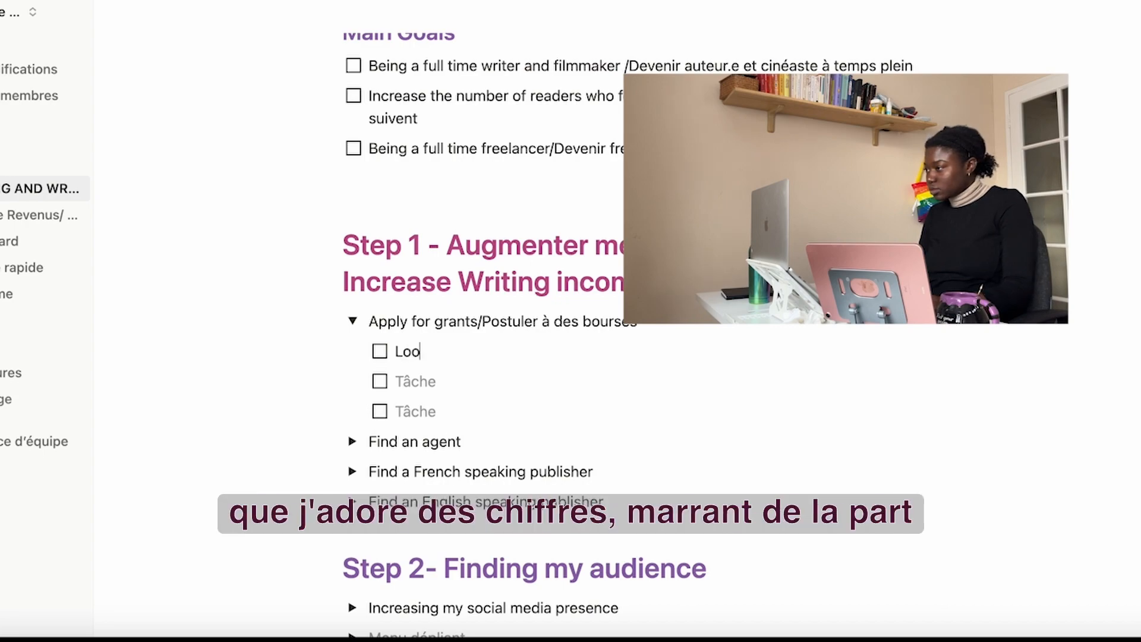
{"action": "type", "text": "k for g"}
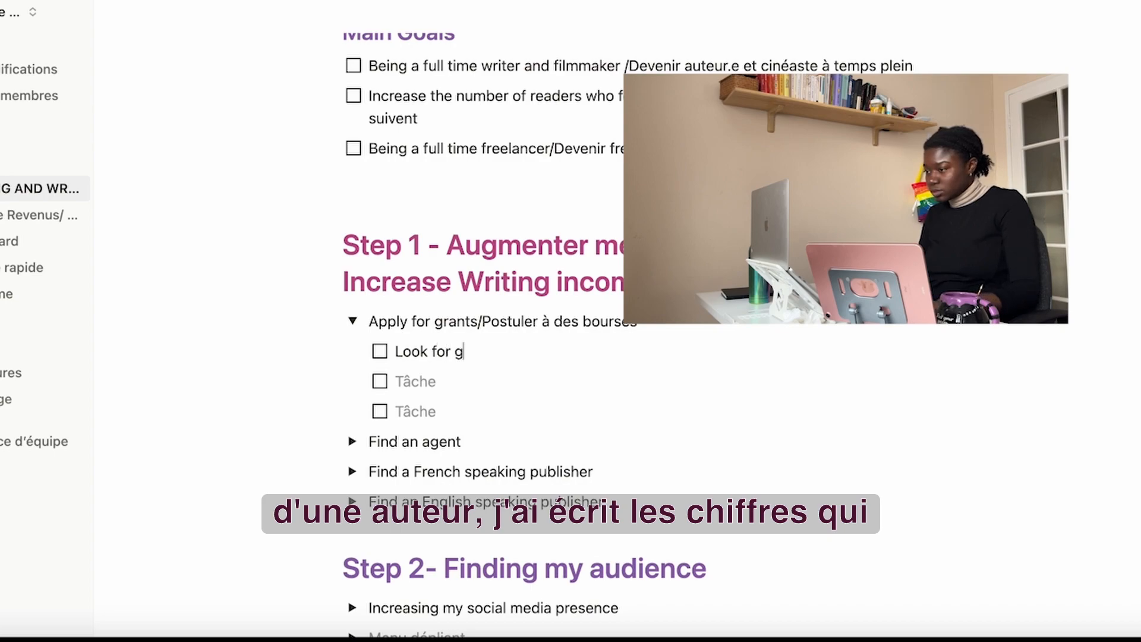
{"action": "type", "text": "rants"}
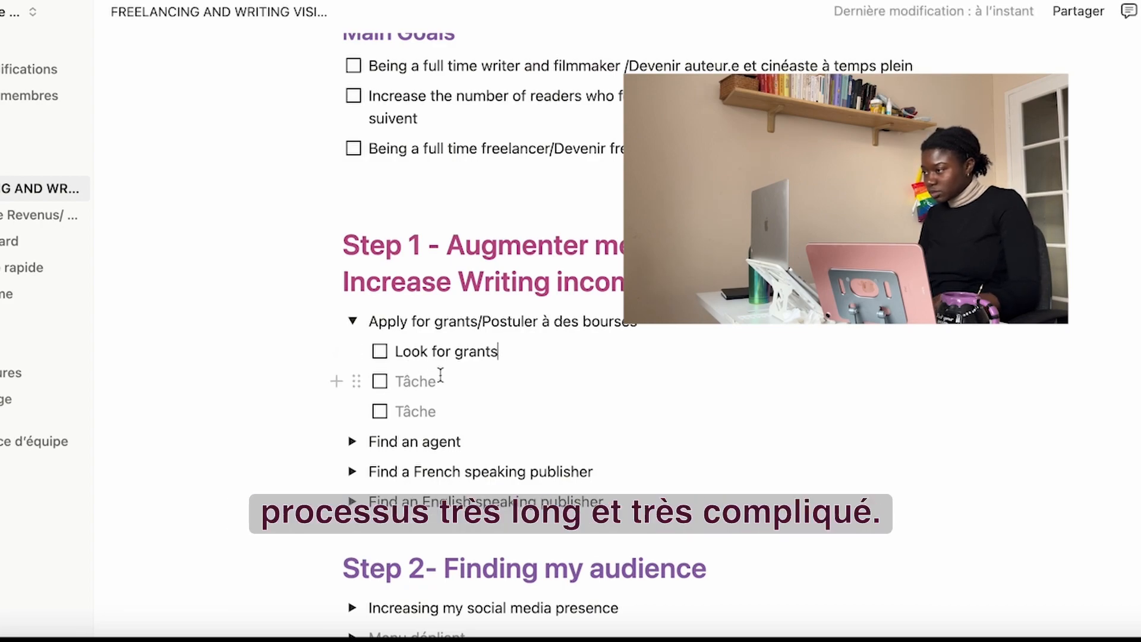
{"action": "type", "text": "in"}
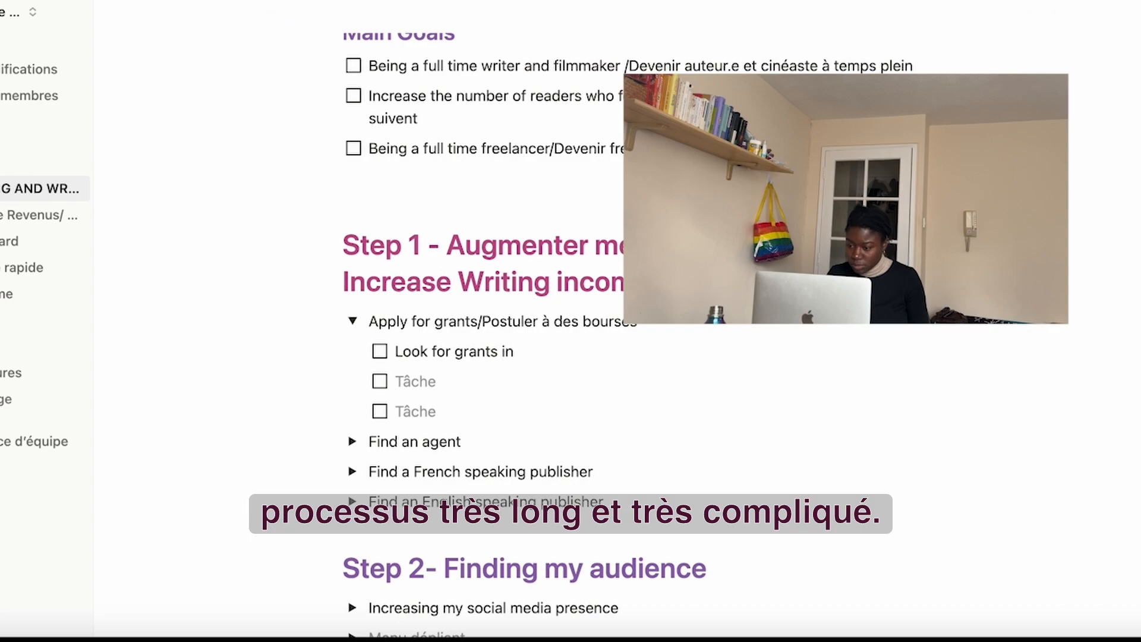
{"action": "type", "text": " Europe"}
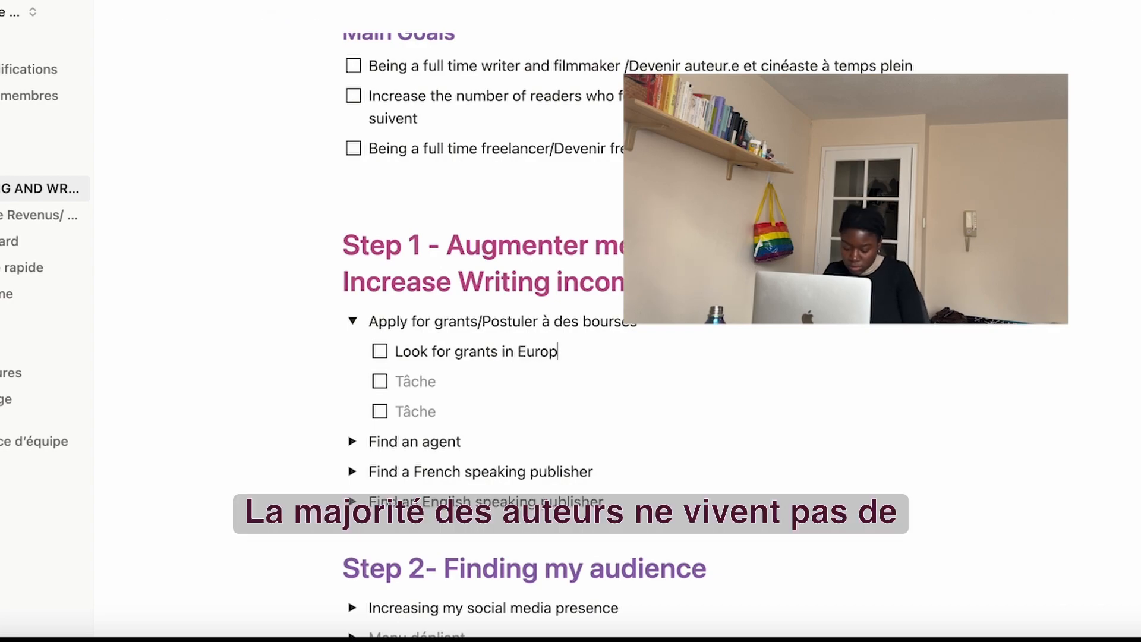
- Fill the second task under the grants toggle with "Look for writer’s residencies"
{"action": "left_click", "coordinate": [399, 382]}
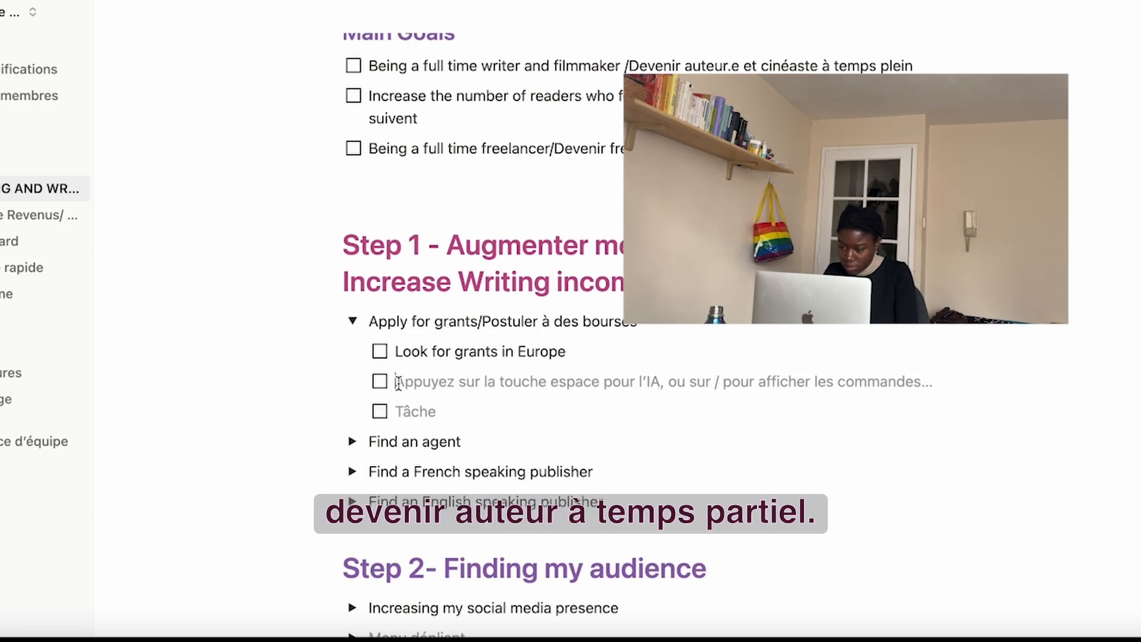
{"action": "type", "text": "Loo"}
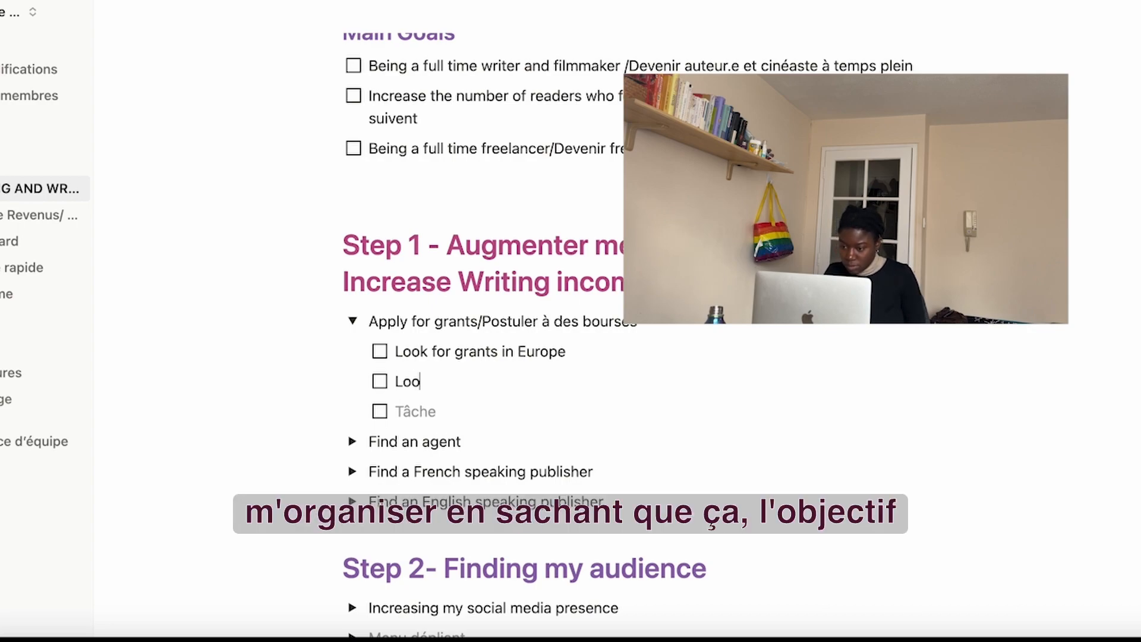
{"action": "type", "text": "k for w"}
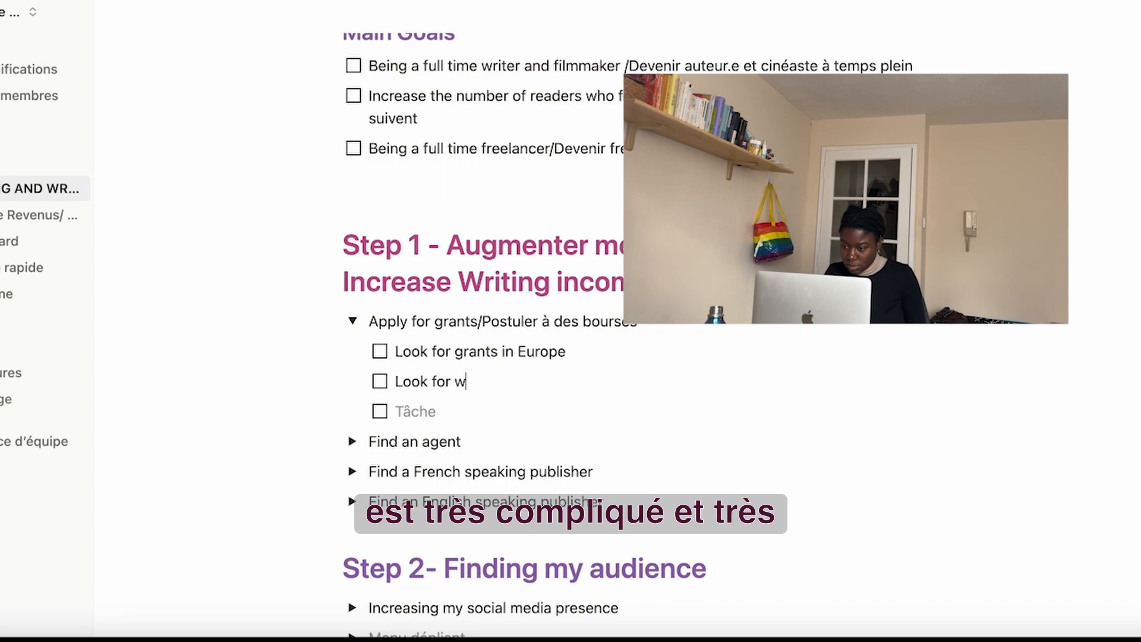
{"action": "type", "text": "riter’s r"}
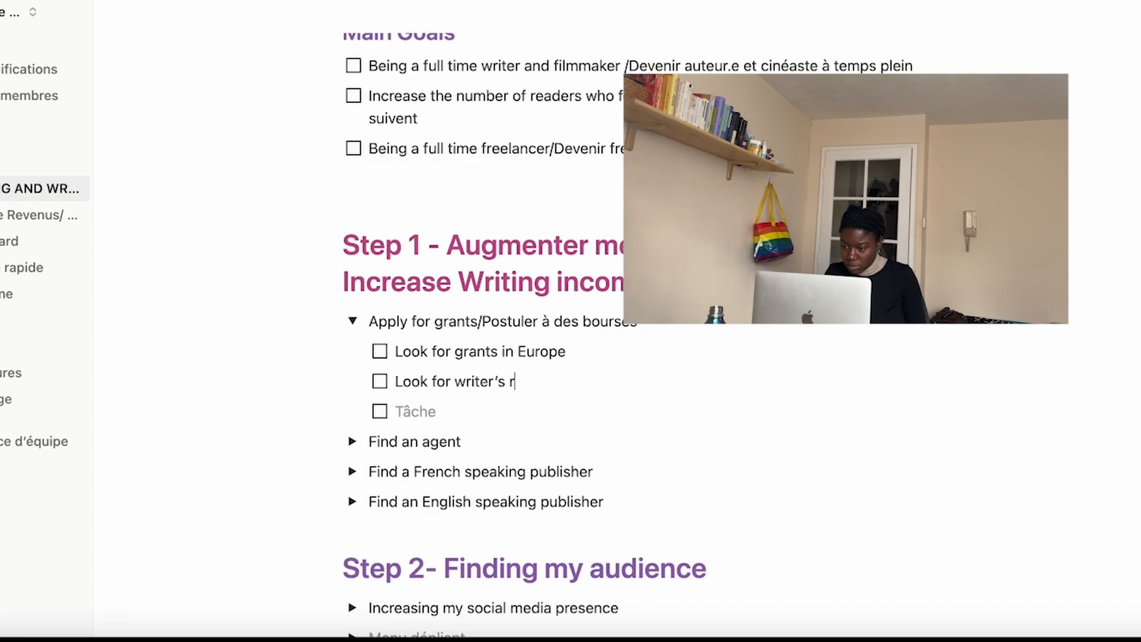
{"action": "type", "text": "esidencies"}
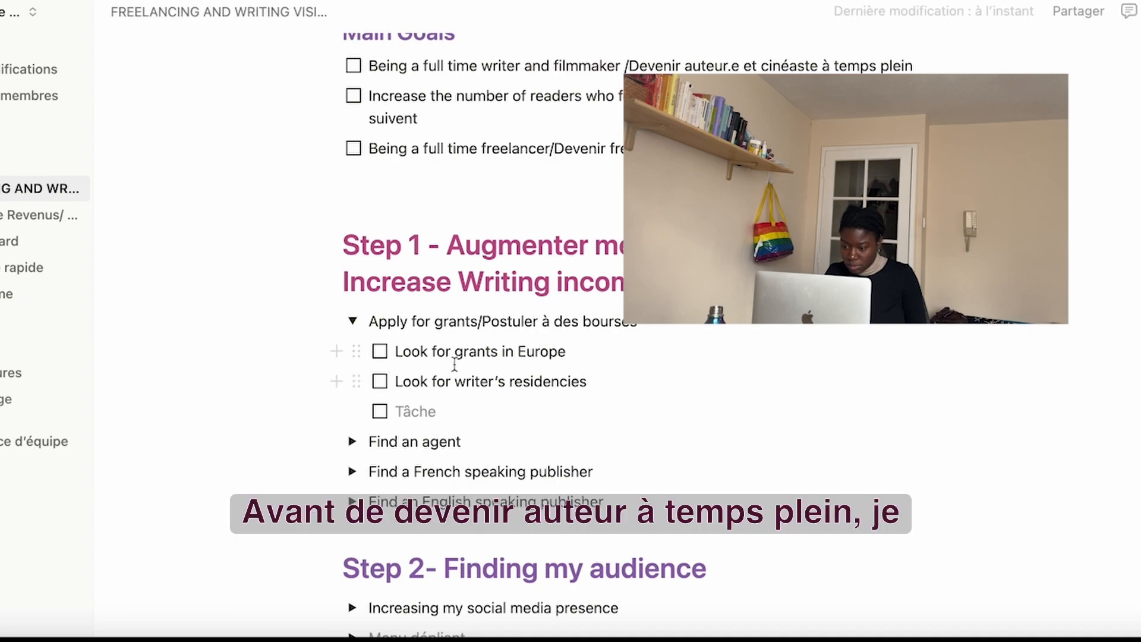
- Append the French wording "/Recherchez les bourses en Europe" to the "Look for grants in Europe" task
{"action": "left_click", "coordinate": [576, 351]}
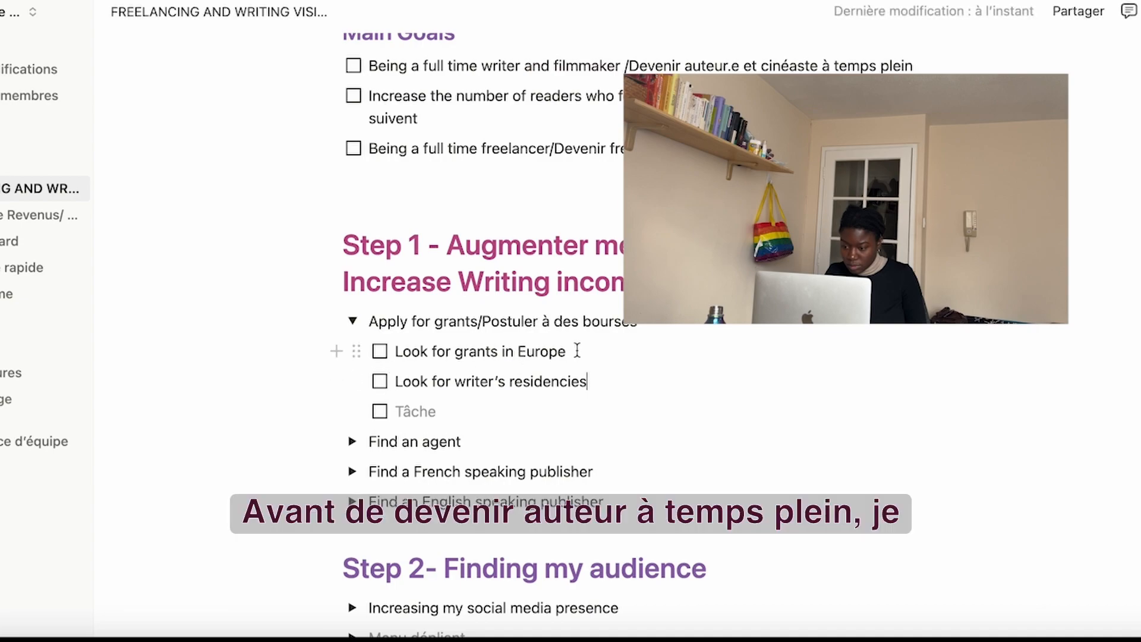
{"action": "type", "text": "./"}
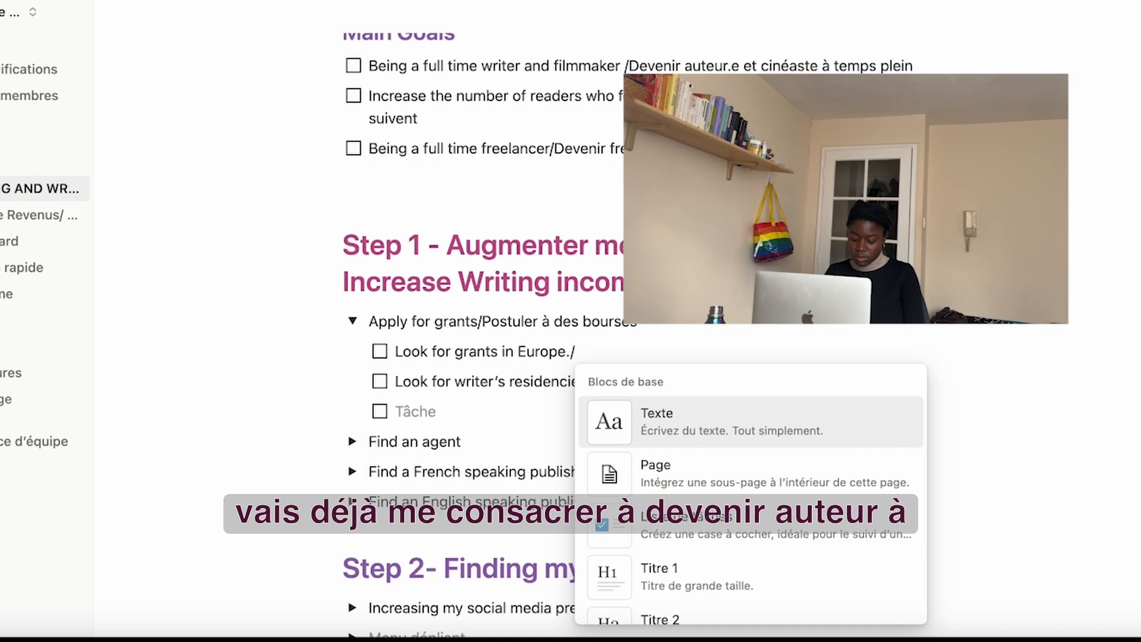
{"action": "key", "text": "Left"}
{"action": "key", "text": "BackSpace"}
{"action": "key", "text": "Right"}
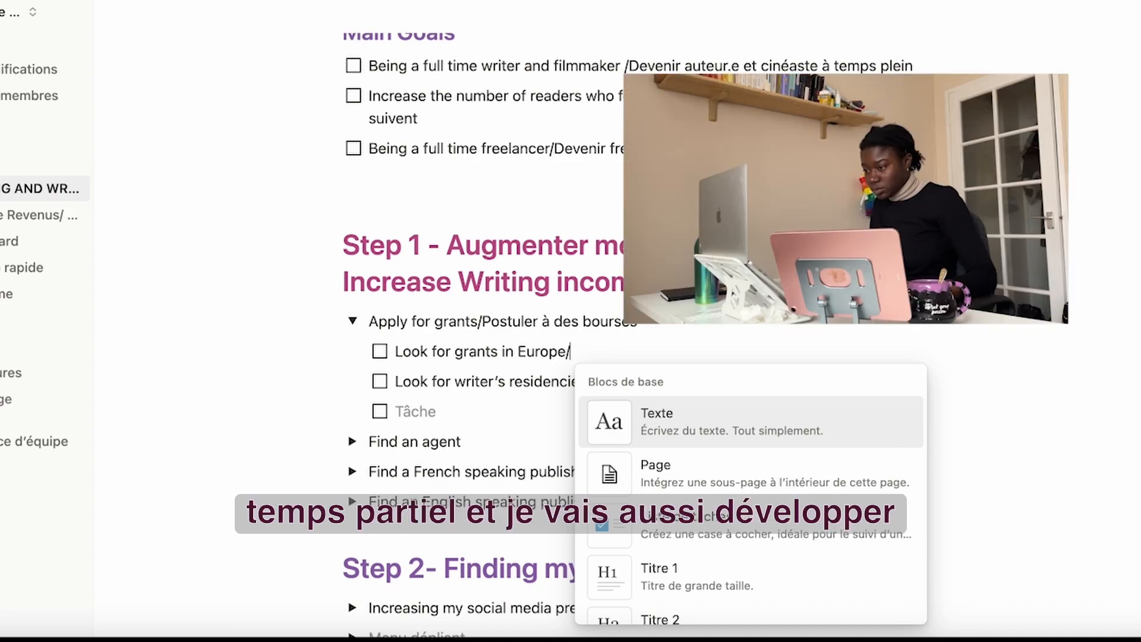
{"action": "type", "text": "Recherchez les bo"}
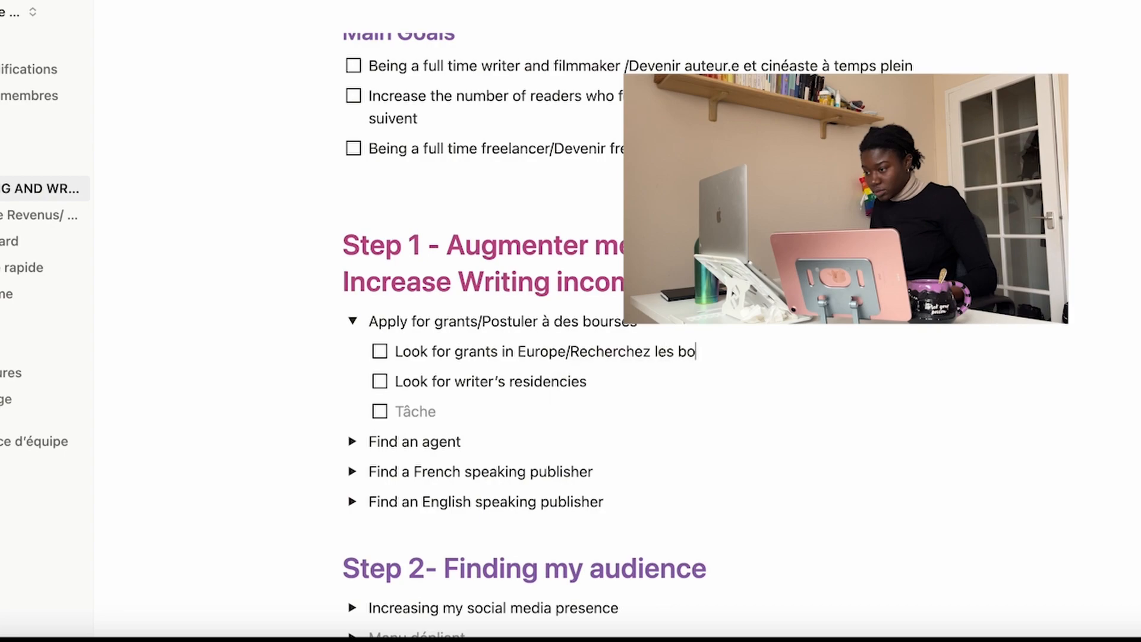
{"action": "type", "text": "urses en"}
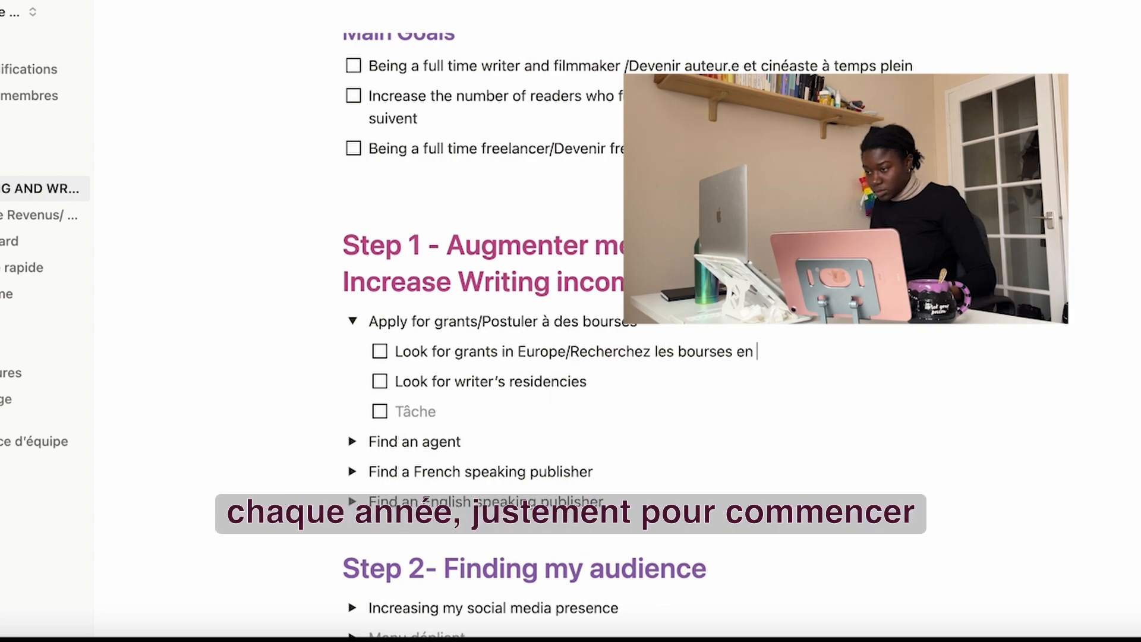
{"action": "type", "text": " Europ"}
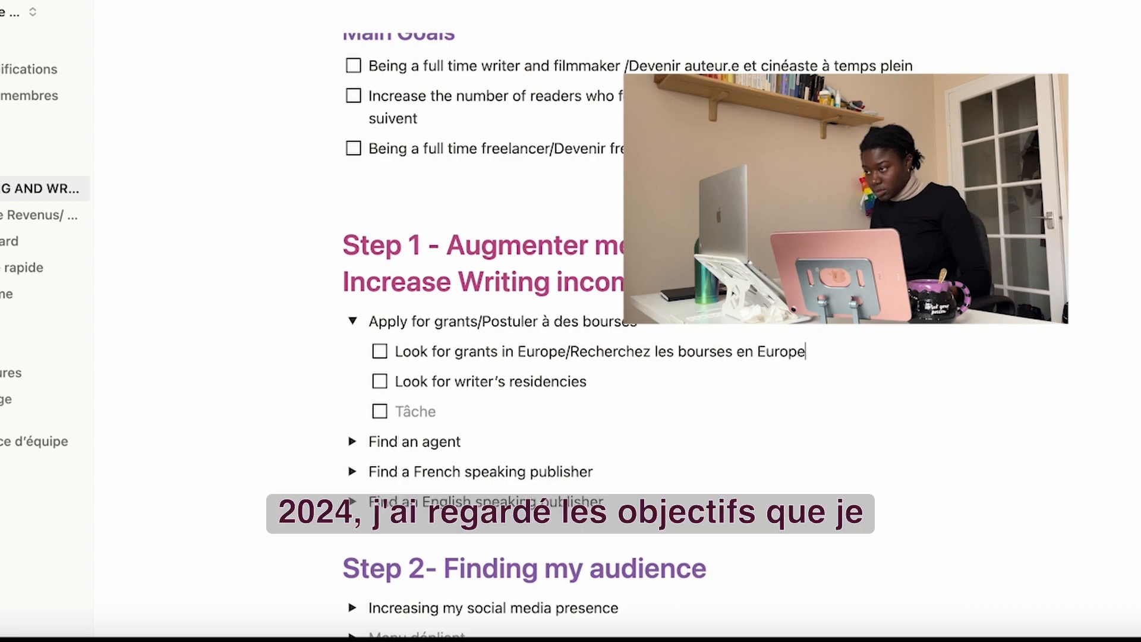
{"action": "type", "text": "e"}
- Append the French wording "/Cherchez les résidences d’auteurs" to the "Look for writer’s residencies" task
{"action": "left_click", "coordinate": [604, 382]}
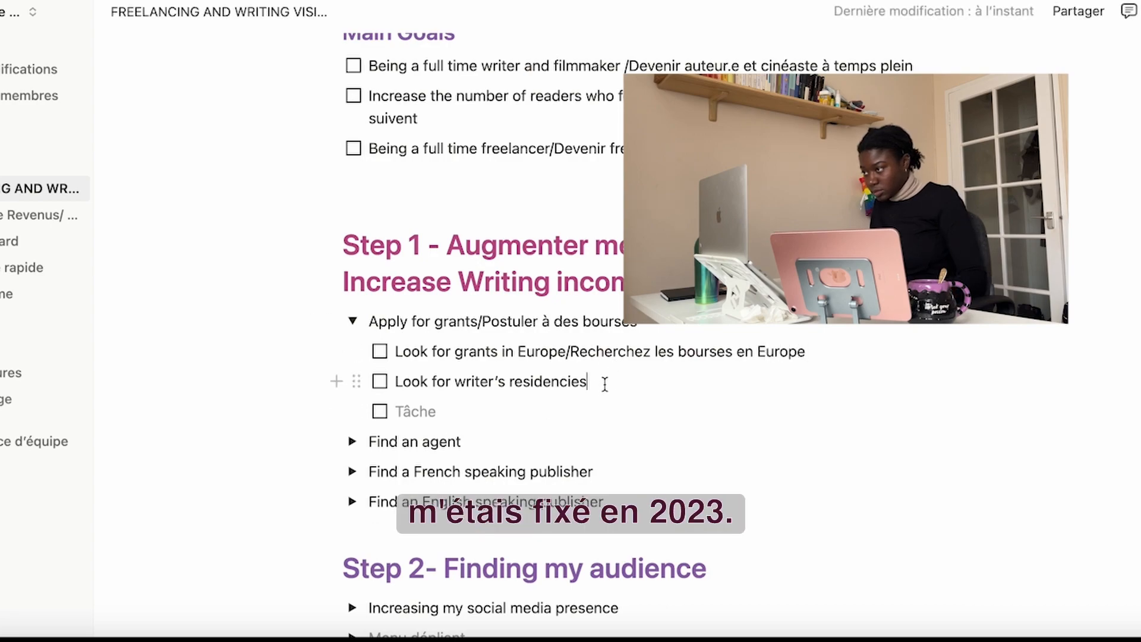
{"action": "type", "text": "/"}
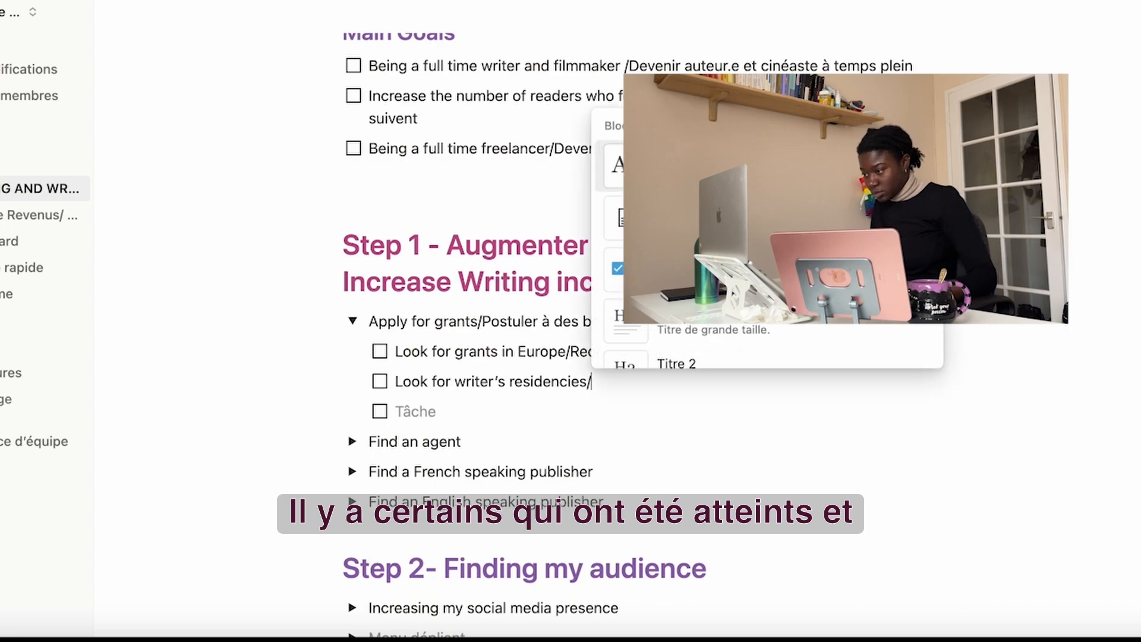
{"action": "type", "text": "Cherc"}
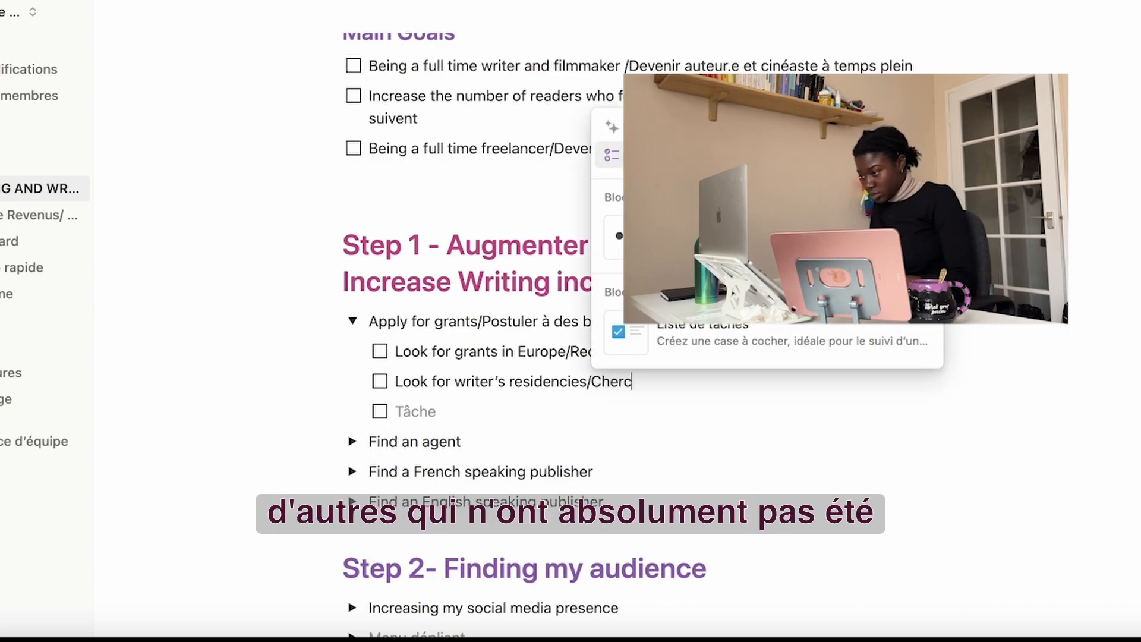
{"action": "type", "text": "hez"}
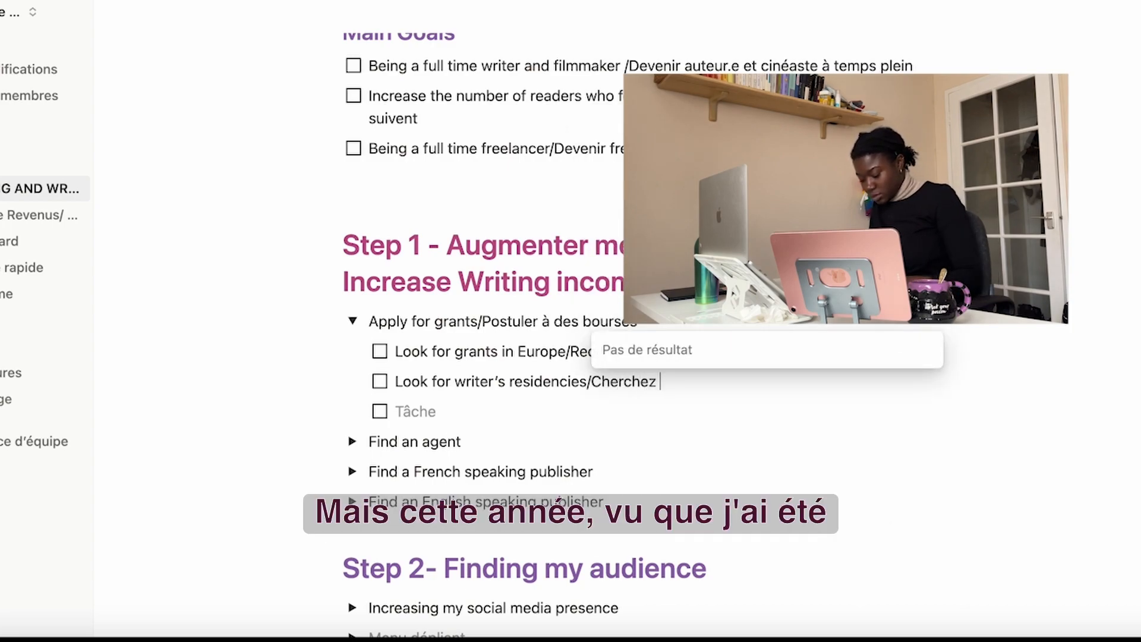
{"action": "type", "text": " l"}
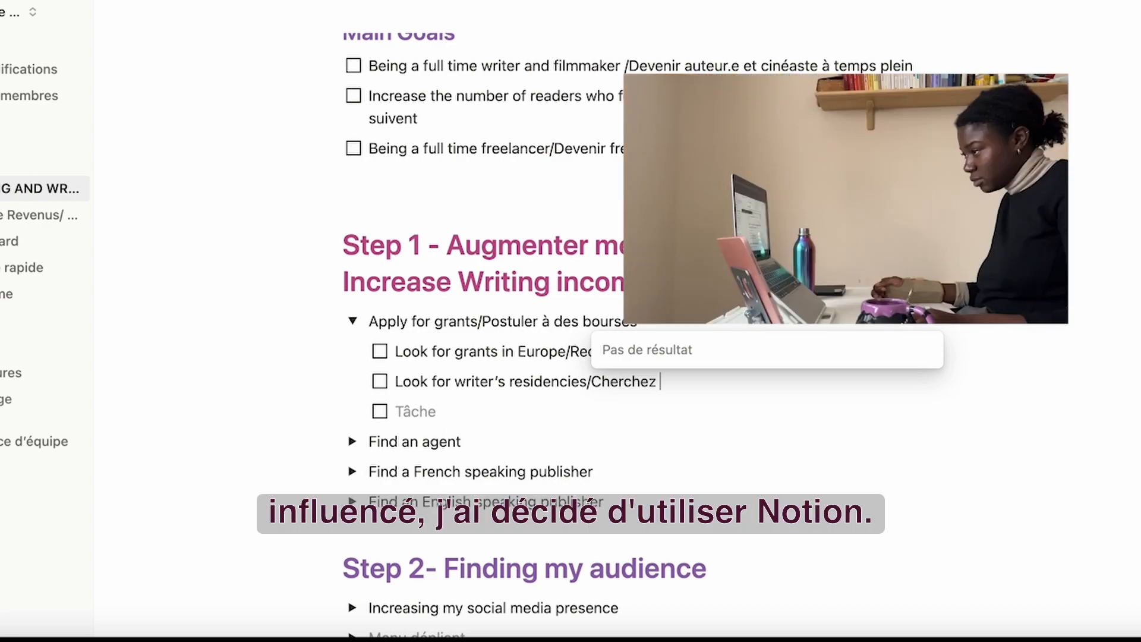
{"action": "type", "text": "es r"}
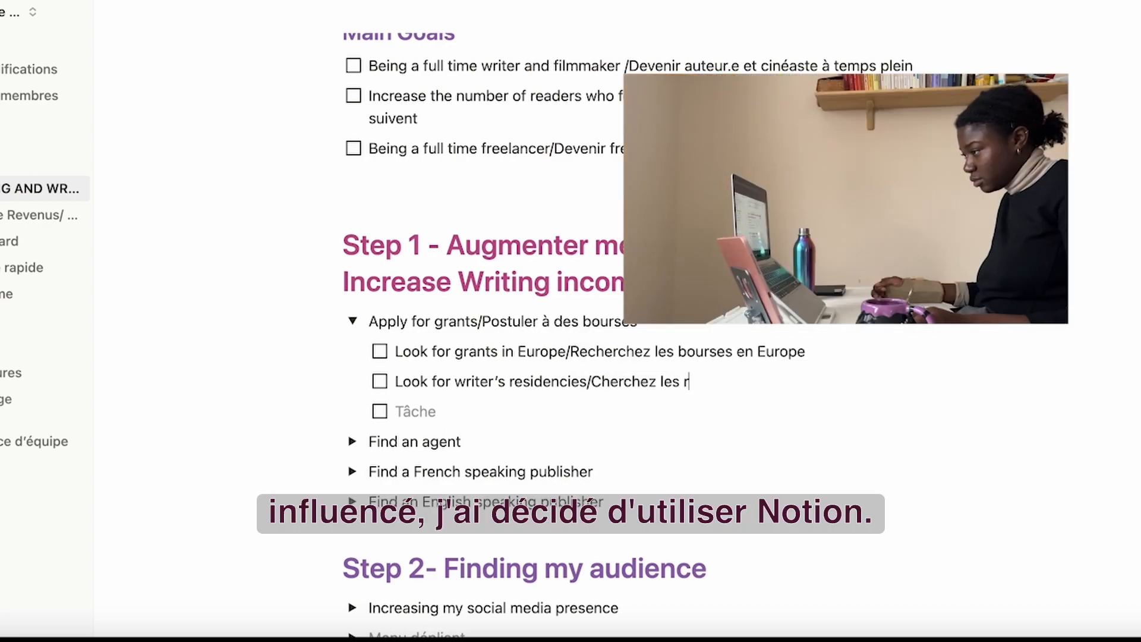
{"action": "type", "text": "éside"}
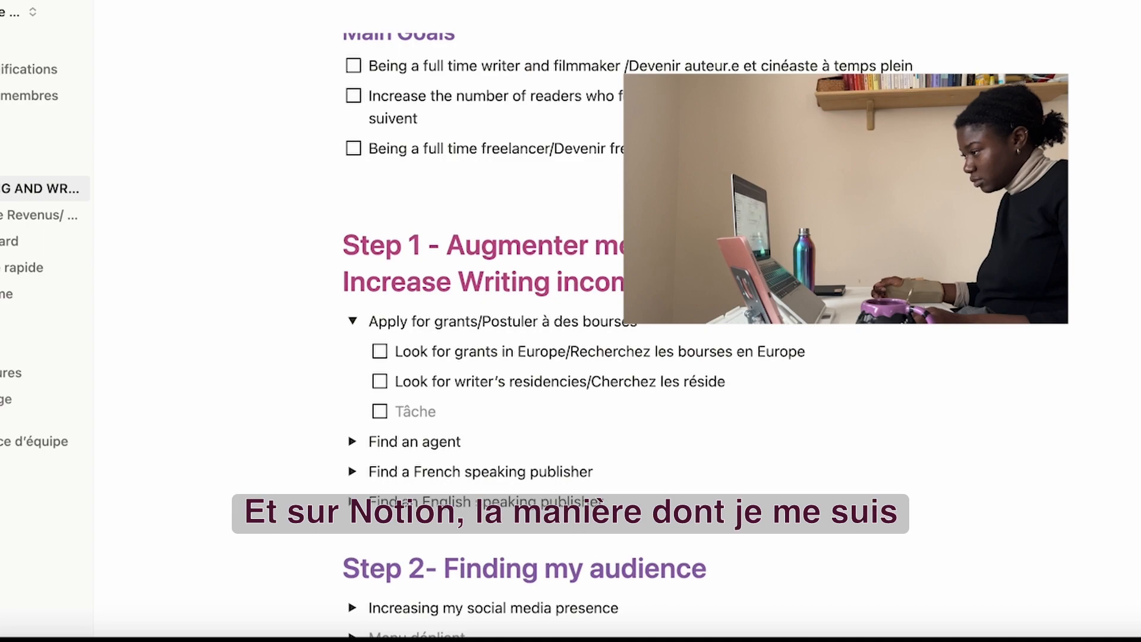
{"action": "type", "text": "nc"}
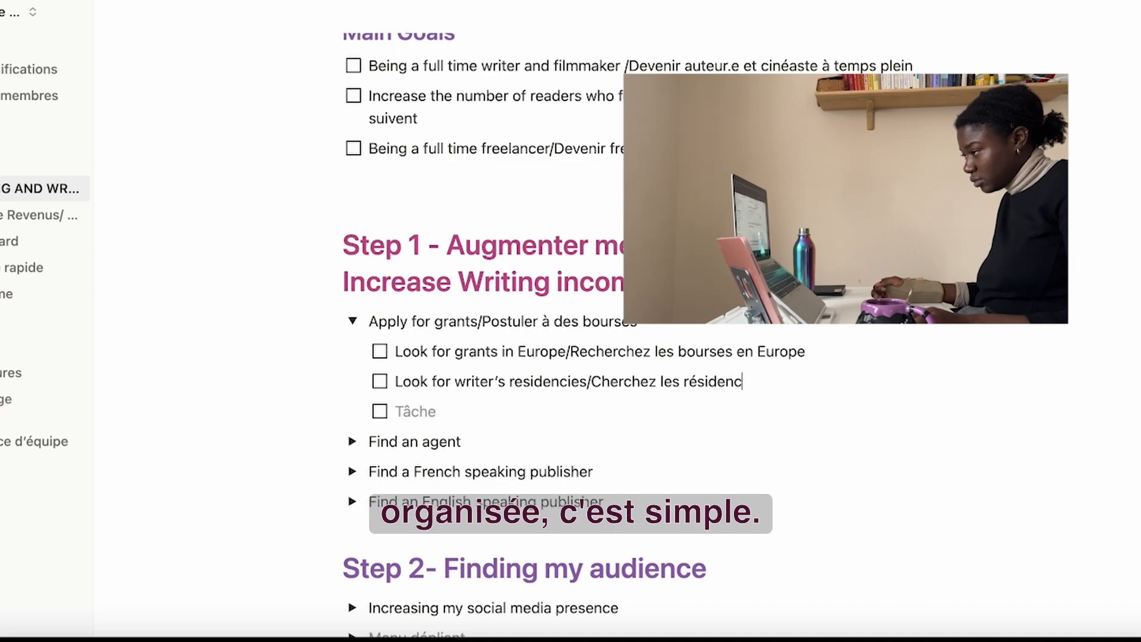
{"action": "type", "text": "es "}
{"action": "type", "text": "d'aut"}
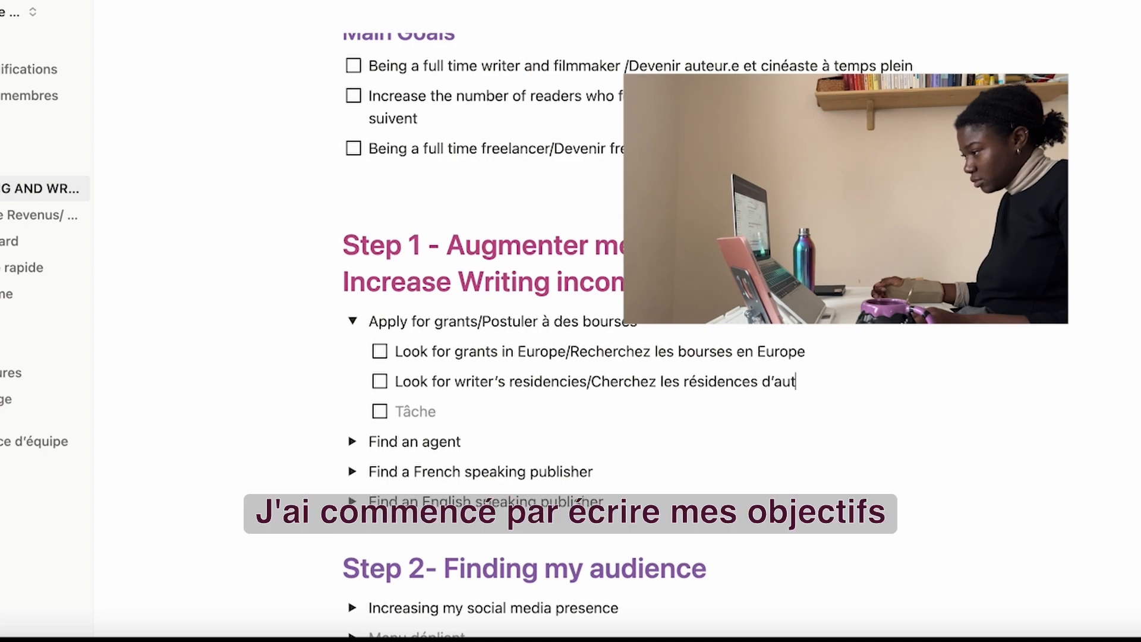
{"action": "type", "text": "eurs"}
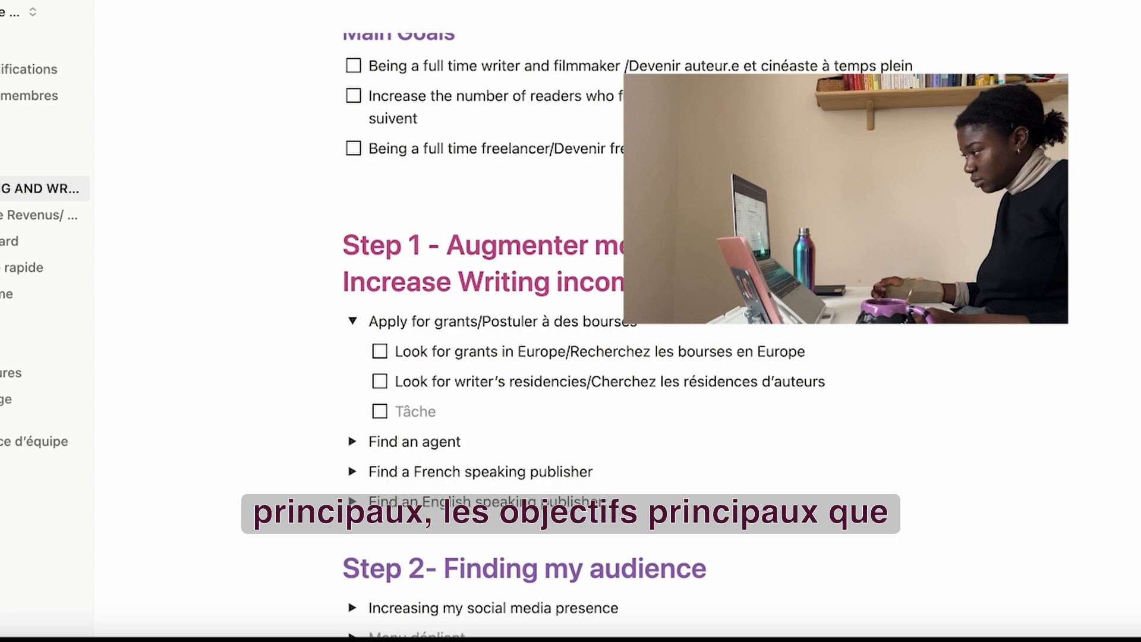
- Fill the third task under the grants toggle with "Postuler à 2 par mois"
{"action": "scroll", "coordinate": [590, 390], "scroll_direction": "down", "scroll_amount": 1}
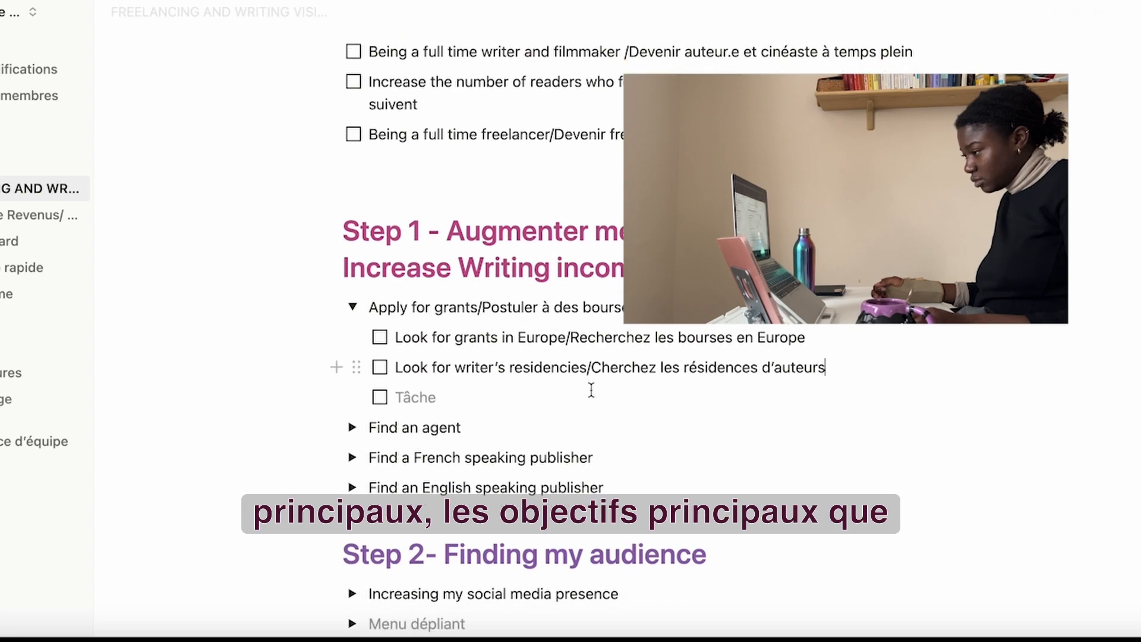
{"action": "left_click", "coordinate": [435, 390]}
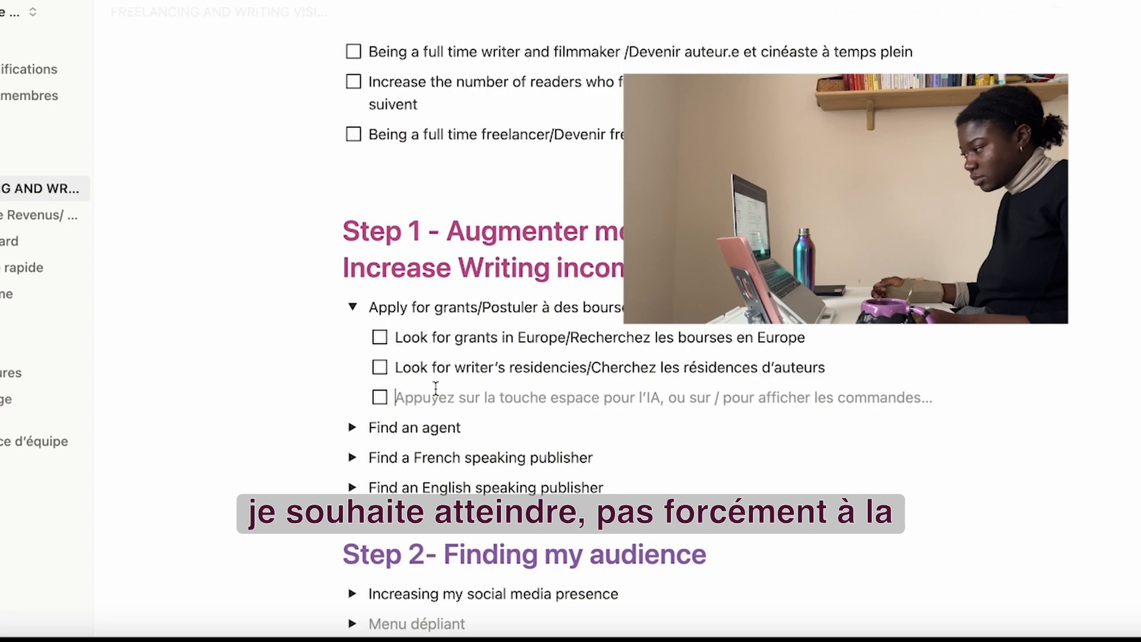
{"action": "type", "text": "Postul"}
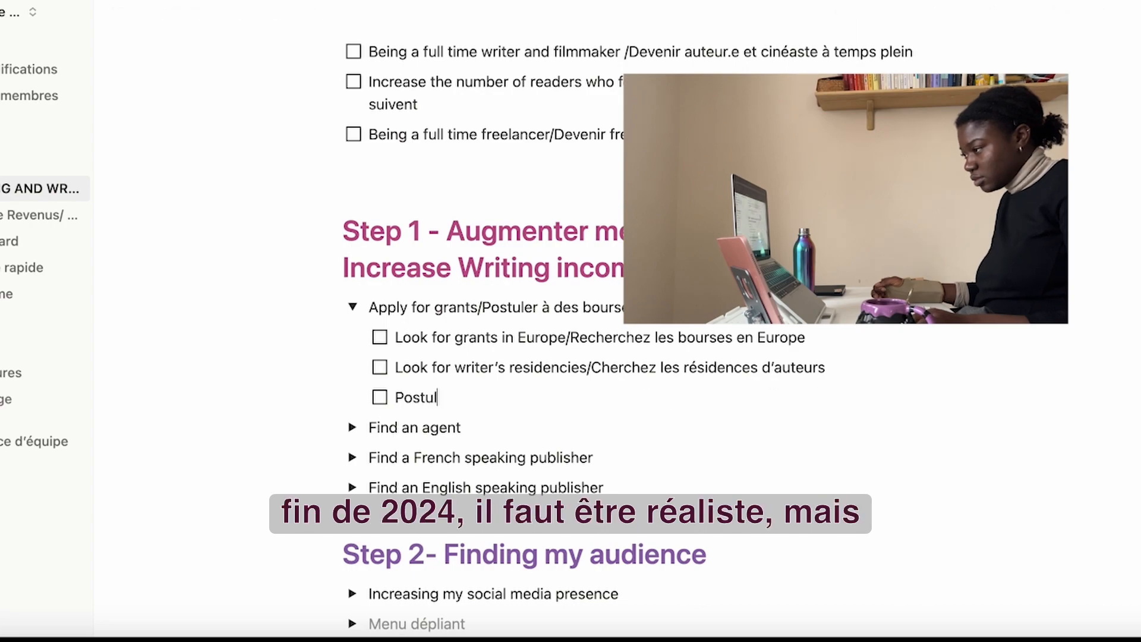
{"action": "type", "text": "er "}
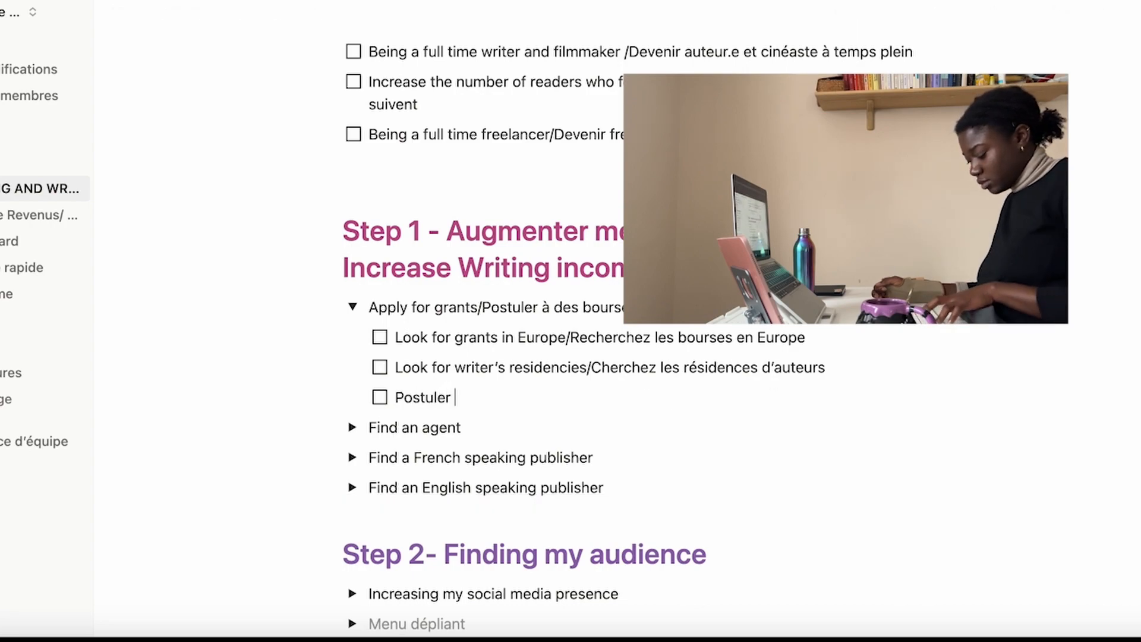
{"action": "type", "text": "à 2 "}
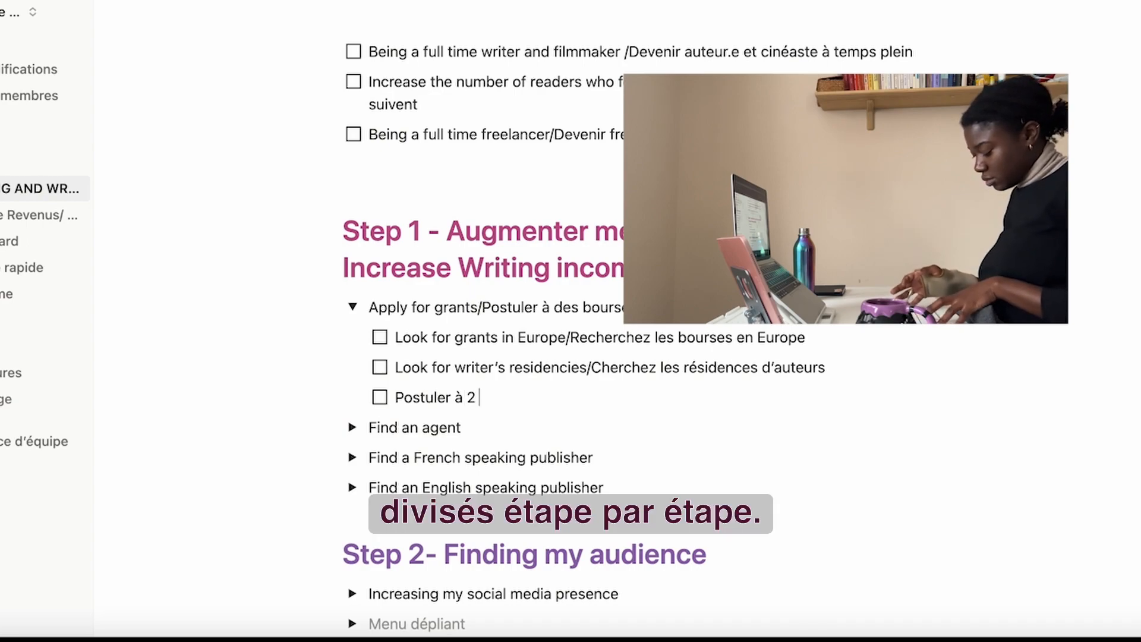
{"action": "type", "text": "par mois"}
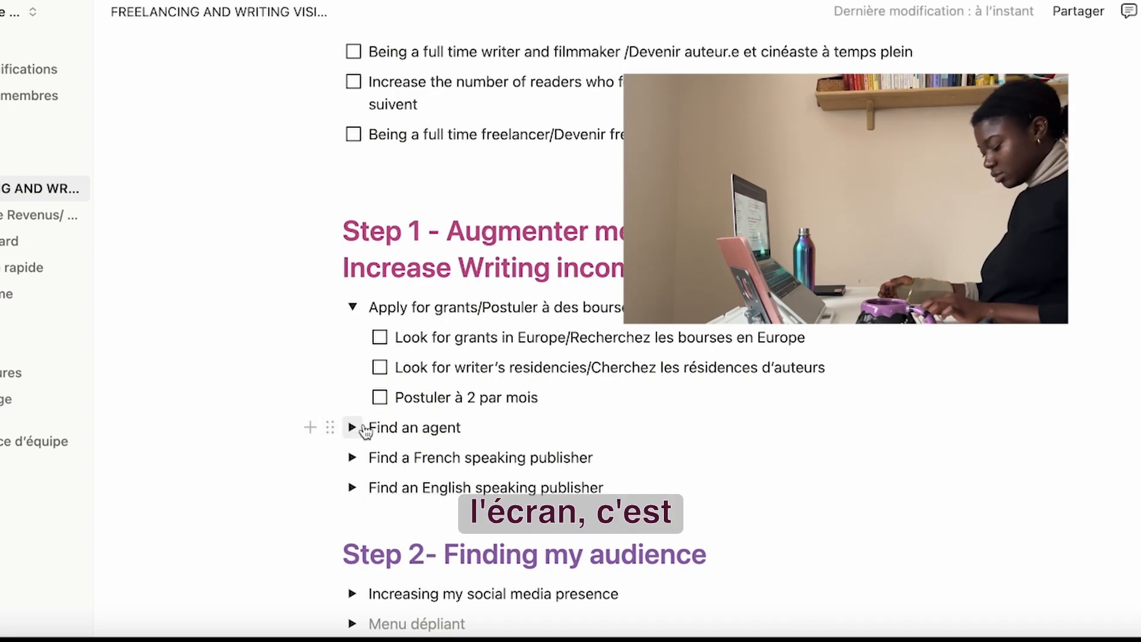
- Insert the English wording "Apply for two a month/" before "Postuler à 2 par mois" in the third grants task
{"action": "left_click", "coordinate": [396, 398]}
{"action": "type", "text": "Apply "}
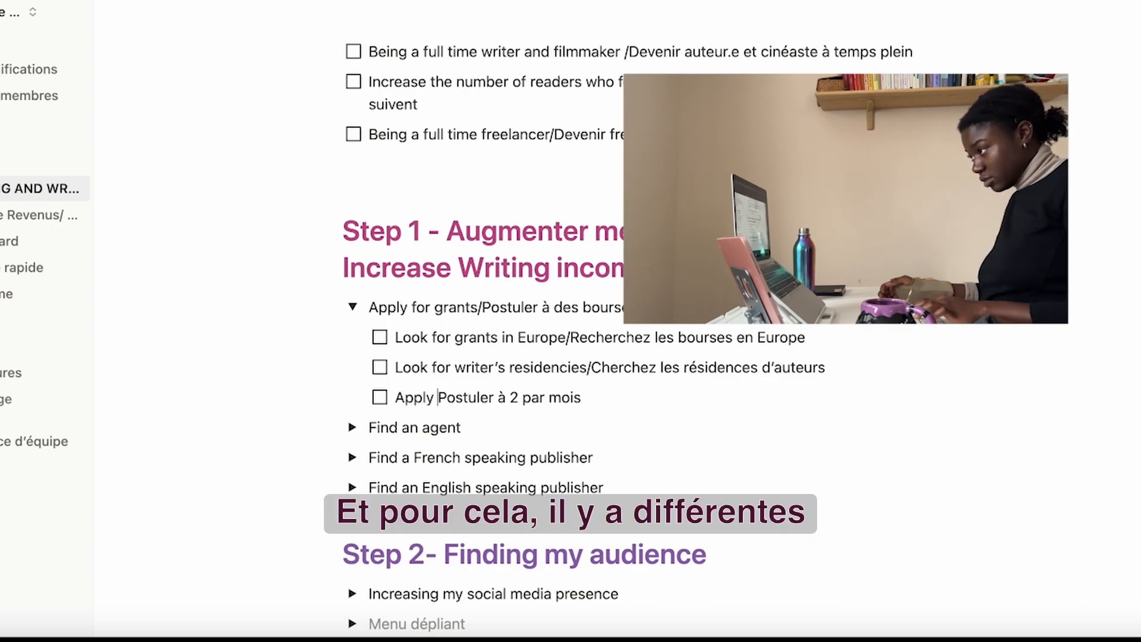
{"action": "type", "text": "for t"}
{"action": "type", "text": "wo a mo"}
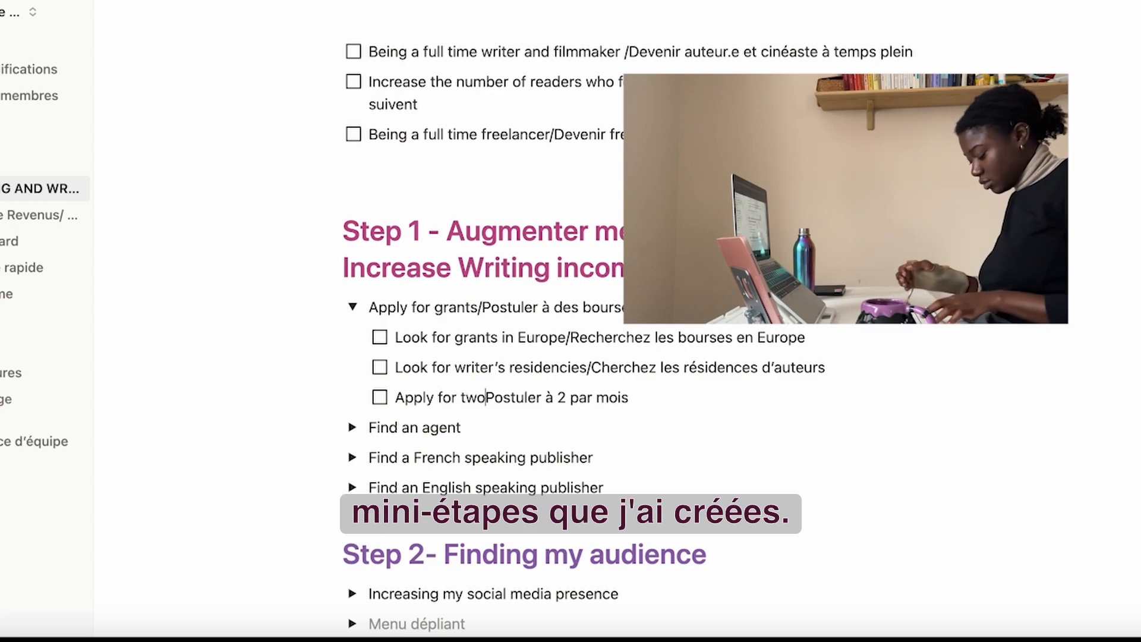
{"action": "type", "text": "nth"}
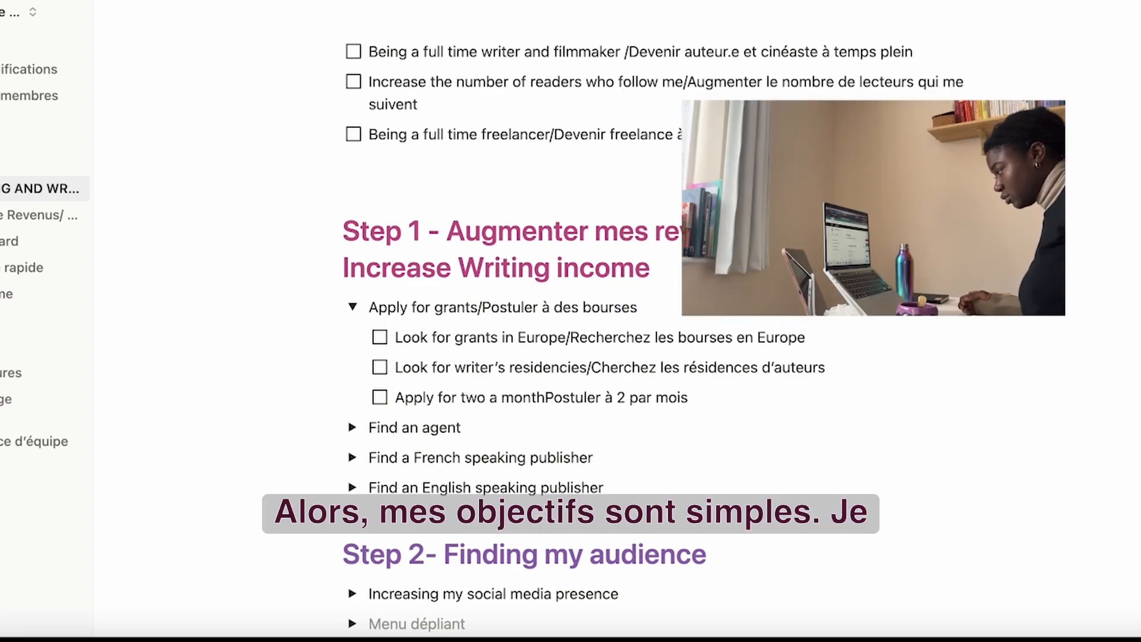
{"action": "type", "text": "/"}
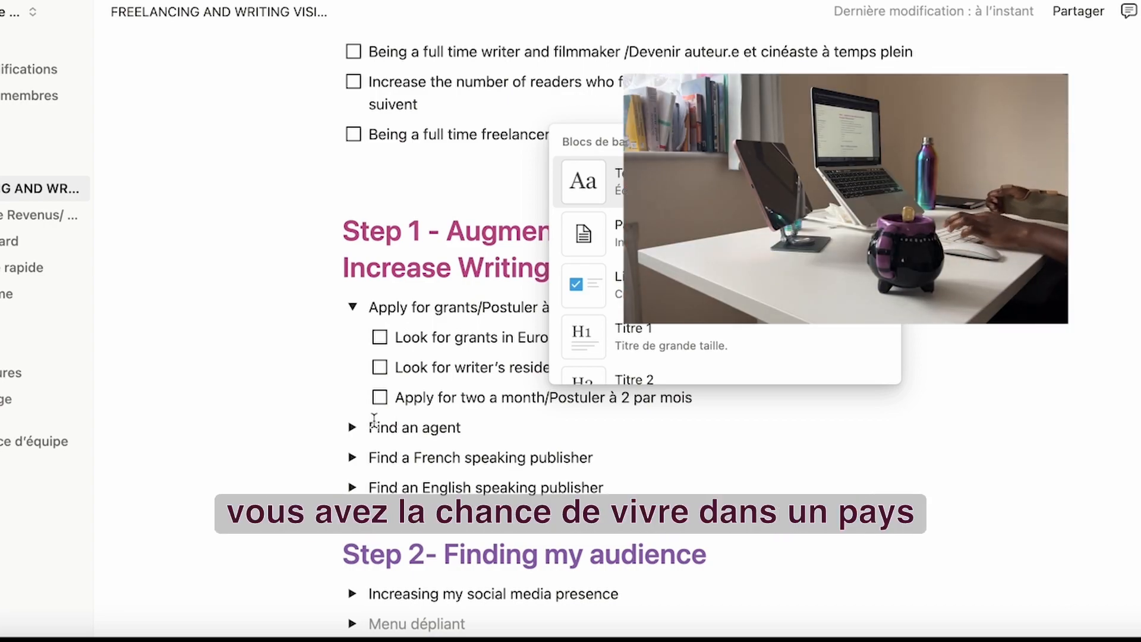
- Append the French wording "/Trouvez un agent littéraire" to the "Find an agent" toggle title
{"action": "left_click", "coordinate": [760, 423]}
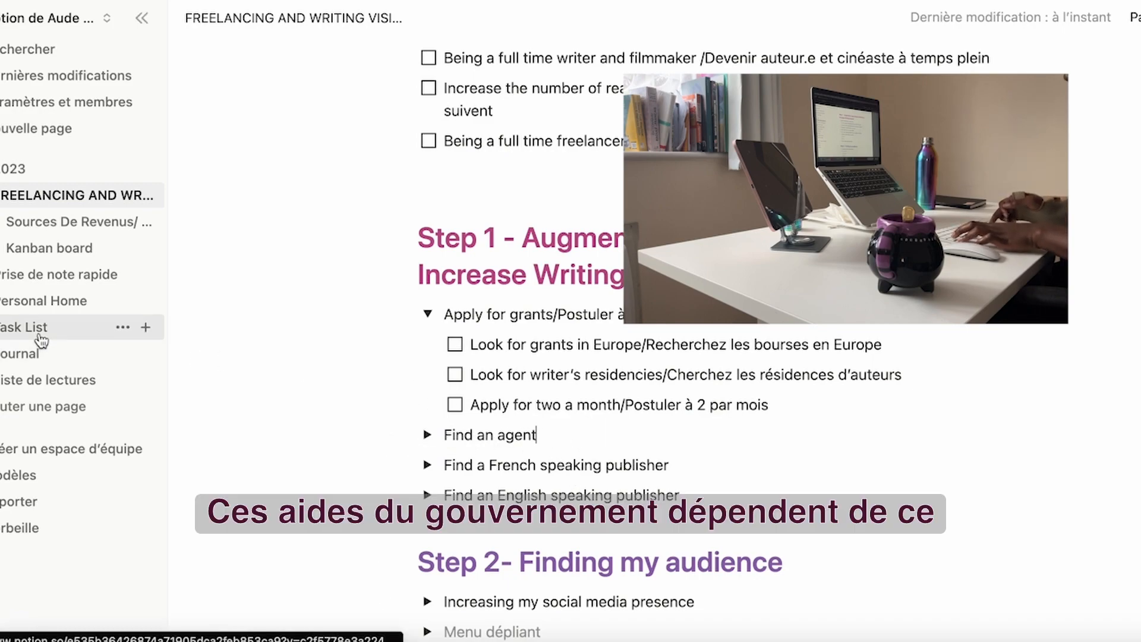
{"action": "type", "text": "/"}
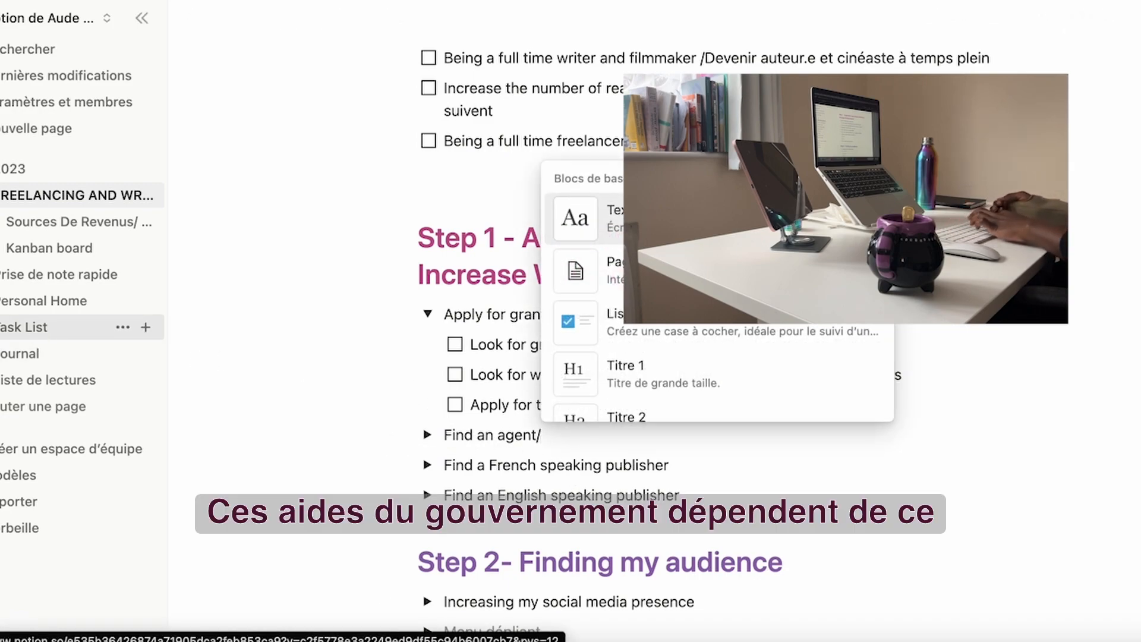
{"action": "type", "text": "Tr"}
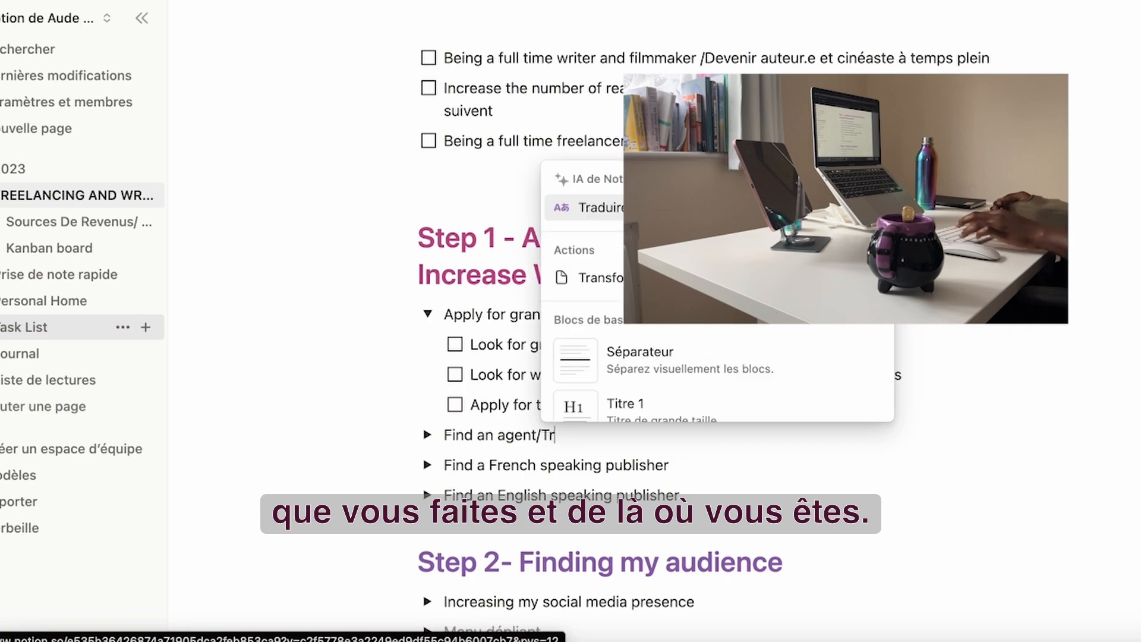
{"action": "type", "text": "ou"}
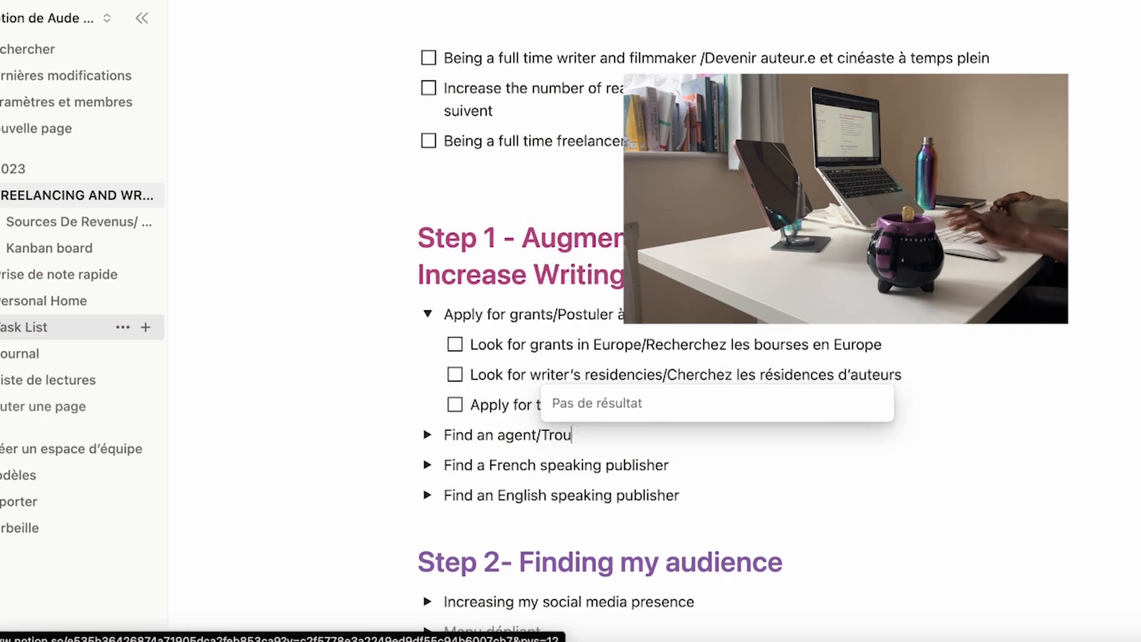
{"action": "type", "text": "vez un agent li"}
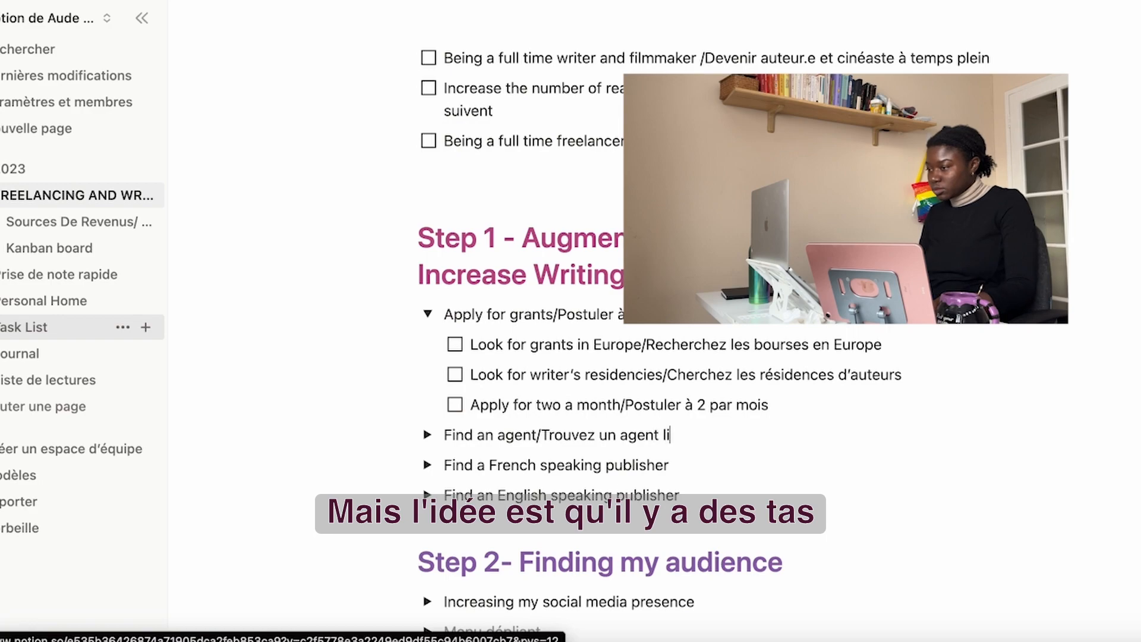
{"action": "type", "text": "ttéraire"}
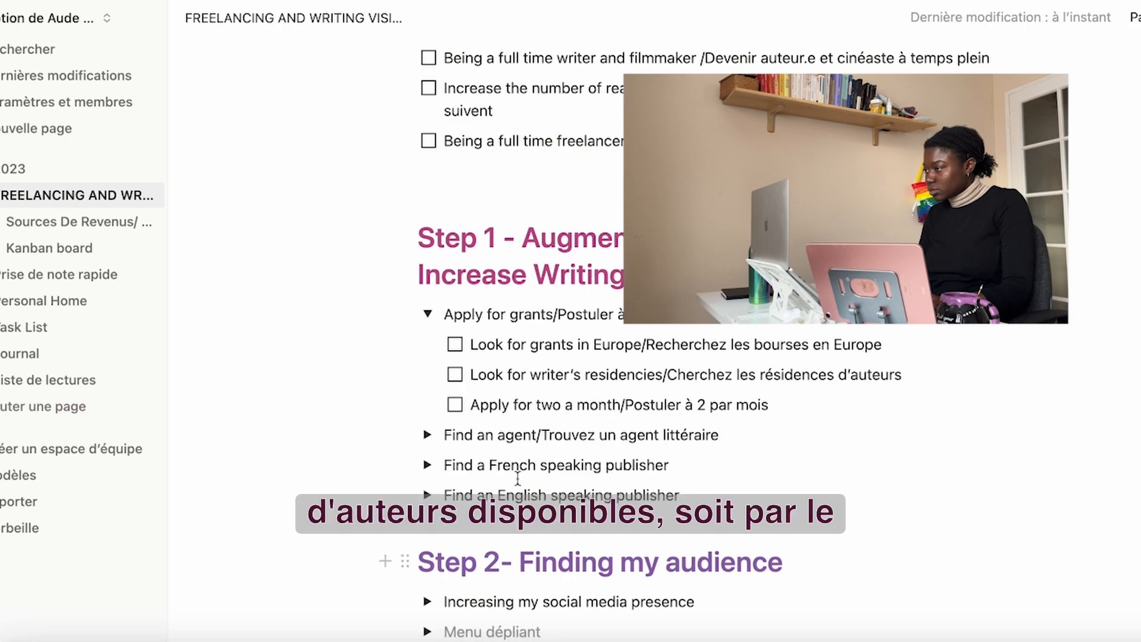
- Expand the agent toggle and replace its first task with "Relancer" followed by the contact's first name
{"action": "left_click", "coordinate": [427, 436]}
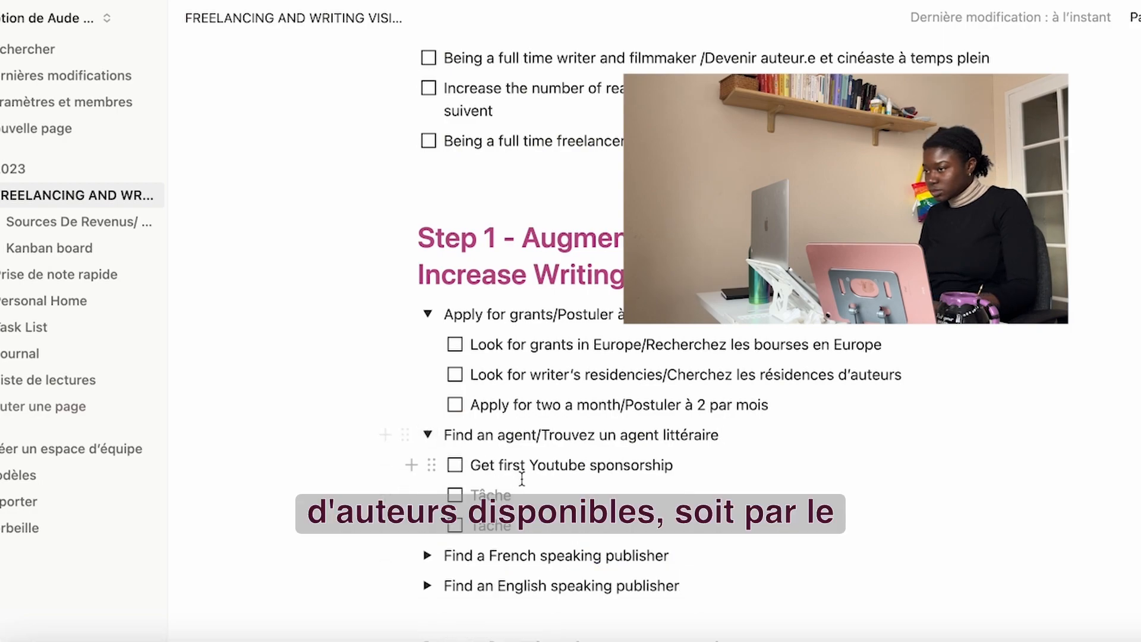
{"action": "left_click_drag", "start_coordinate": [471, 466], "coordinate": [672, 469]}
{"action": "type", "text": "Rel"}
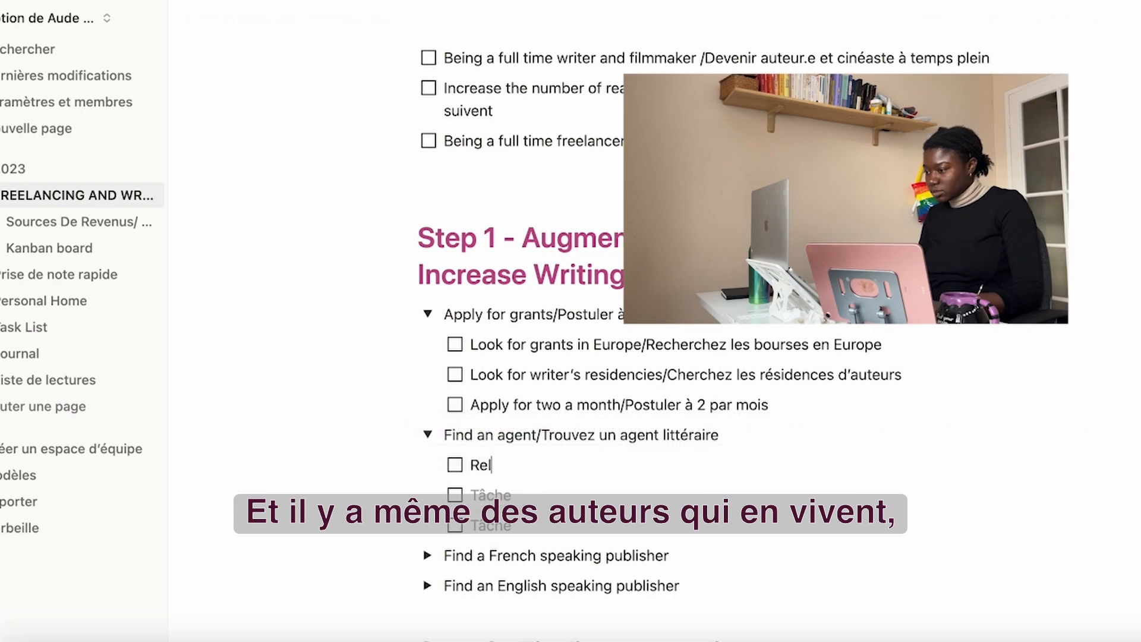
{"action": "type", "text": "ancer"}
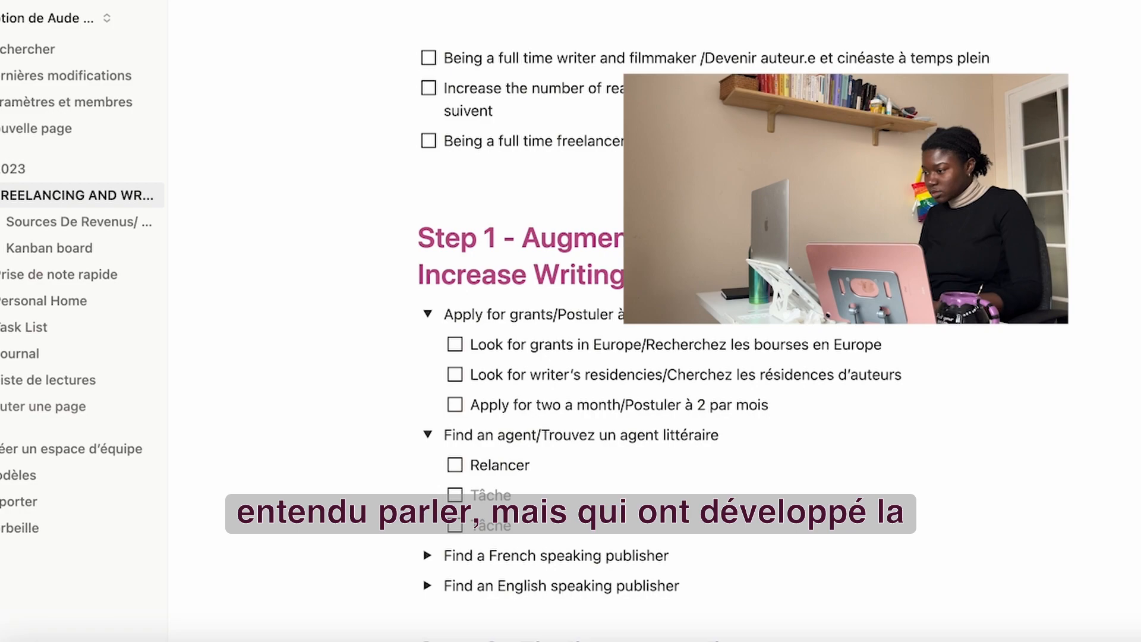
{"action": "type", "text": " O,"}
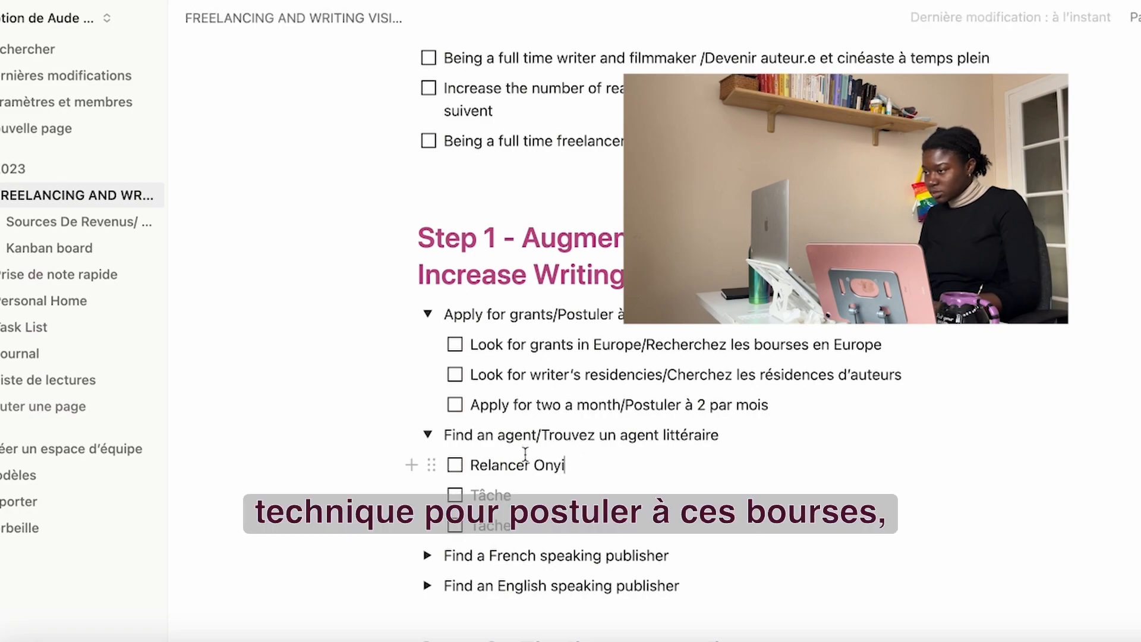
- Insert the English wording "Chase up", the contact's first name and a slash before "Relancer" in the first agent task
{"action": "left_click", "coordinate": [471, 465]}
{"action": "type", "text": "Chase u"}
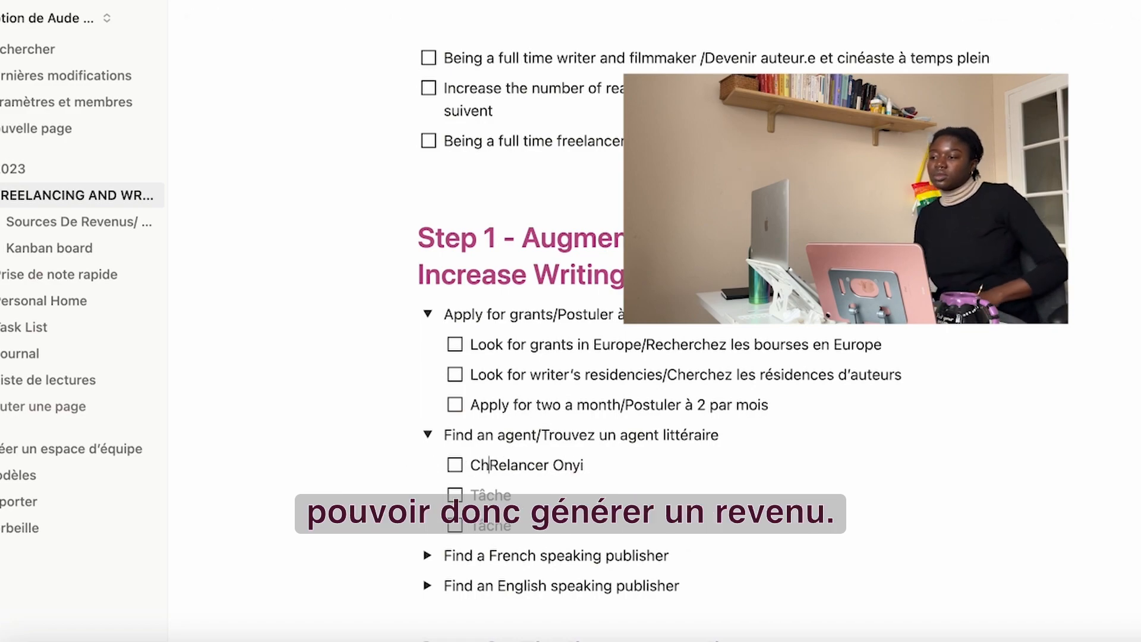
{"action": "type", "text": "p/"}
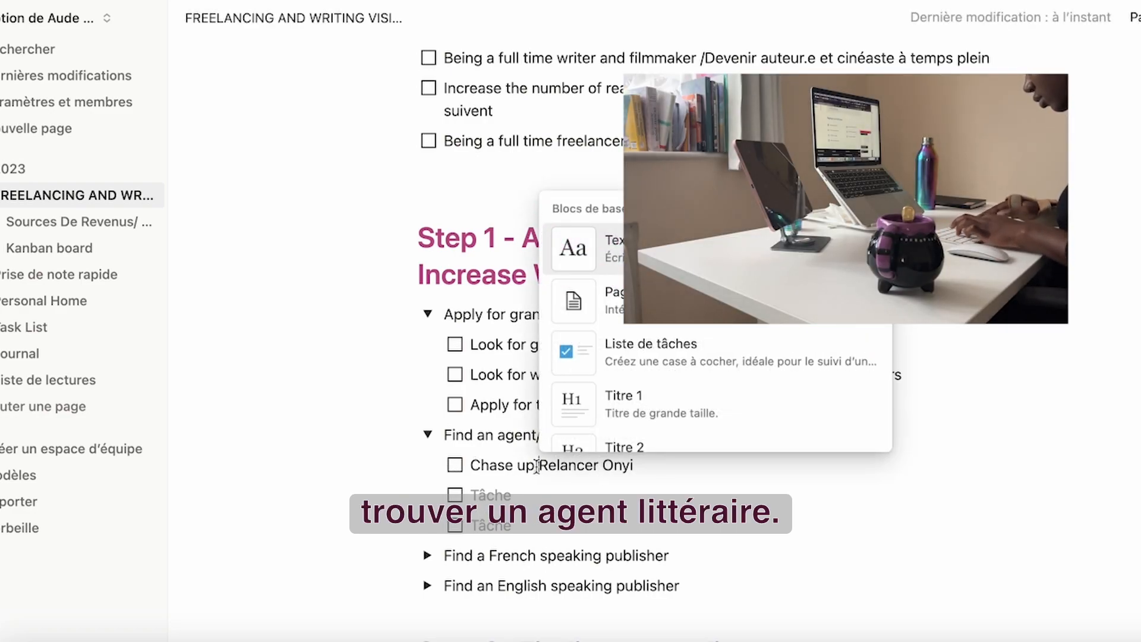
{"action": "key", "text": "Escape"}
{"action": "type", "text": "Onyi"}
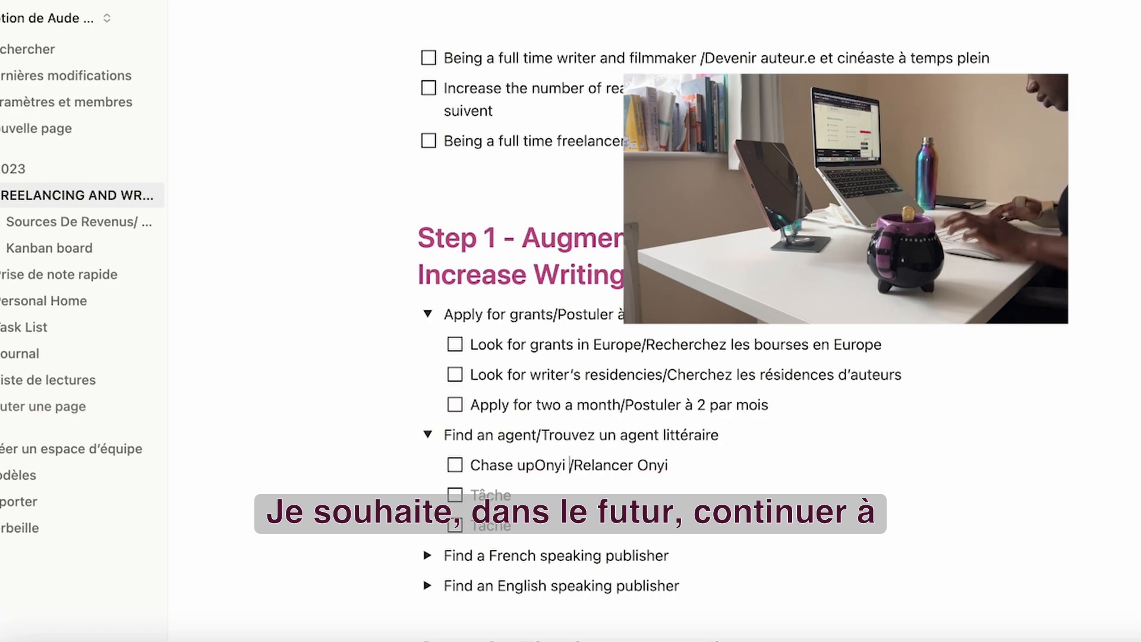
{"action": "key", "text": "BackSpace"}
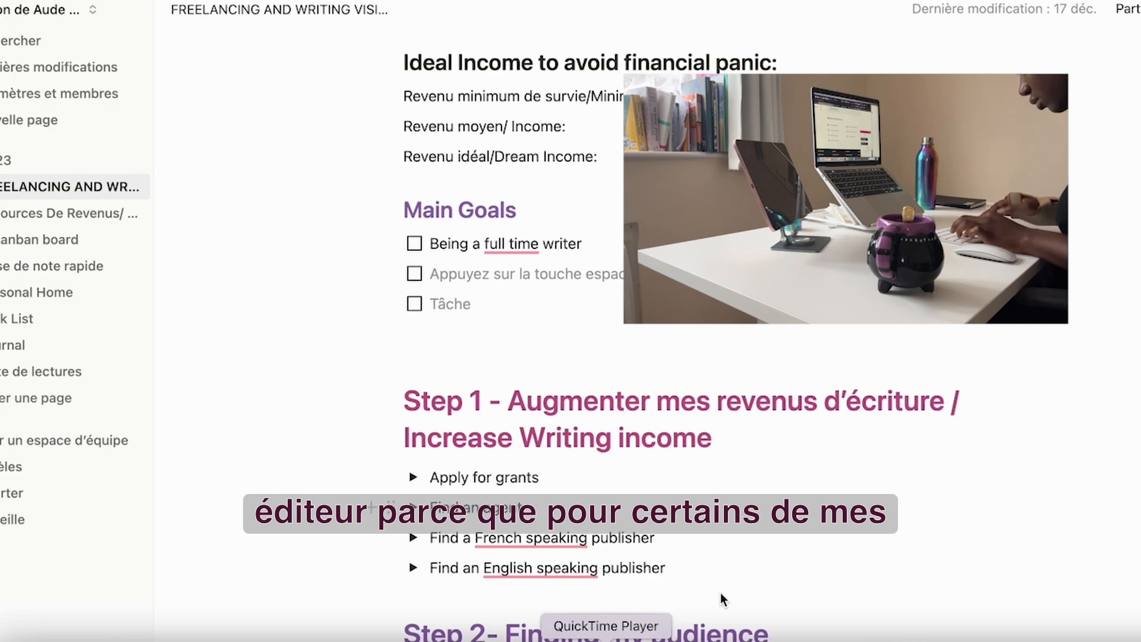
{"action": "right_click", "coordinate": [606, 641]}
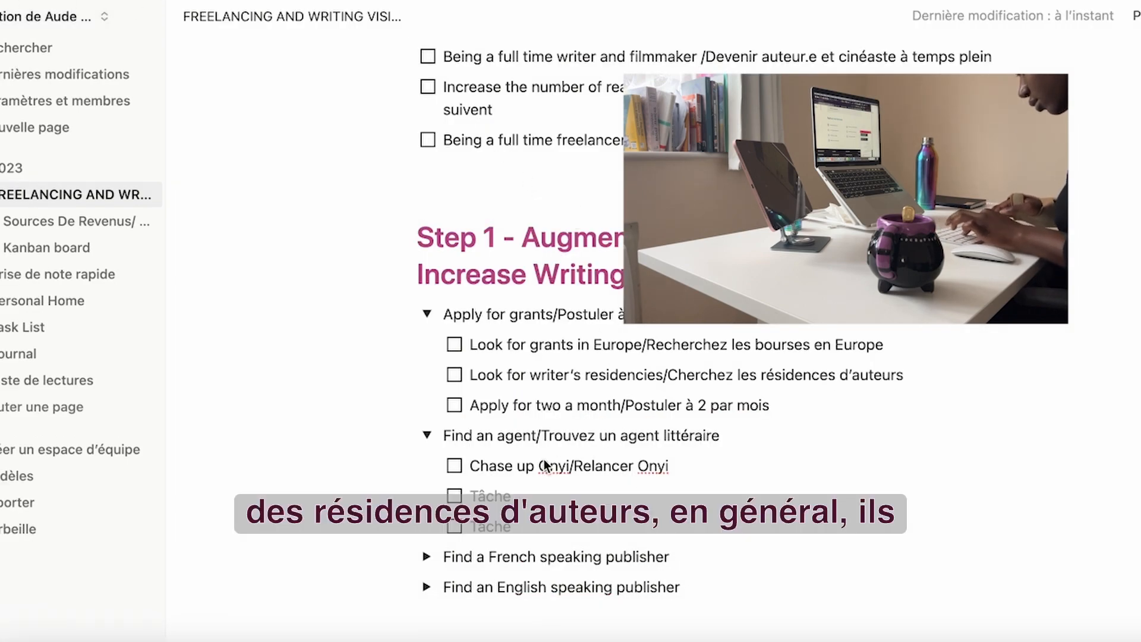
- Fill the second task under the agent toggle with "Send manuscript to agent’s list"
{"action": "left_click", "coordinate": [497, 494]}
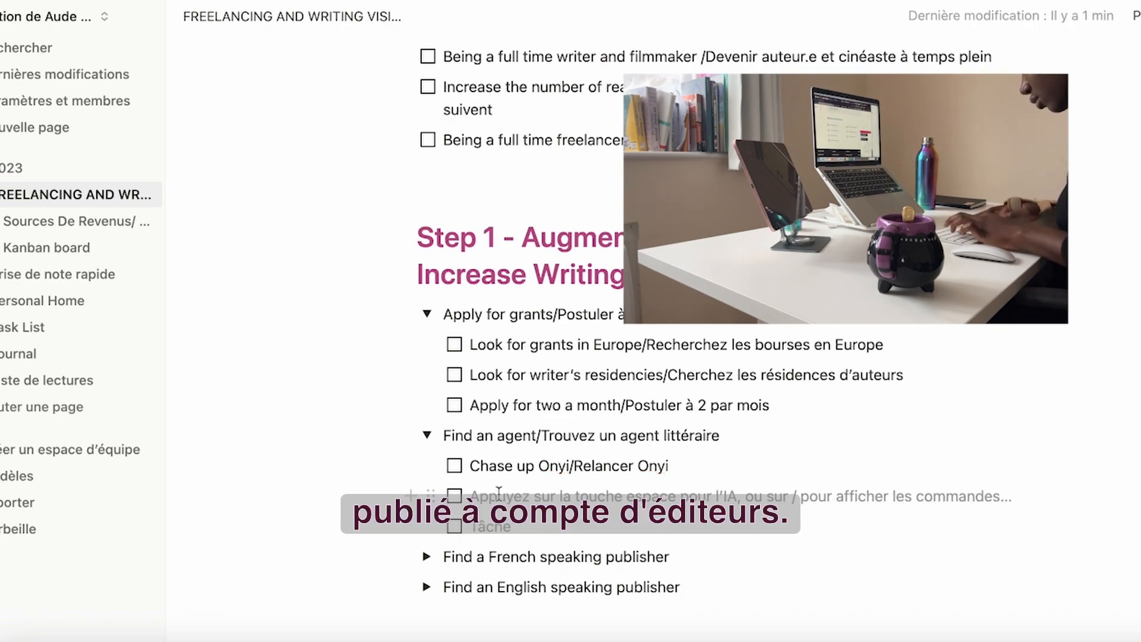
{"action": "type", "text": "Sen"}
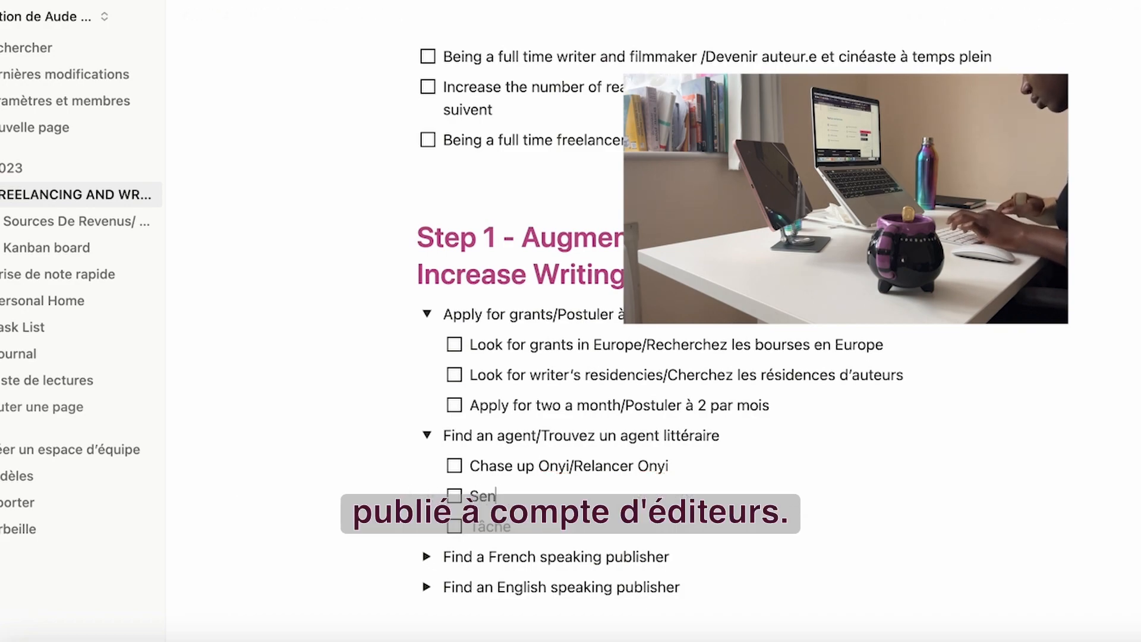
{"action": "type", "text": "d manus"}
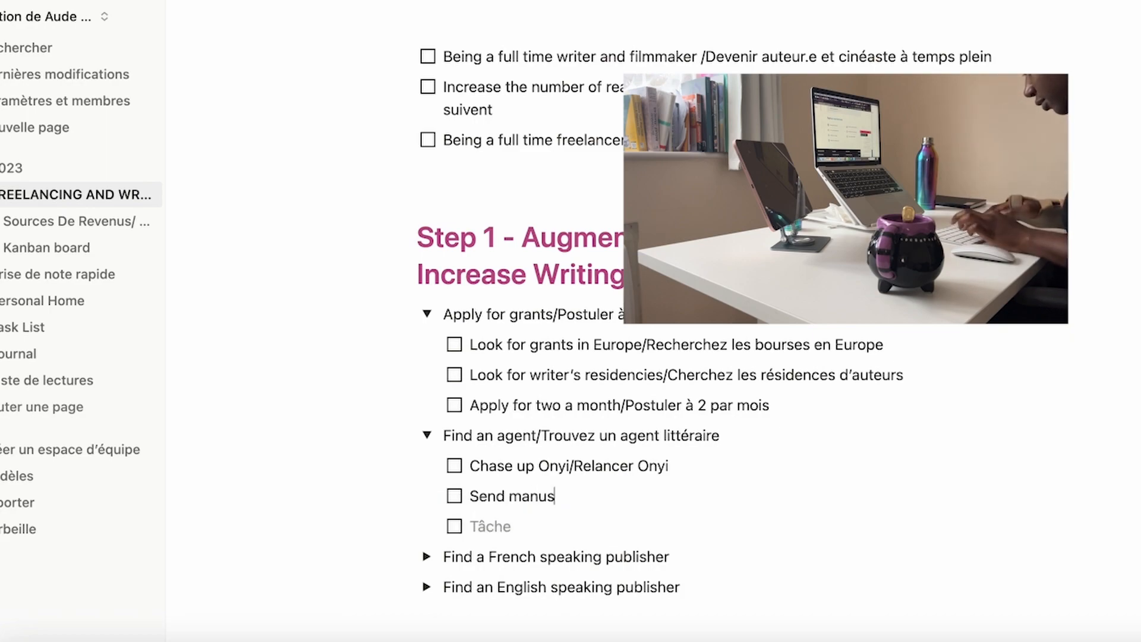
{"action": "type", "text": "cript t"}
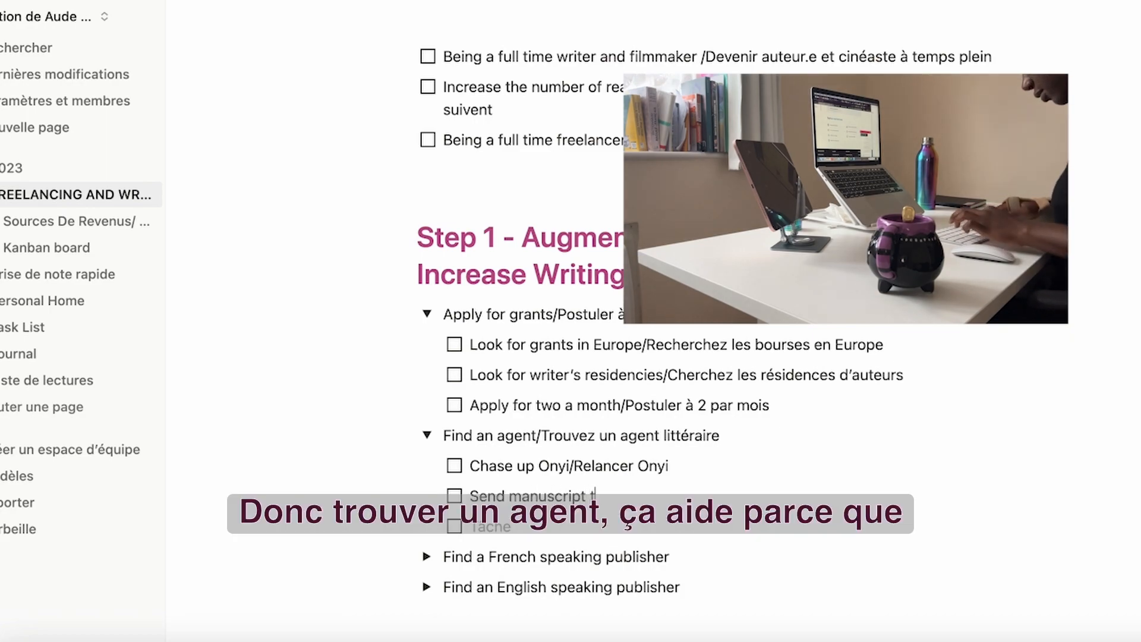
{"action": "type", "text": "o agent'"}
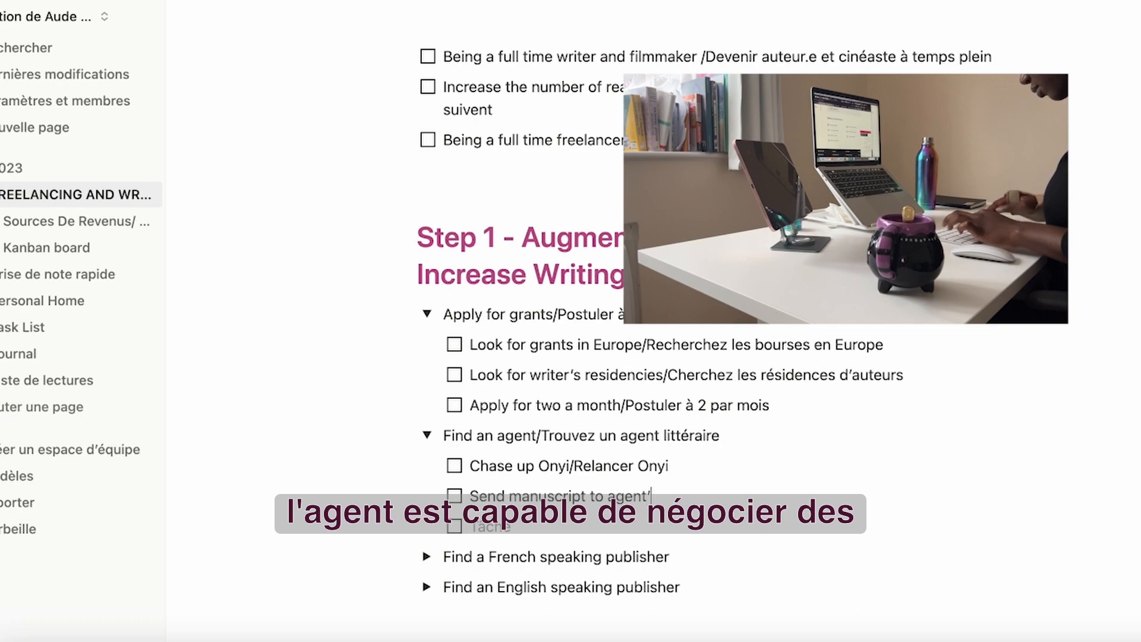
{"action": "type", "text": "s list"}
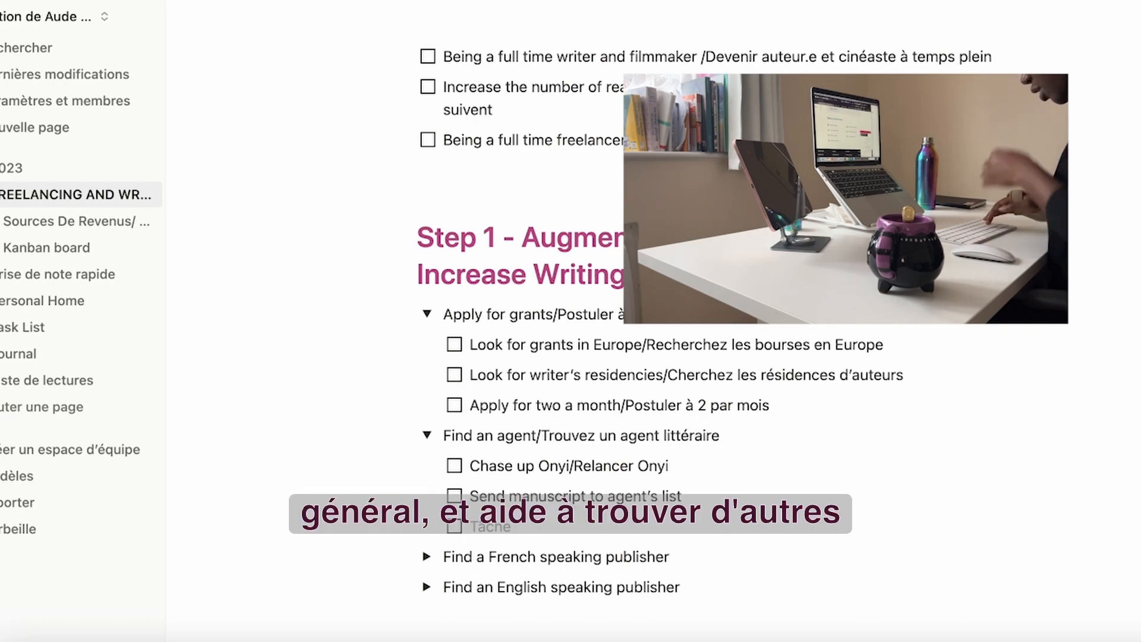
- Append "/Reenvoyez le manuscrit à la liste d’agents" to the second agent task and collapse the agent toggle
{"action": "type", "text": "/Ree"}
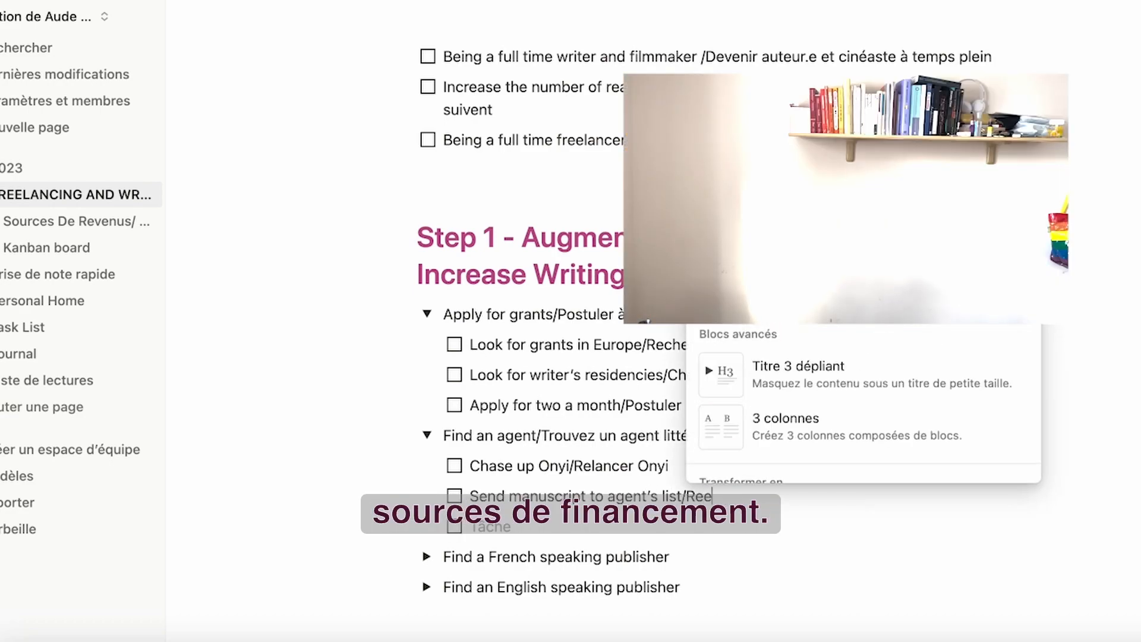
{"action": "type", "text": "nvoyez "}
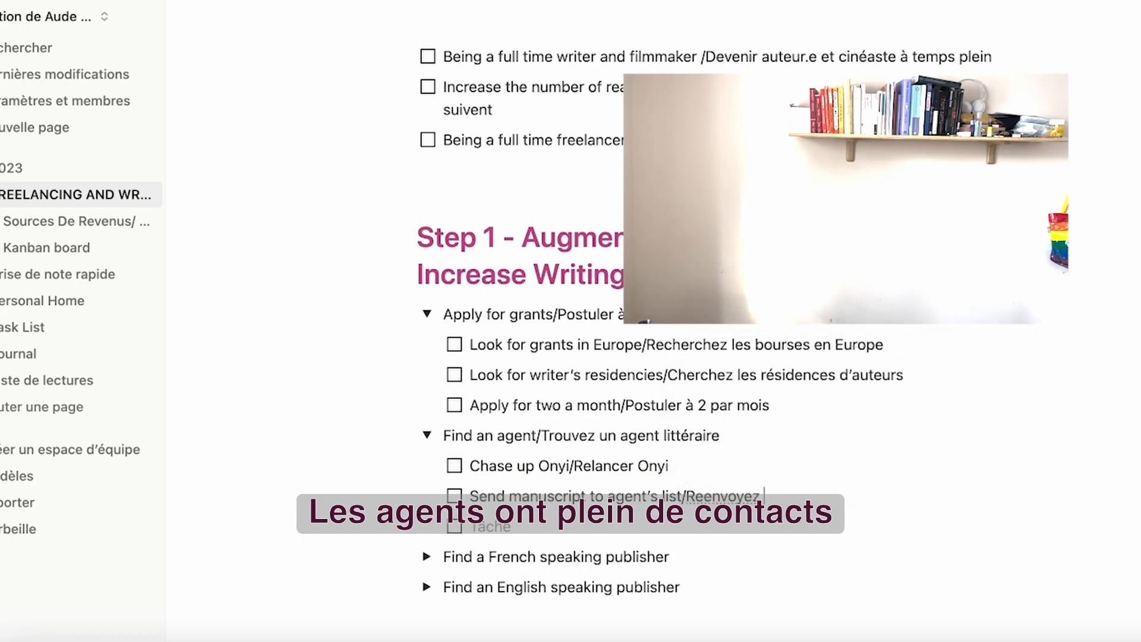
{"action": "type", "text": "le ma"}
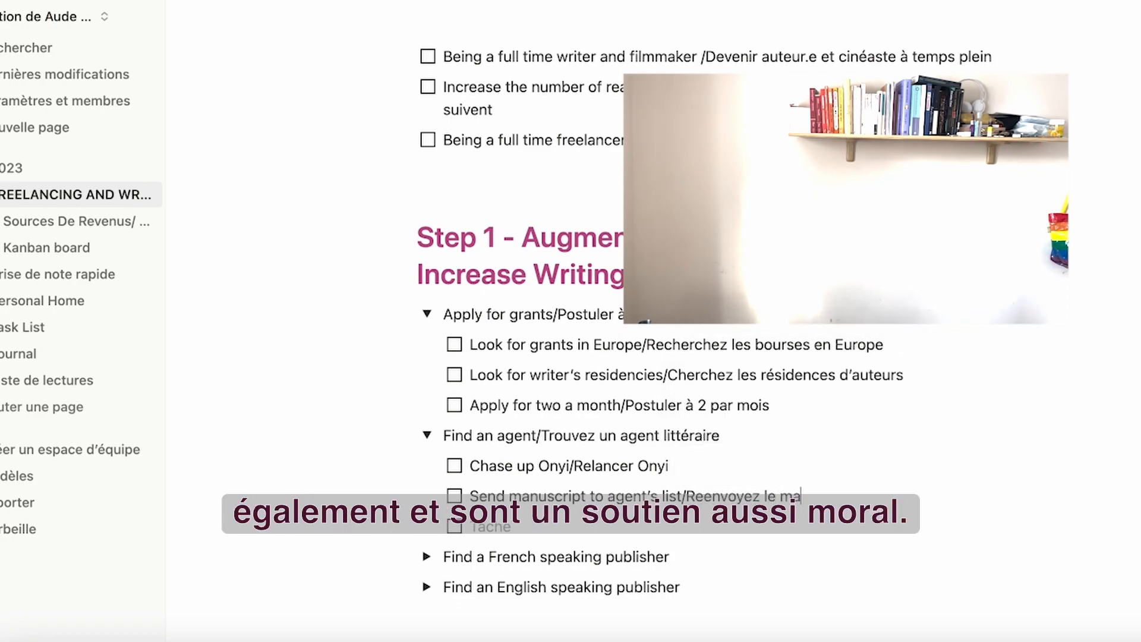
{"action": "type", "text": "nuscrit"}
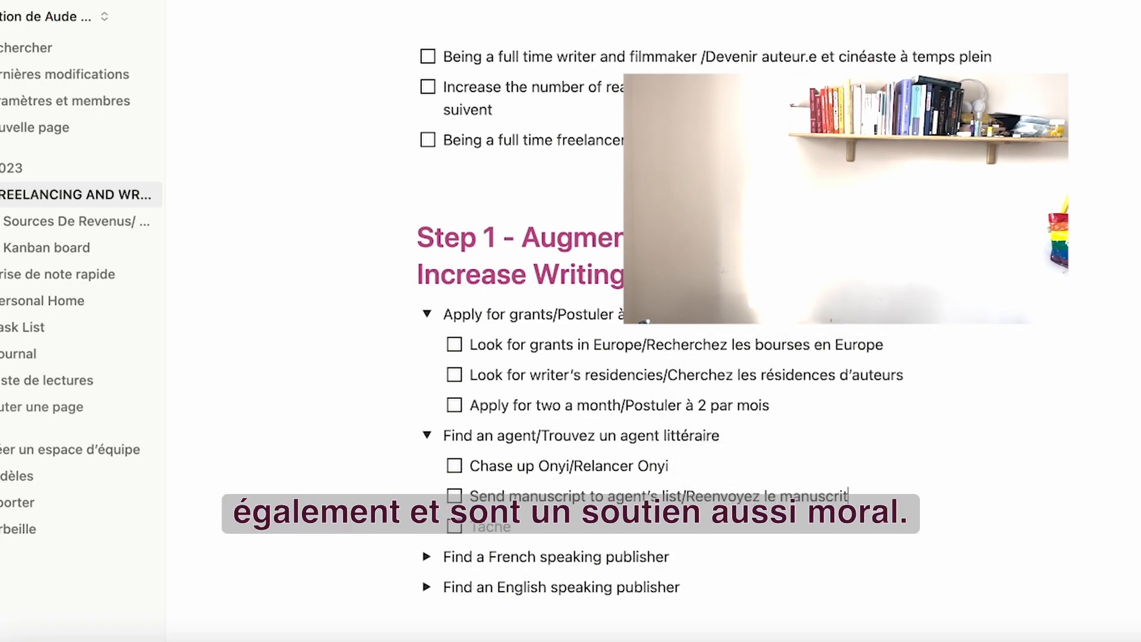
{"action": "type", "text": " à la"}
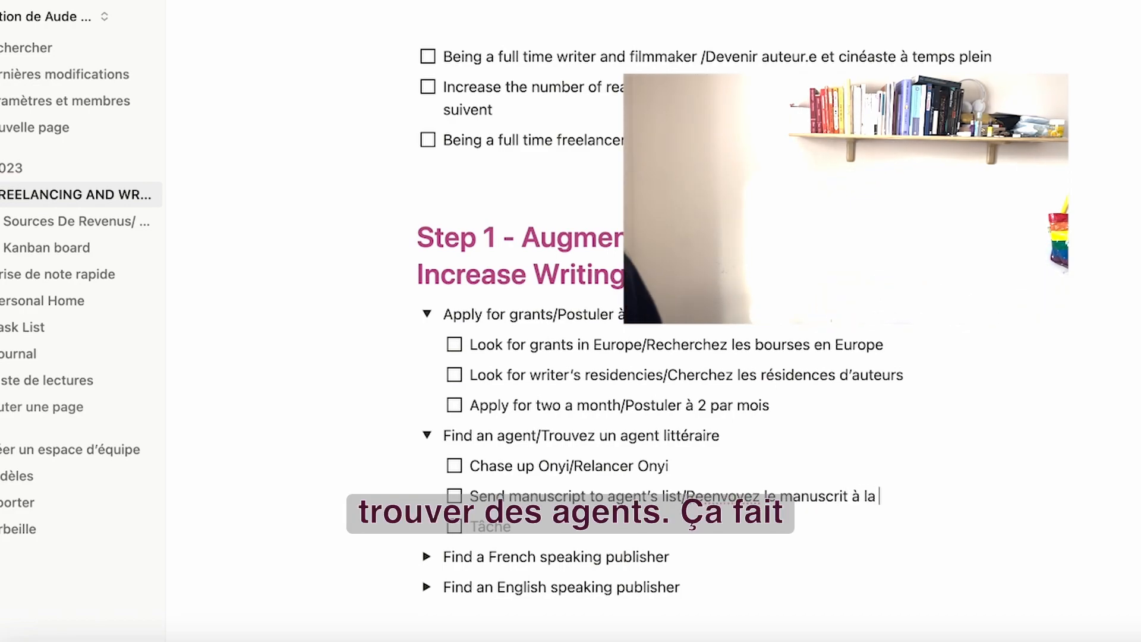
{"action": "type", "text": " liste d'a"}
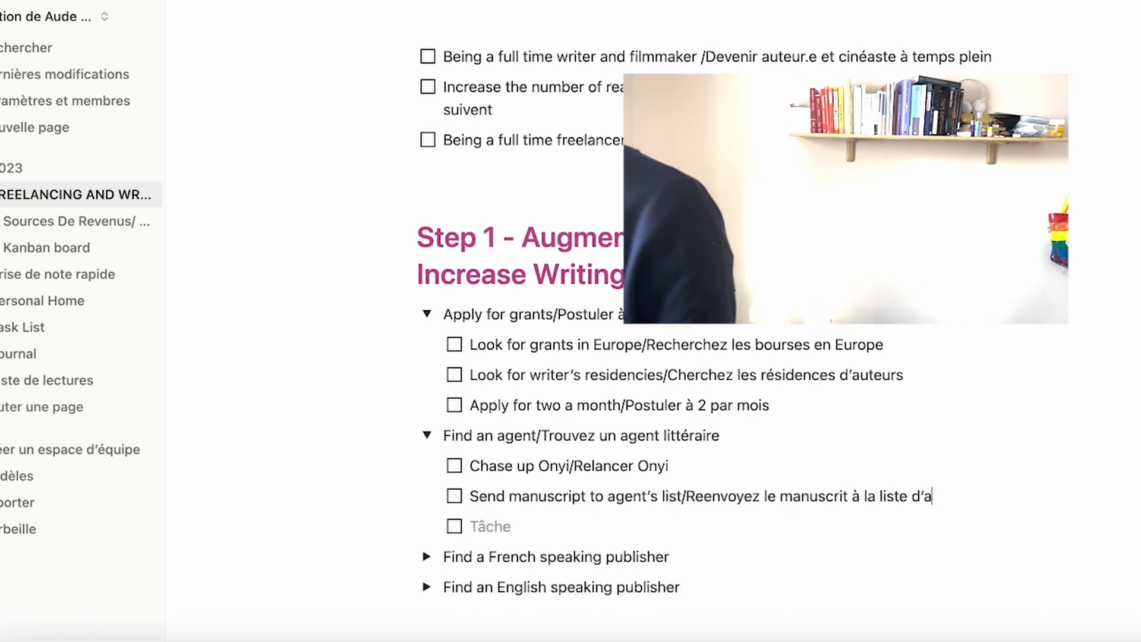
{"action": "type", "text": "gents"}
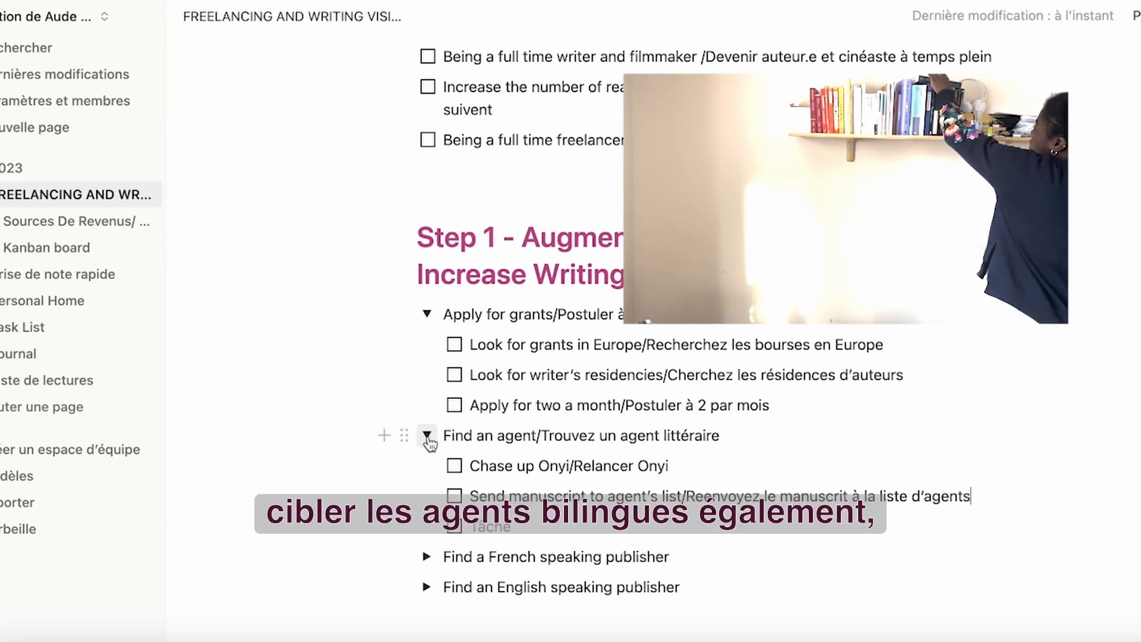
{"action": "left_click", "coordinate": [427, 437]}
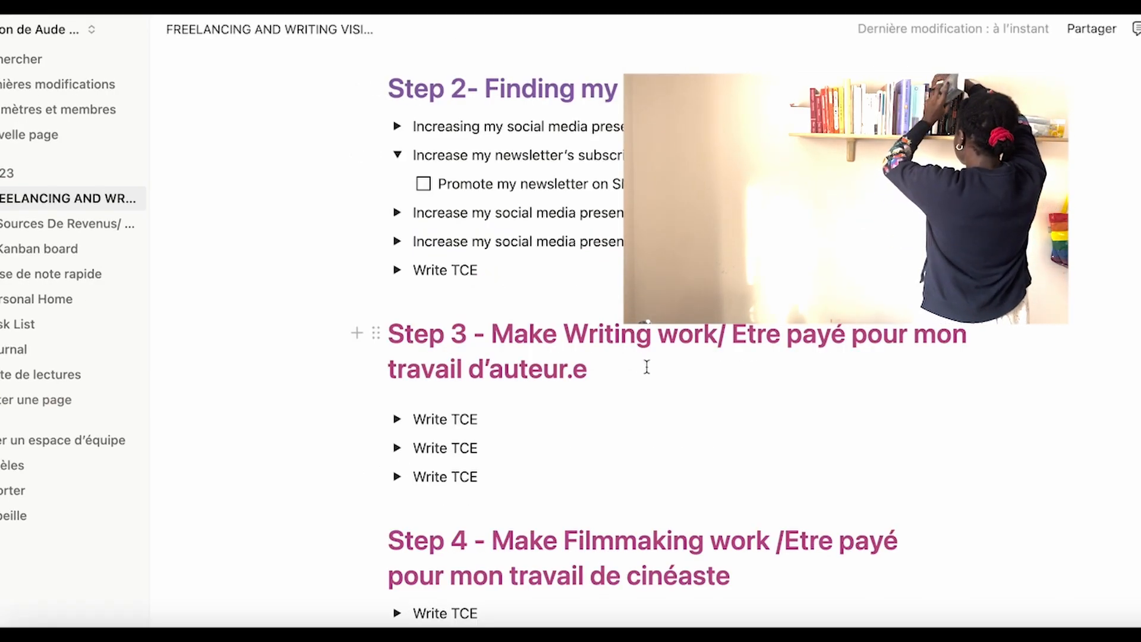
{"action": "scroll", "coordinate": [647, 367], "scroll_direction": "down", "scroll_amount": 6}
{"action": "scroll", "coordinate": [647, 367], "scroll_direction": "up", "scroll_amount": 8}
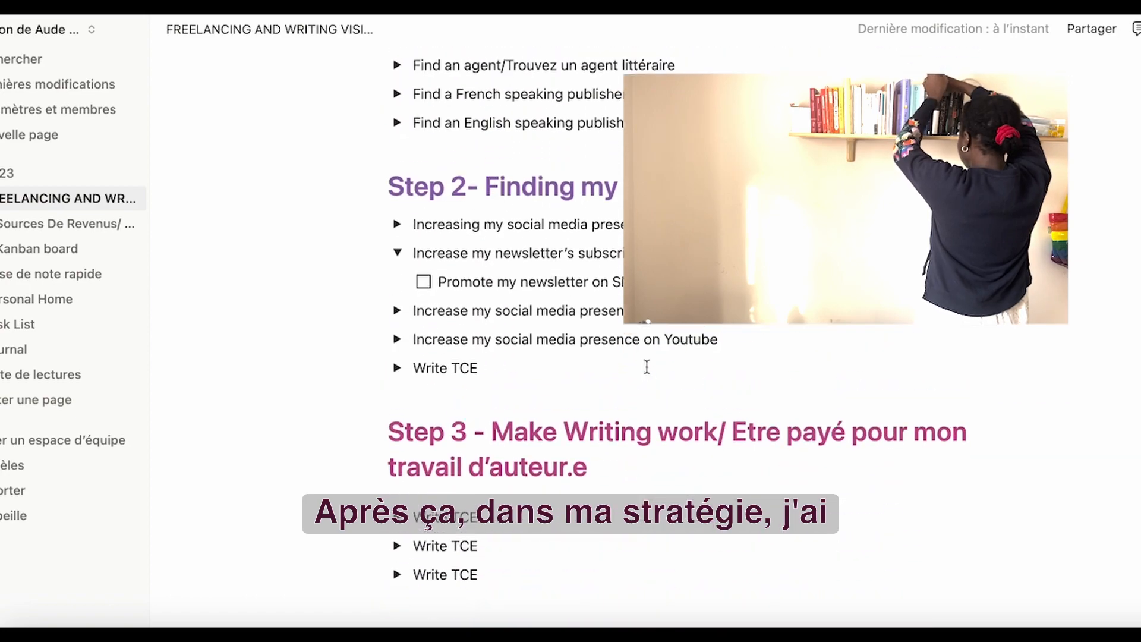
{"action": "scroll", "coordinate": [647, 367], "scroll_direction": "up", "scroll_amount": 7}
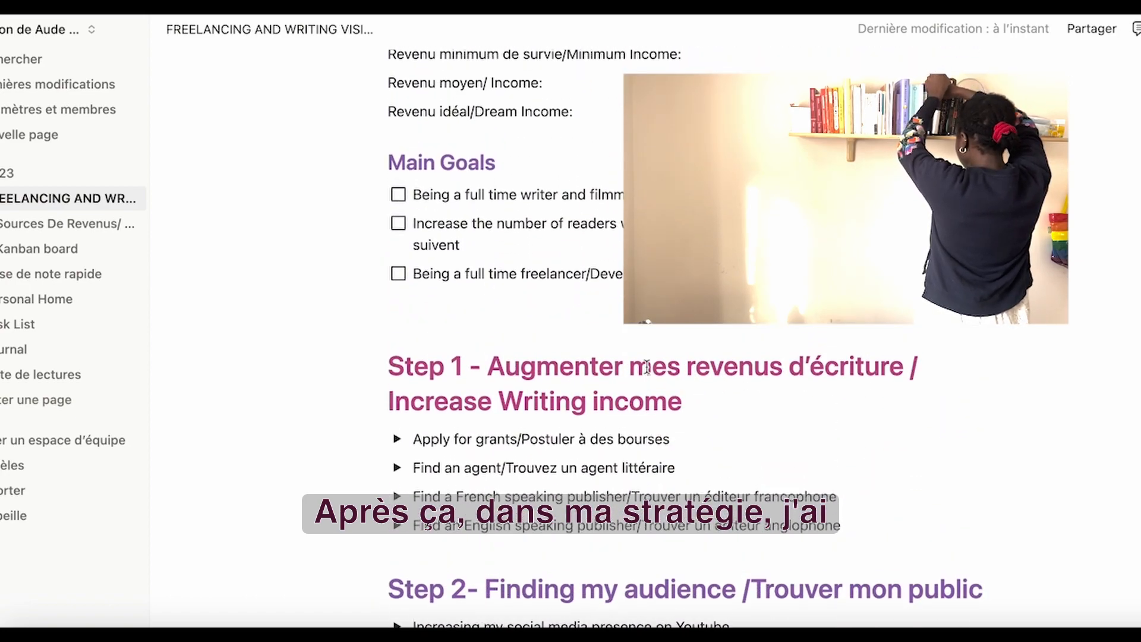
{"action": "scroll", "coordinate": [647, 367], "scroll_direction": "up", "scroll_amount": 5}
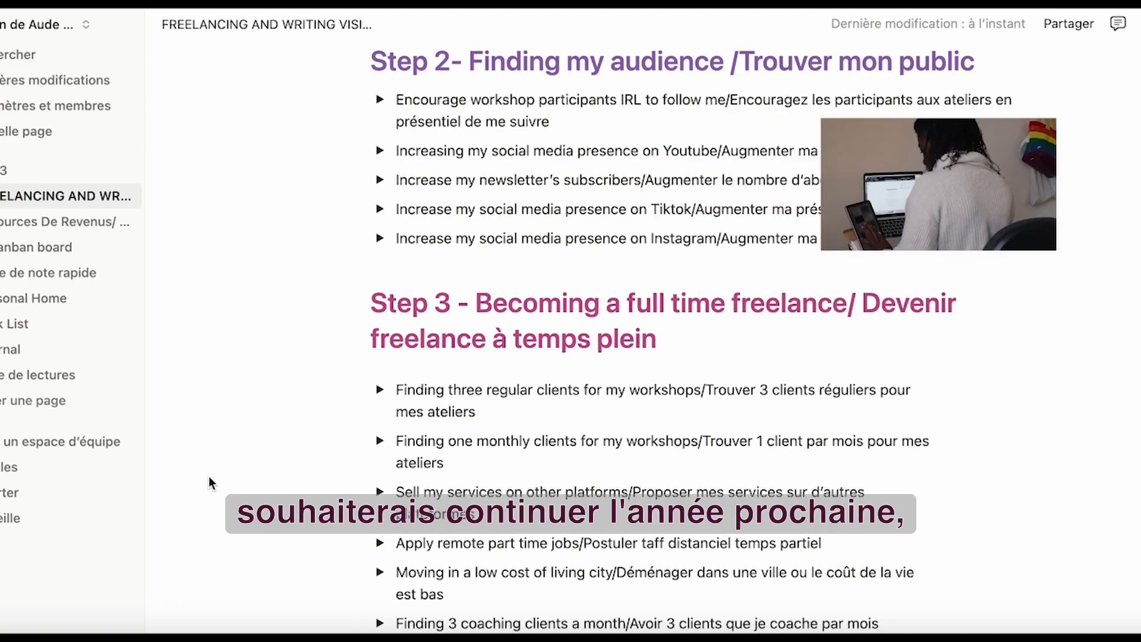
{"action": "scroll", "coordinate": [209, 477], "scroll_direction": "down", "scroll_amount": 3}
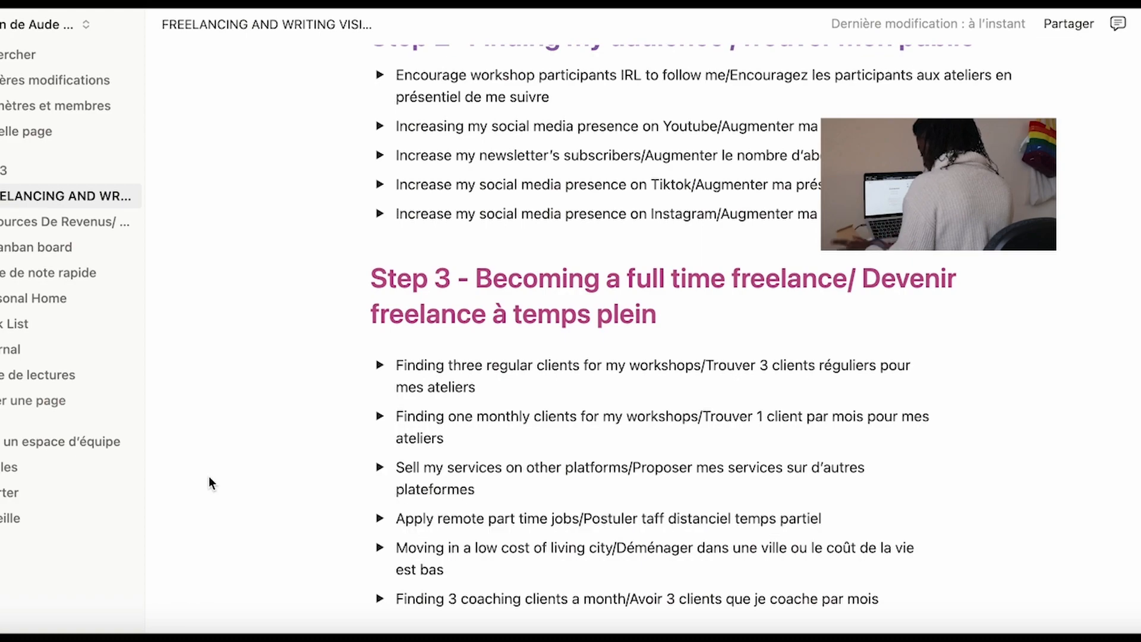
{"action": "scroll", "coordinate": [208, 476], "scroll_direction": "down", "scroll_amount": 2}
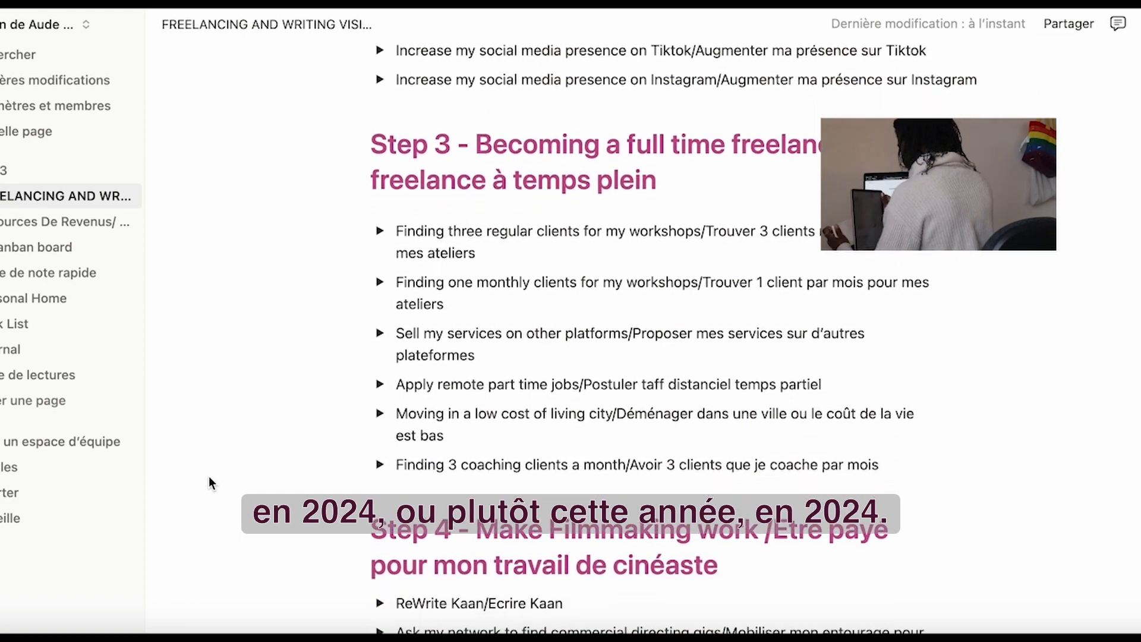
{"action": "scroll", "coordinate": [208, 476], "scroll_direction": "down", "scroll_amount": 2}
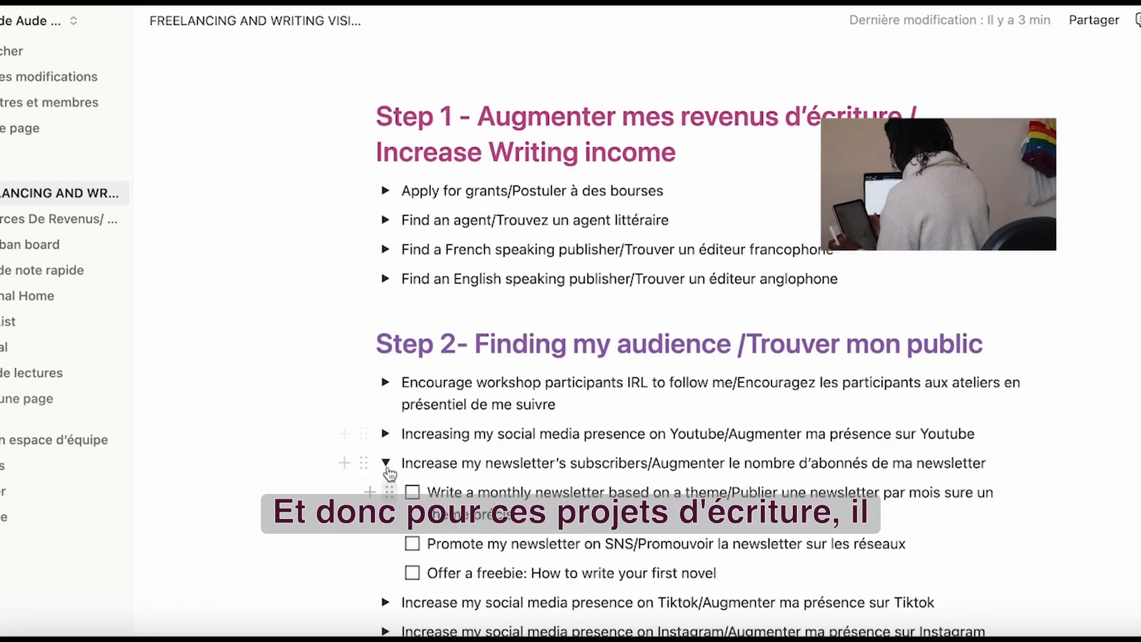
- Replace "Make Writing work" in the Step 3 heading with "Becoming a full time freelance"
{"action": "scroll", "coordinate": [556, 334], "scroll_direction": "up", "scroll_amount": 1}
{"action": "scroll", "coordinate": [595, 304], "scroll_direction": "down", "scroll_amount": 10}
{"action": "scroll", "coordinate": [606, 294], "scroll_direction": "up", "scroll_amount": 1}
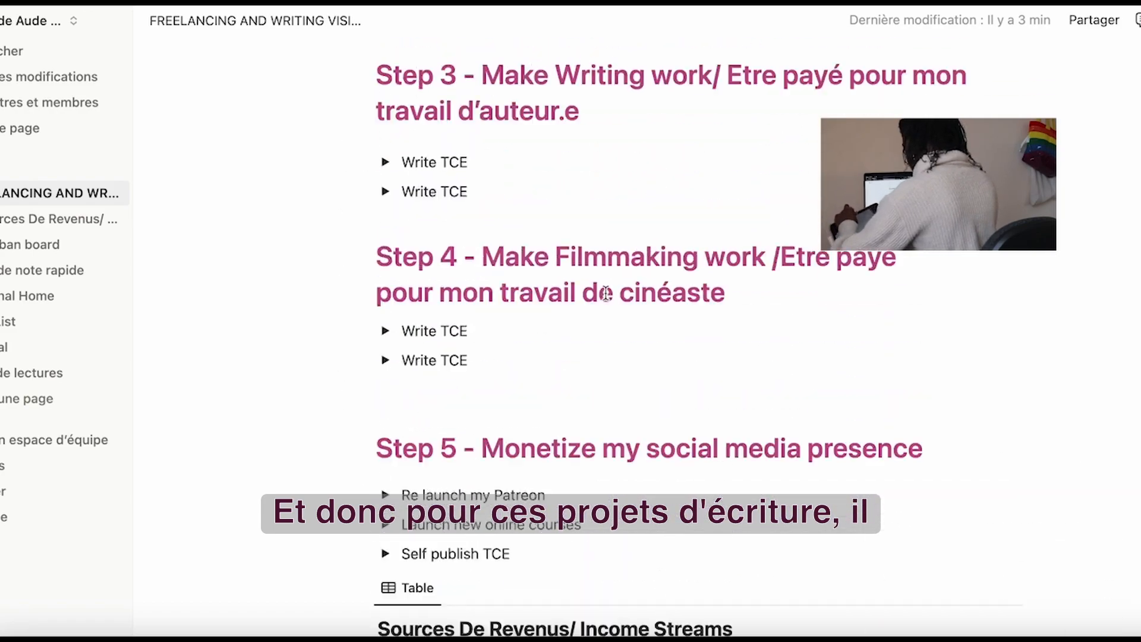
{"action": "scroll", "coordinate": [606, 294], "scroll_direction": "up", "scroll_amount": 3}
{"action": "left_click_drag", "start_coordinate": [482, 253], "coordinate": [667, 250]}
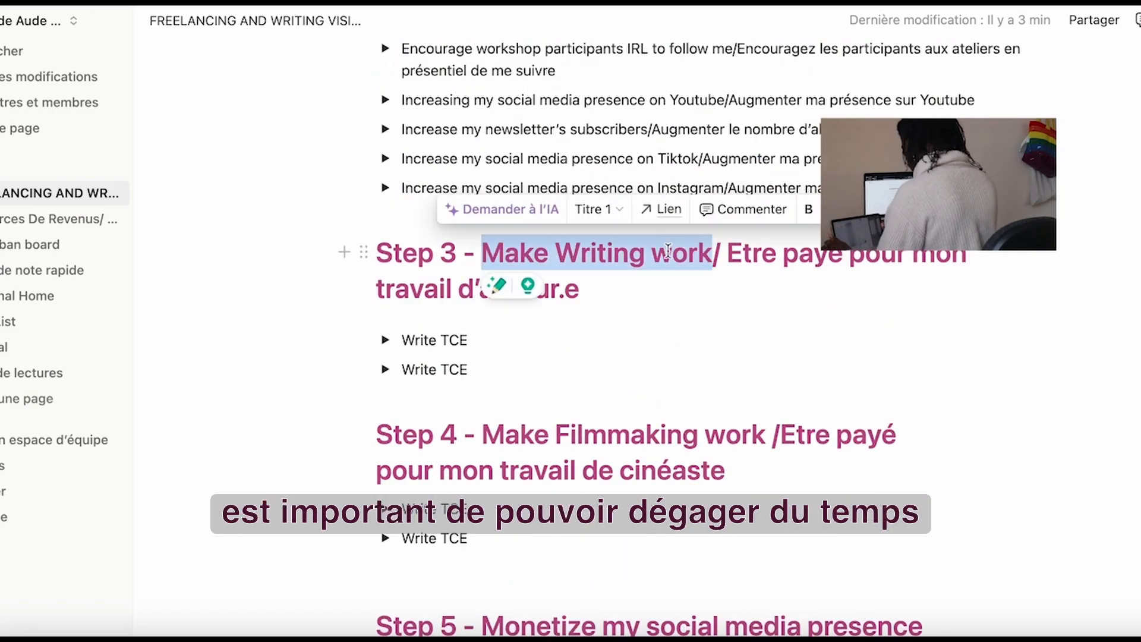
{"action": "type", "text": "Becoming a full time fr"}
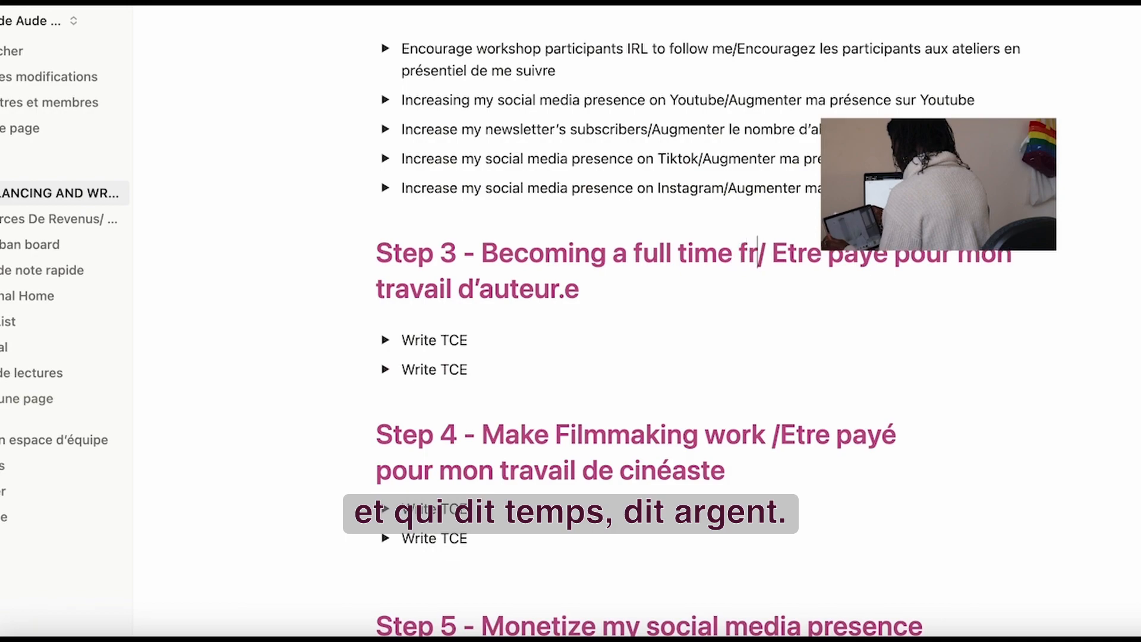
{"action": "type", "text": "eelance"}
- Replace the French part of the Step 3 heading with "Devenir freelance à temps plein"
{"action": "left_click_drag", "start_coordinate": [871, 253], "coordinate": [777, 291]}
{"action": "type", "text": "Deve"}
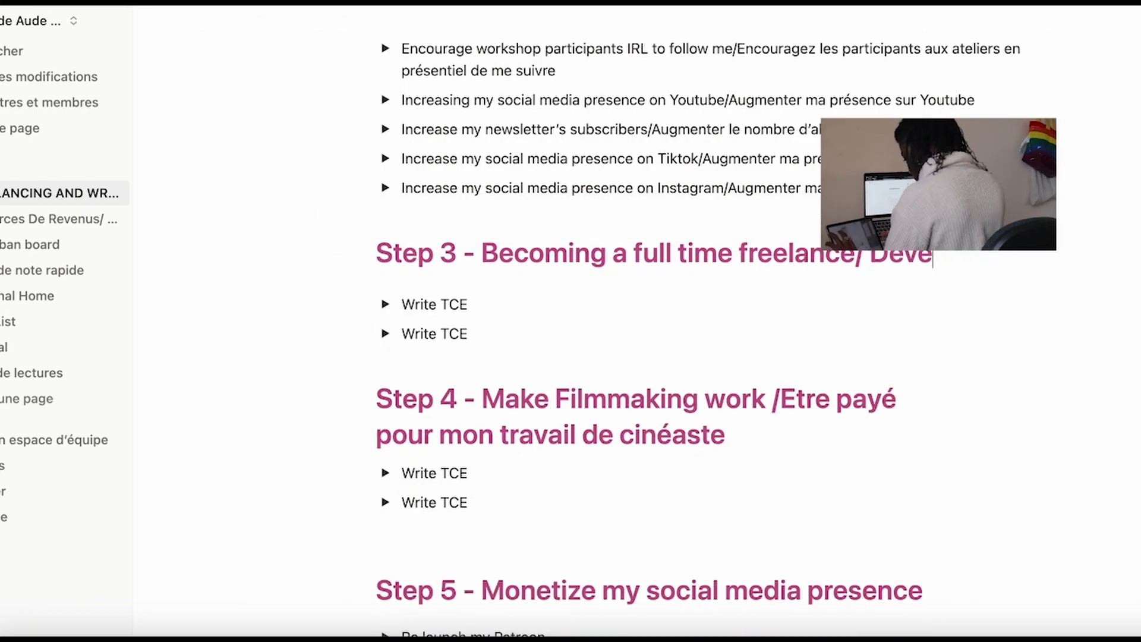
{"action": "type", "text": "nir freelance à te"}
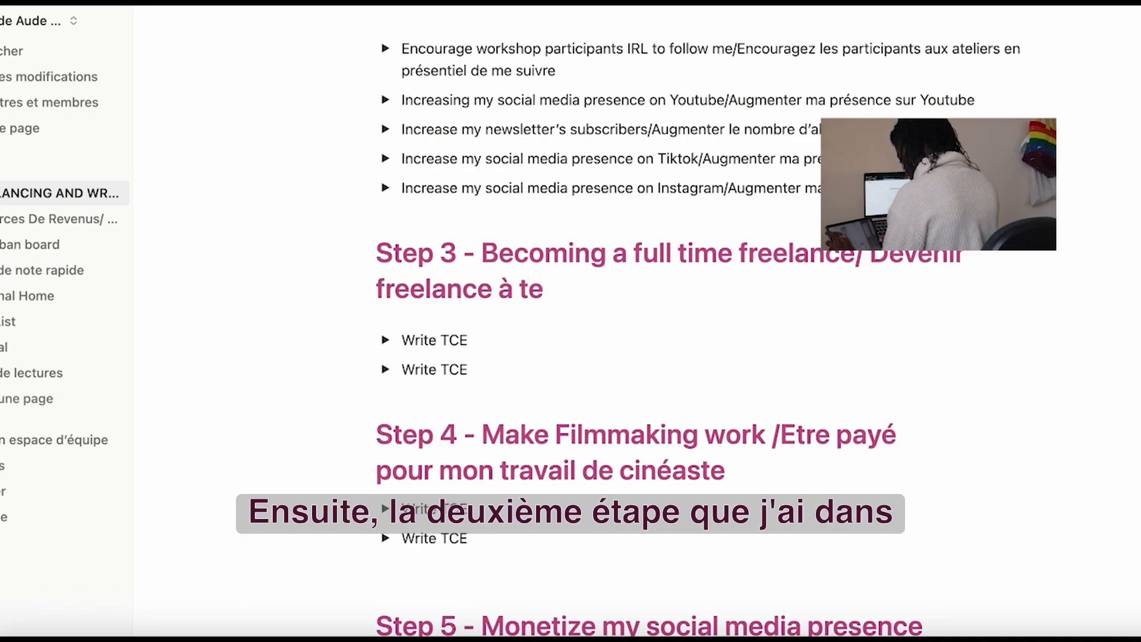
{"action": "type", "text": "mps plein"}
- Replace the first Step 3 toggle's text with "Moving in a low cost of living city/Déménager dans une ville ou le coût de la vie est bas"
{"action": "left_click_drag", "start_coordinate": [402, 340], "coordinate": [476, 338]}
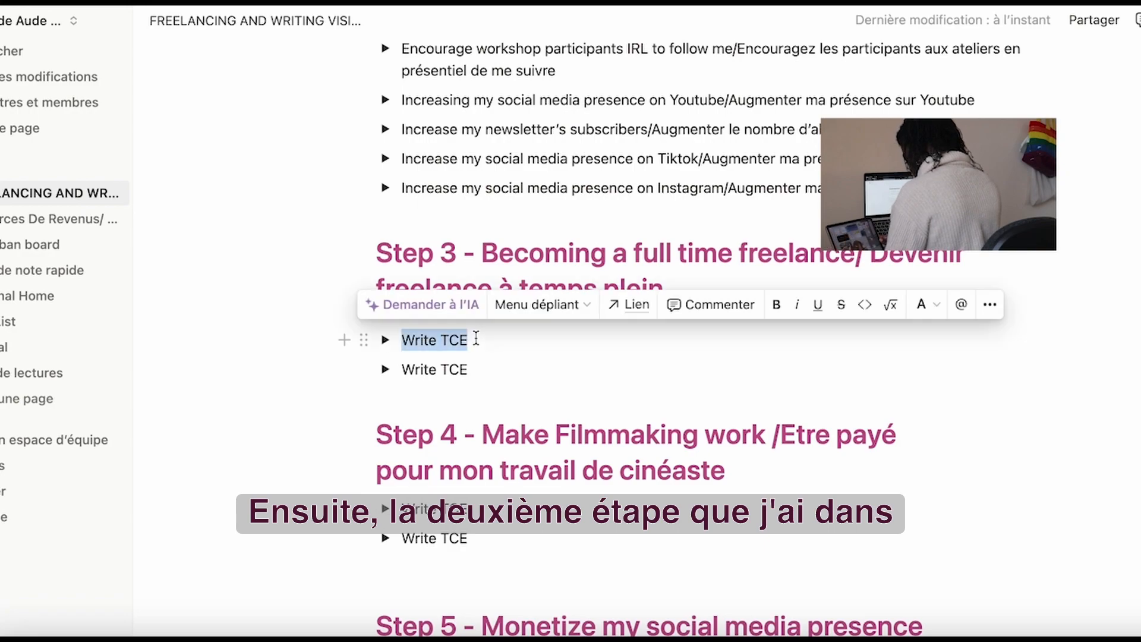
{"action": "type", "text": "Moving in a "}
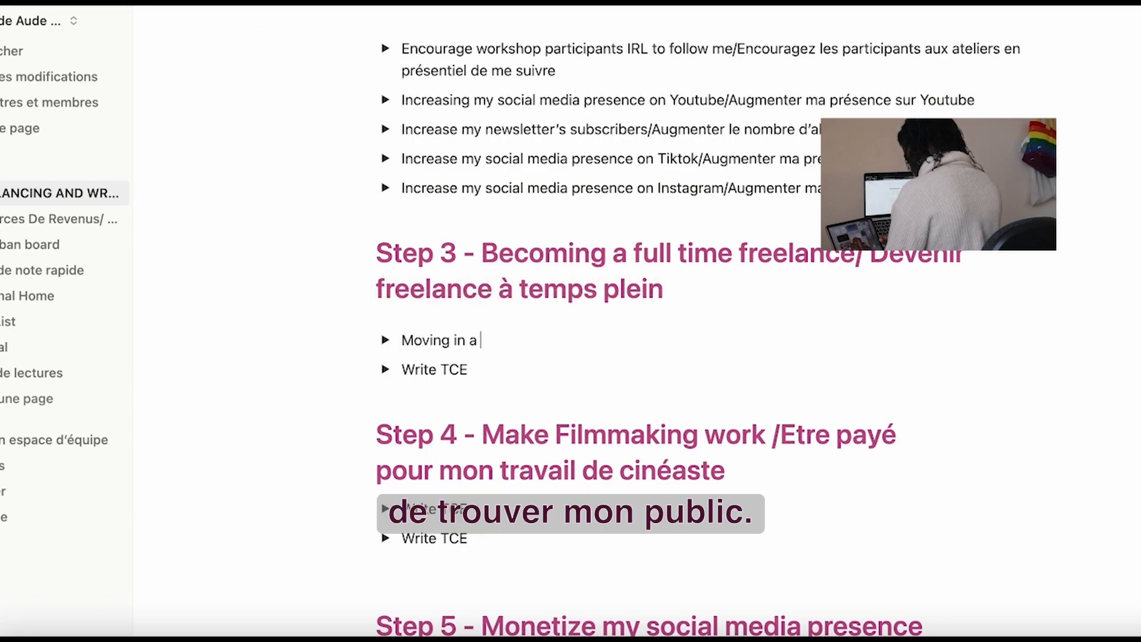
{"action": "type", "text": "low cost of living city/D"}
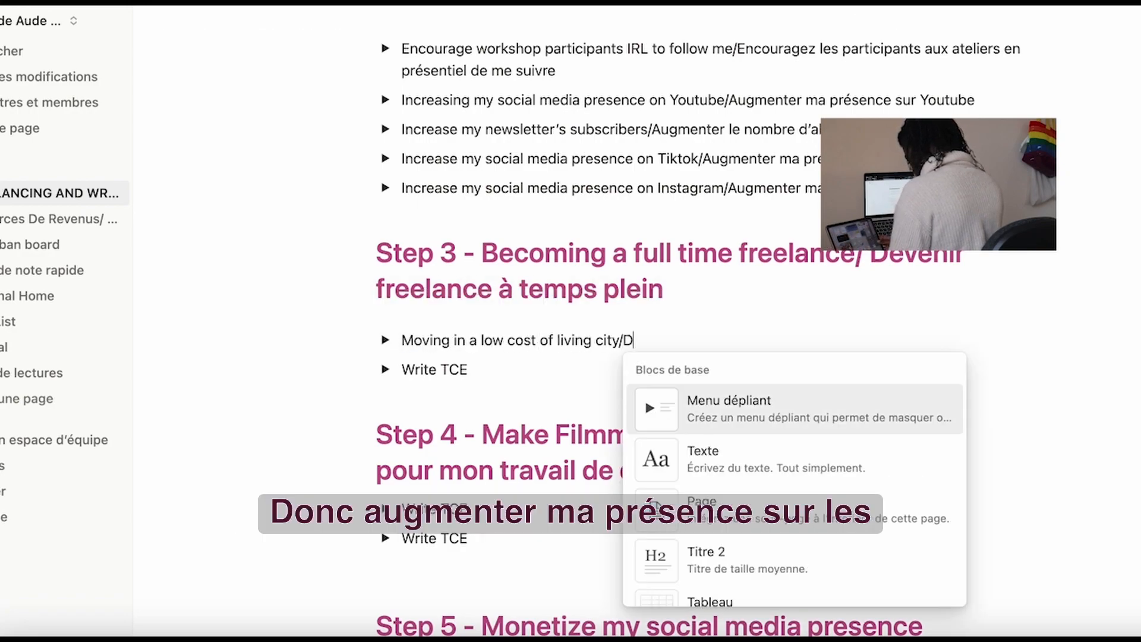
{"action": "type", "text": "éménager dans une ville ou"}
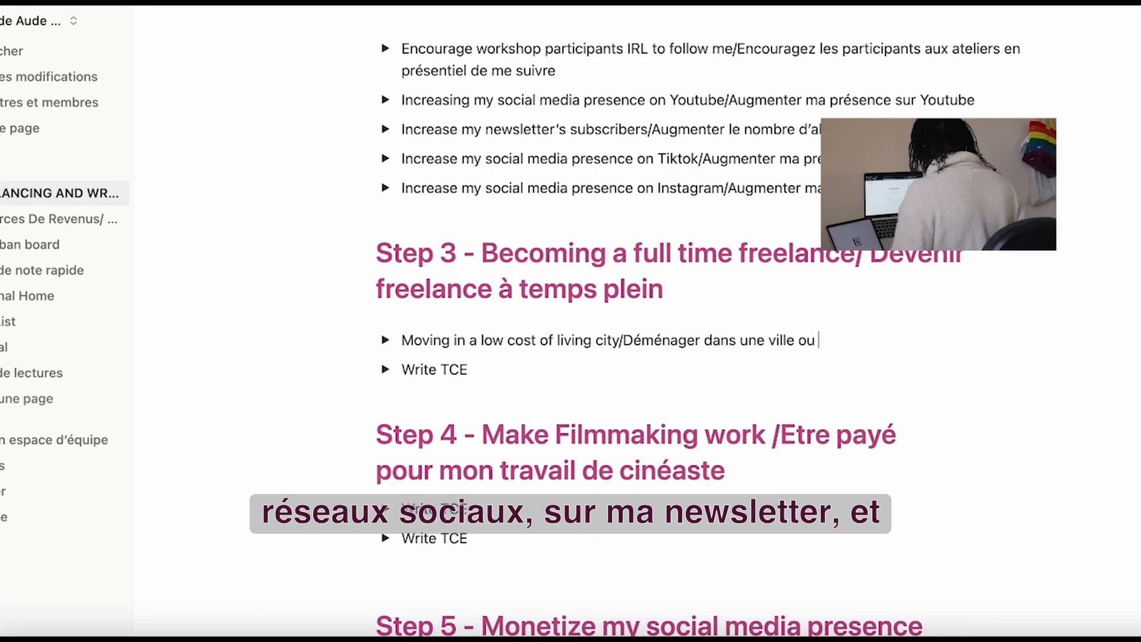
{"action": "type", "text": " le coût de la vie est bas"}
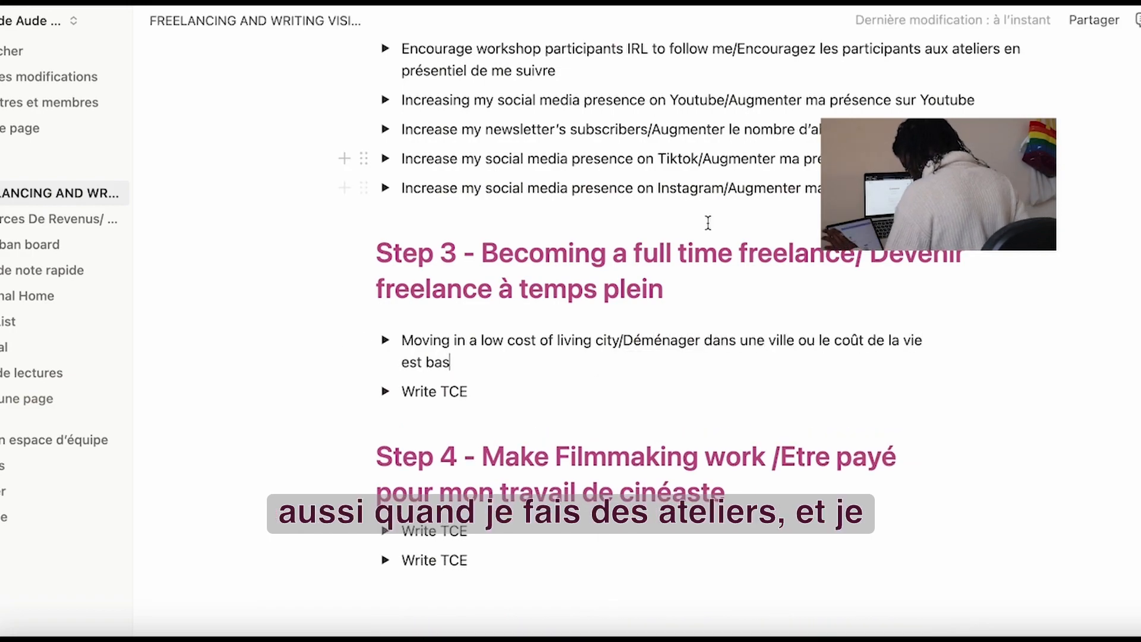
- Expand the low cost of living city toggle and fill its first task with "Trouver la ville"
{"action": "scroll", "coordinate": [677, 278], "scroll_direction": "up", "scroll_amount": 4}
{"action": "scroll", "coordinate": [678, 277], "scroll_direction": "down", "scroll_amount": 5}
{"action": "scroll", "coordinate": [678, 275], "scroll_direction": "up", "scroll_amount": 3}
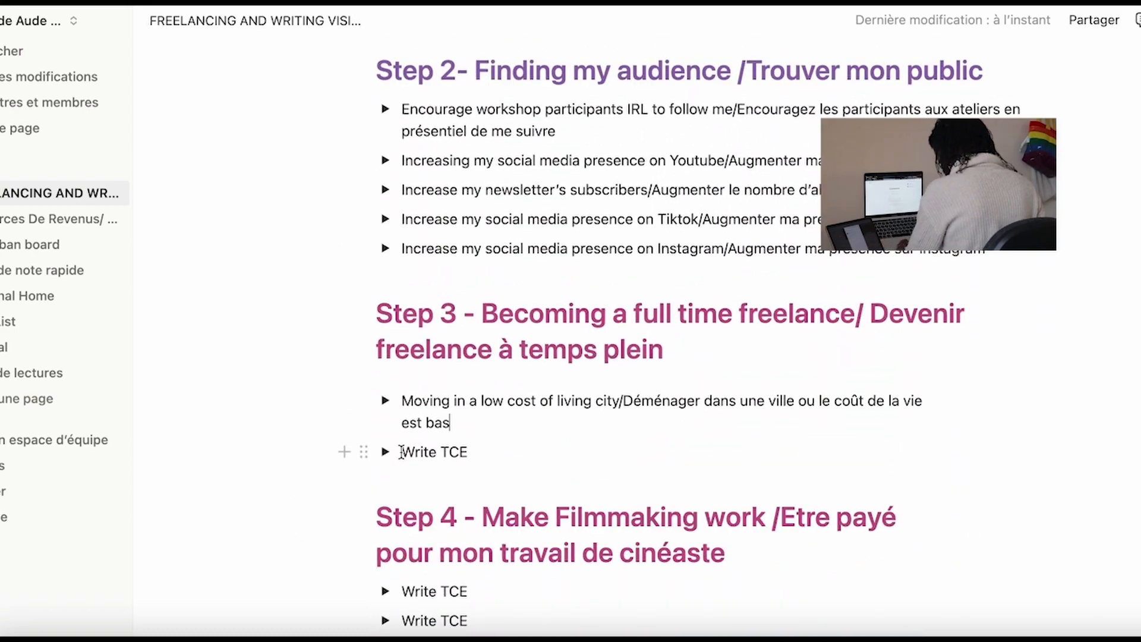
{"action": "left_click", "coordinate": [385, 401]}
{"action": "left_click", "coordinate": [439, 451]}
{"action": "key", "text": "BackSpace"}
{"action": "type", "text": "Trouver la ville"}
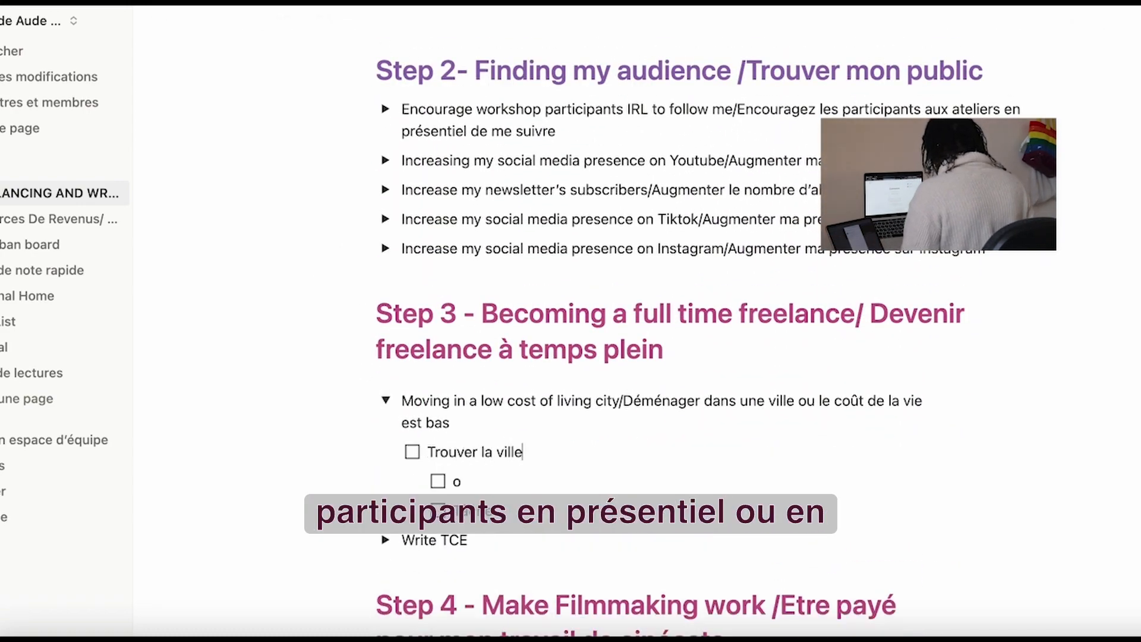
- Fill the first subtask under "Trouver la ville" with "Go on scouting trips/Visiter plusieurs villes"
{"action": "left_click", "coordinate": [462, 482]}
{"action": "key", "text": "BackSpace"}
{"action": "type", "text": "Go on scouting tr"}
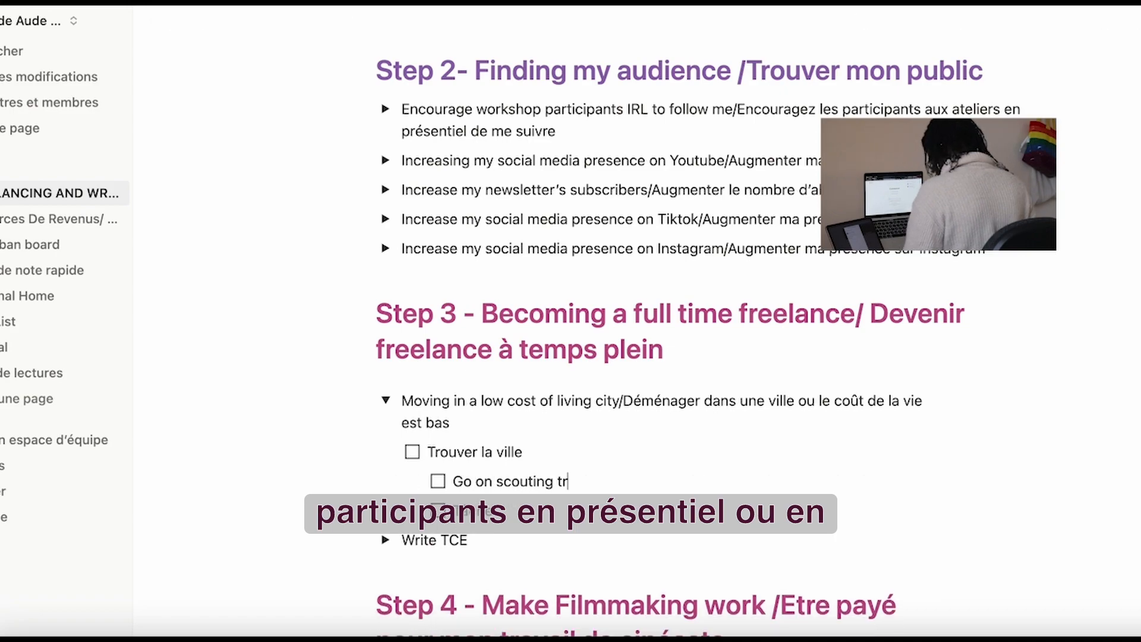
{"action": "type", "text": "ips/Visiter plusieus villes"}
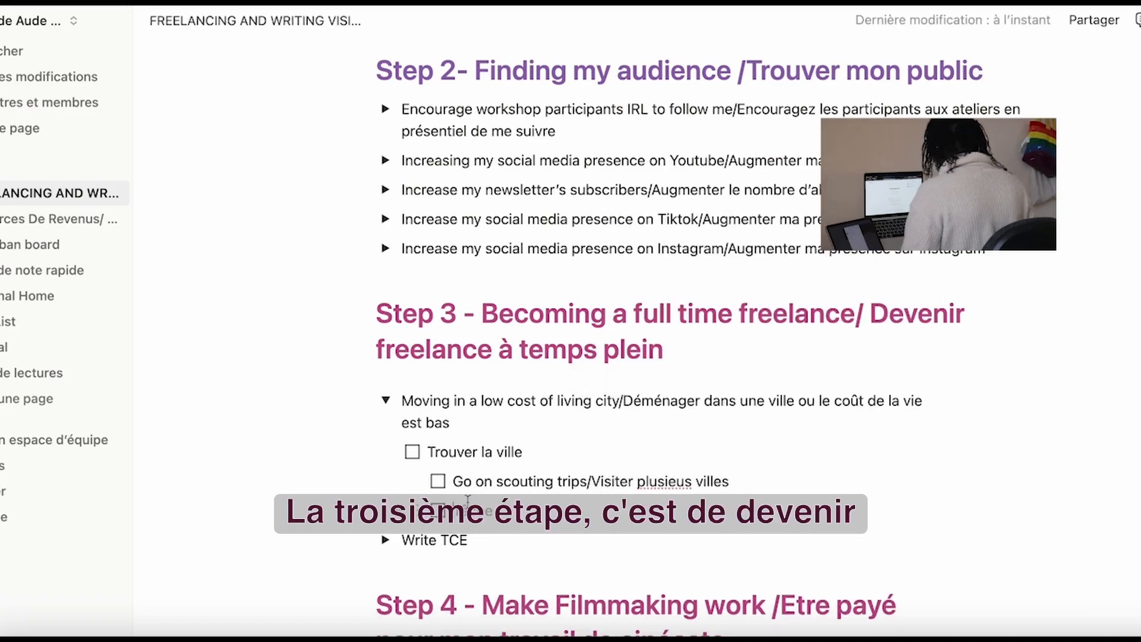
{"action": "key", "text": "Return"}
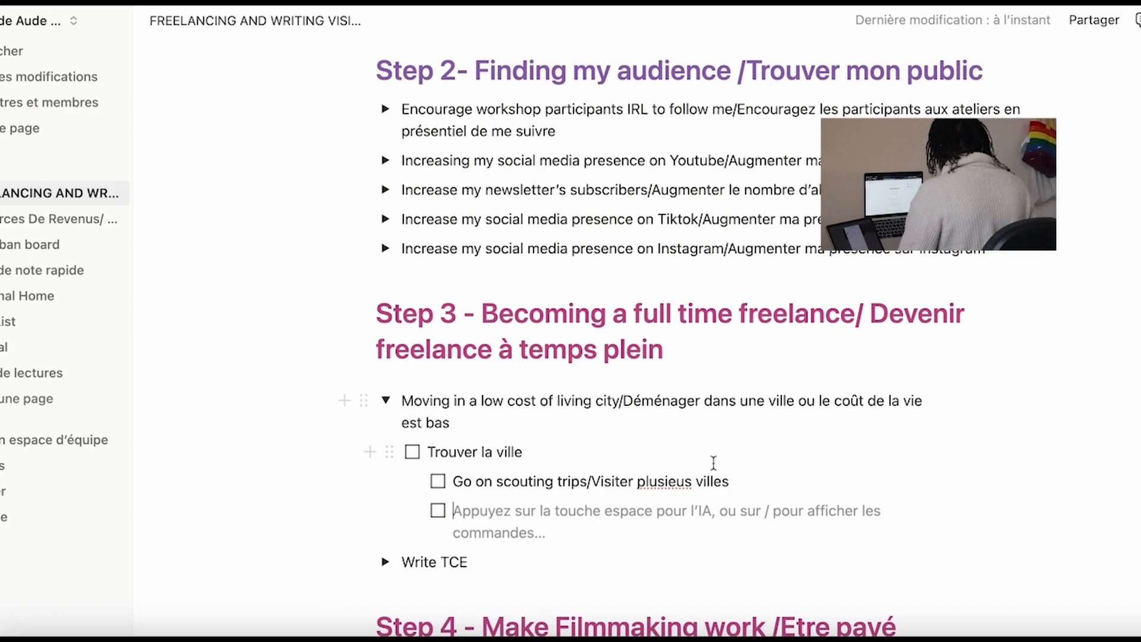
{"action": "left_click", "coordinate": [684, 481]}
{"action": "type", "text": "r"}
- Fill the second subtask with "Making a choice/Faire mon choix" and insert "Find the city/" before "Trouver la ville" in the parent task
{"action": "type", "text": "Faire mon choix"}
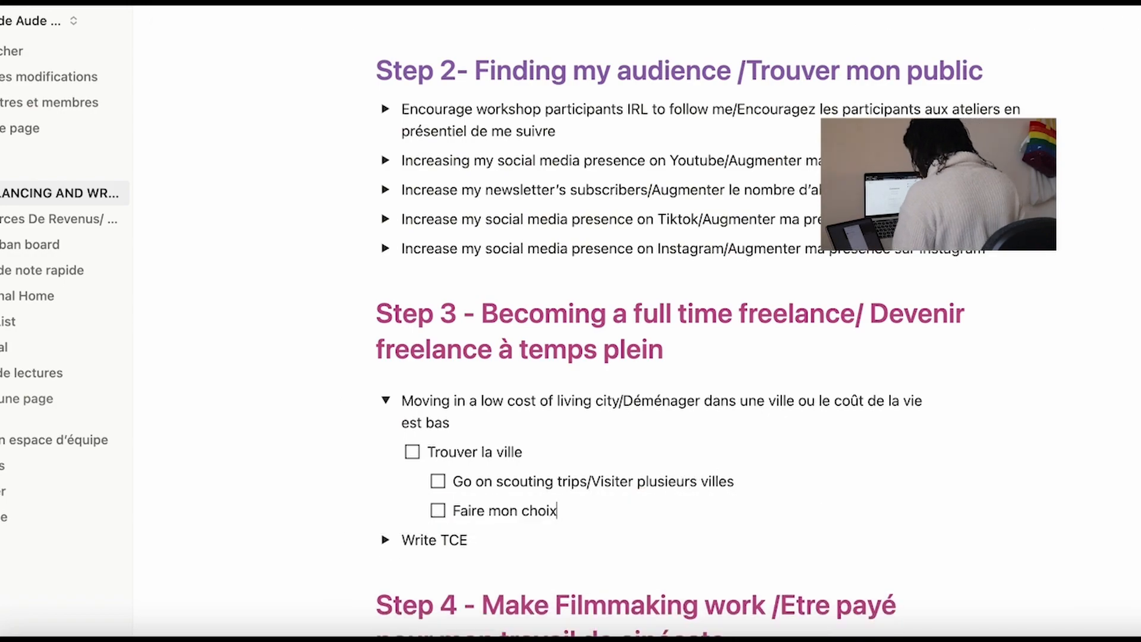
{"action": "left_click", "coordinate": [454, 510]}
{"action": "type", "text": "Making a choice/"}
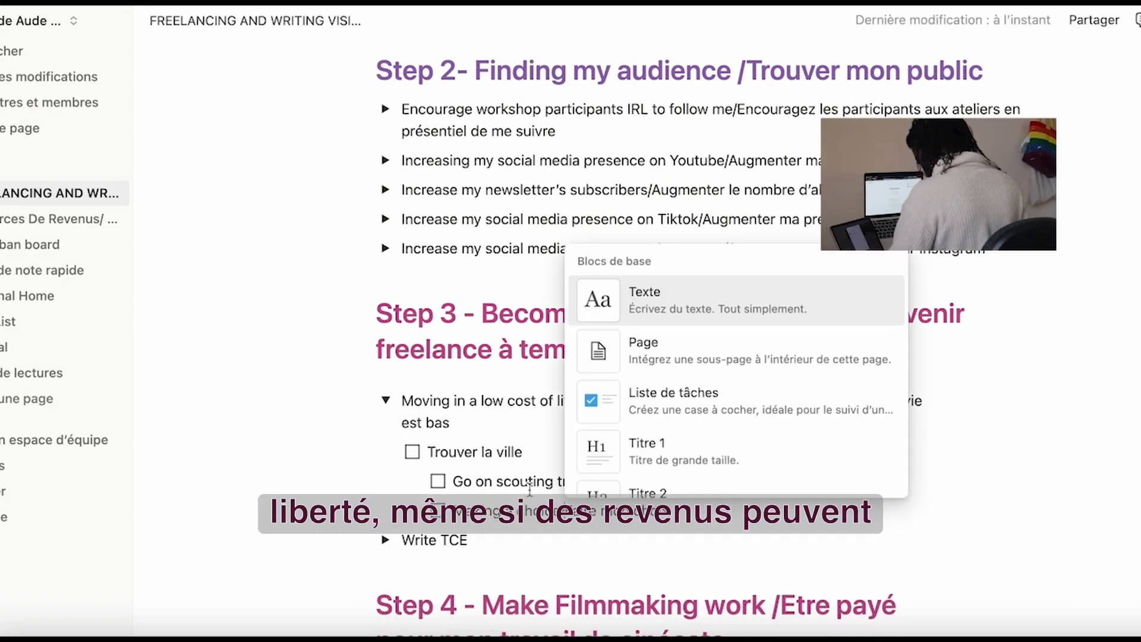
{"action": "left_click", "coordinate": [425, 456]}
{"action": "type", "text": "Find the city/"}
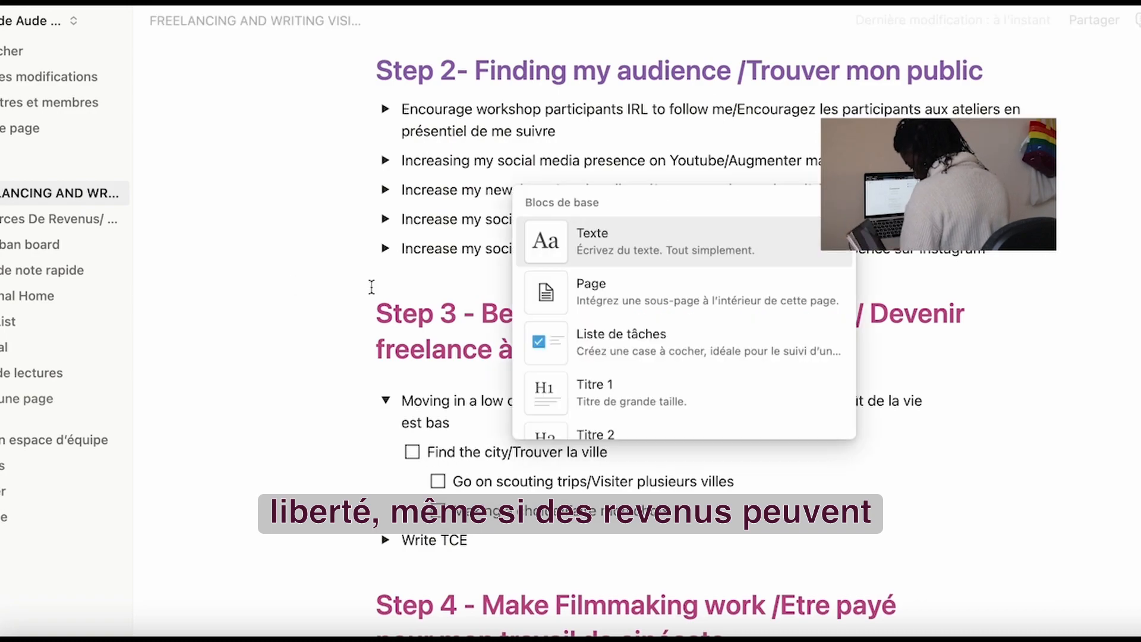
- Move the "Write TCE" toggle under Step 3 above the low cost of living city toggle and duplicate it
{"action": "left_click_drag", "start_coordinate": [364, 541], "coordinate": [467, 401]}
{"action": "left_click", "coordinate": [356, 407]}
{"action": "left_click", "coordinate": [216, 319]}
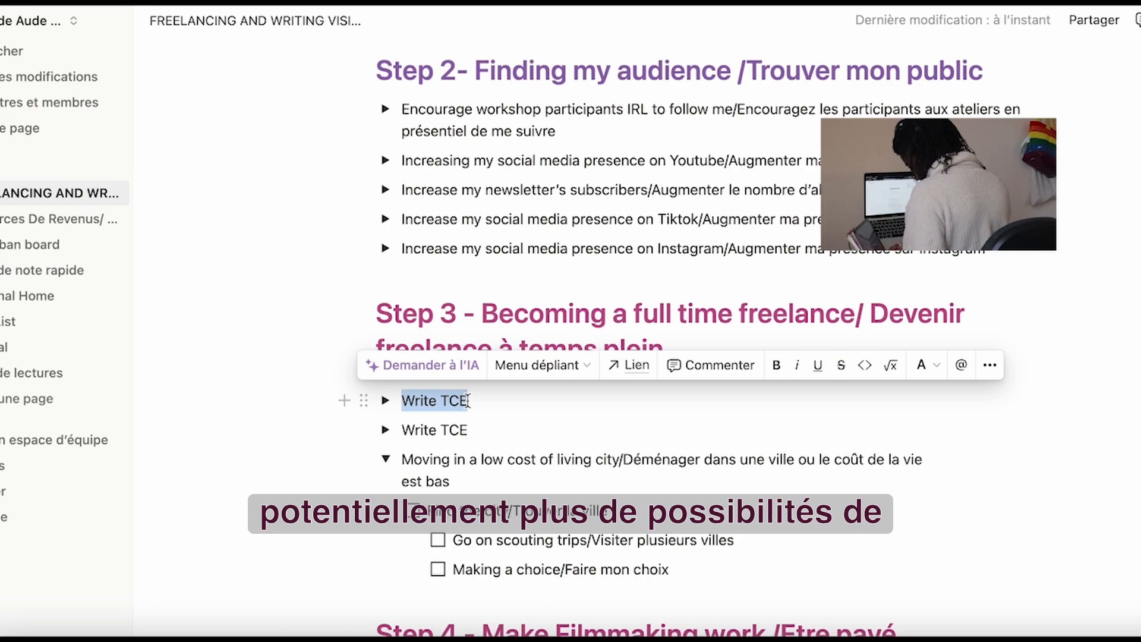
- Replace the first "Write TCE" under Step 3 with "Finding three regular clients for my workshops/Trouver 3 clients réguliers pour mes ateliers"
{"action": "type", "text": "Finding"}
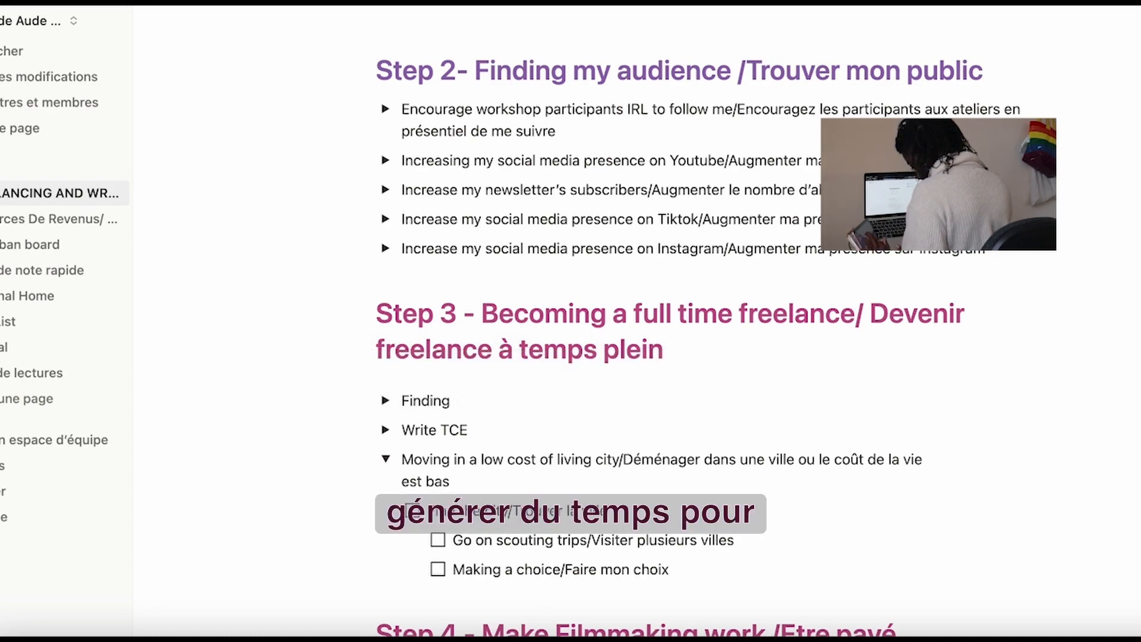
{"action": "type", "text": " o three regular clients for my wor"}
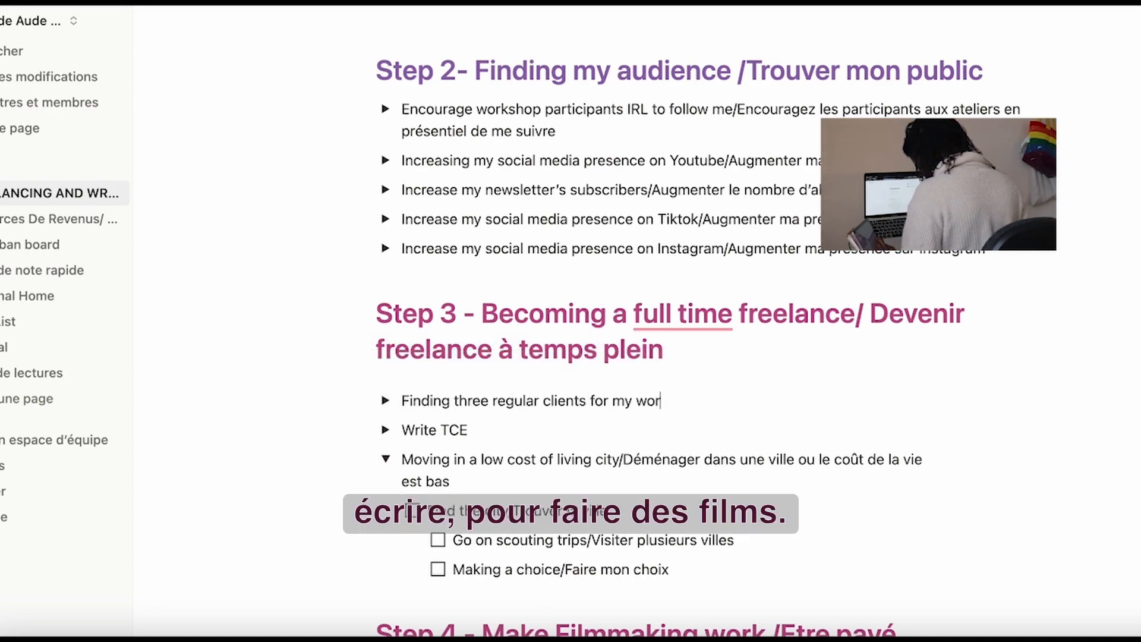
{"action": "type", "text": "kshops/Trouver 3 clie"}
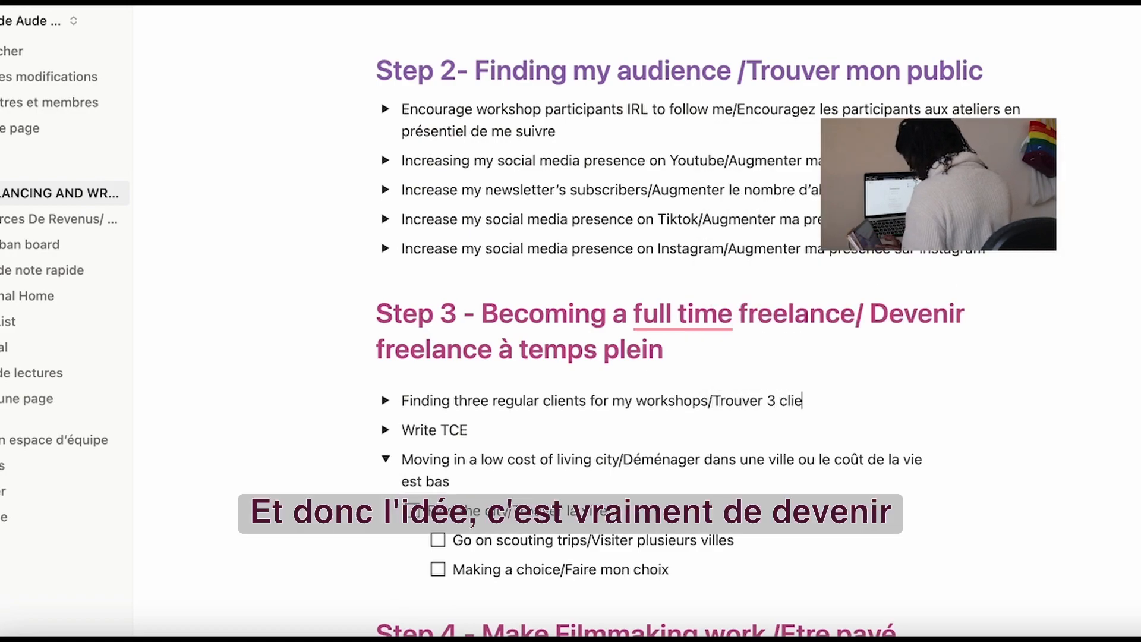
{"action": "type", "text": "mes ateliers"}
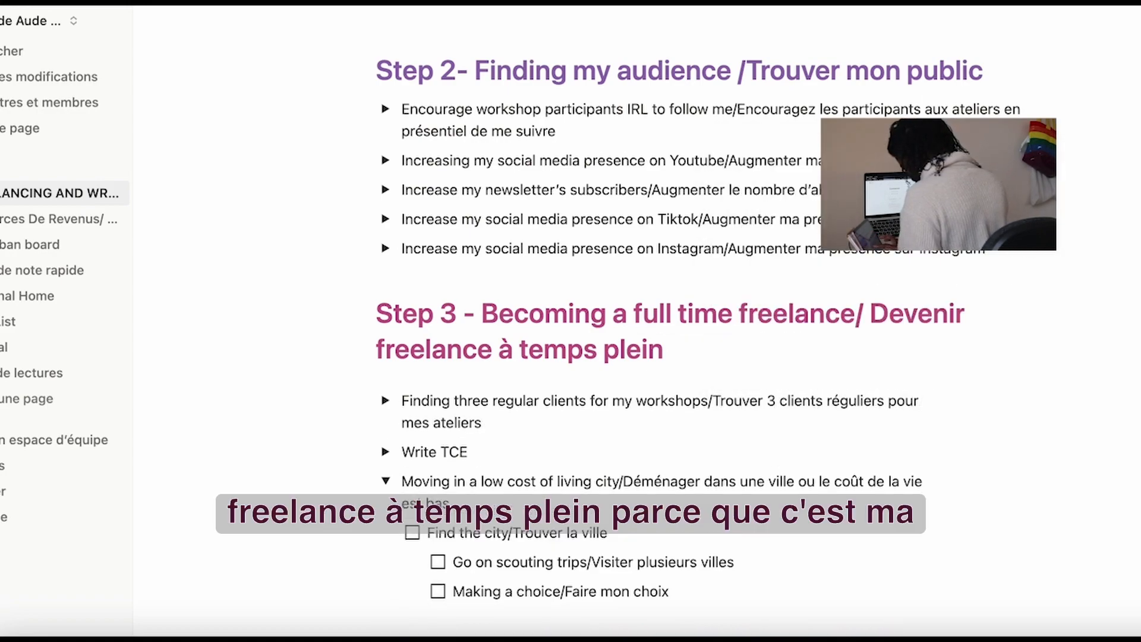
- Expand the three regular clients toggle and fill its first task with "Marketing sur Linkedin"
{"action": "left_click", "coordinate": [386, 401]}
{"action": "left_click", "coordinate": [450, 453]}
{"action": "key", "text": "BackSpace"}
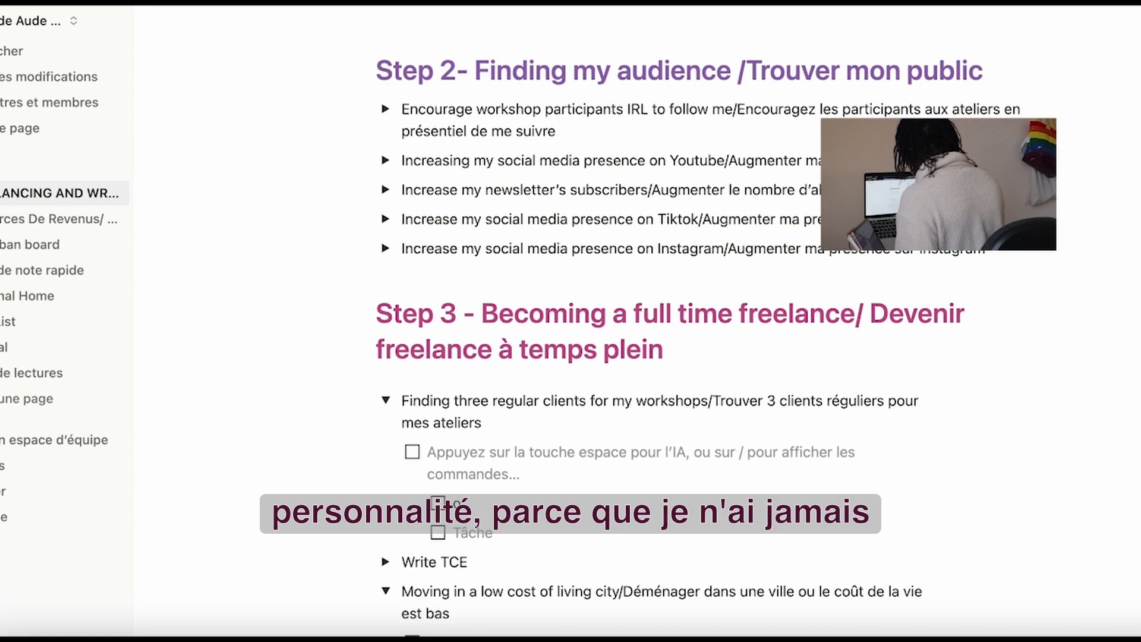
{"action": "type", "text": "Marketing sur Linkedin"}
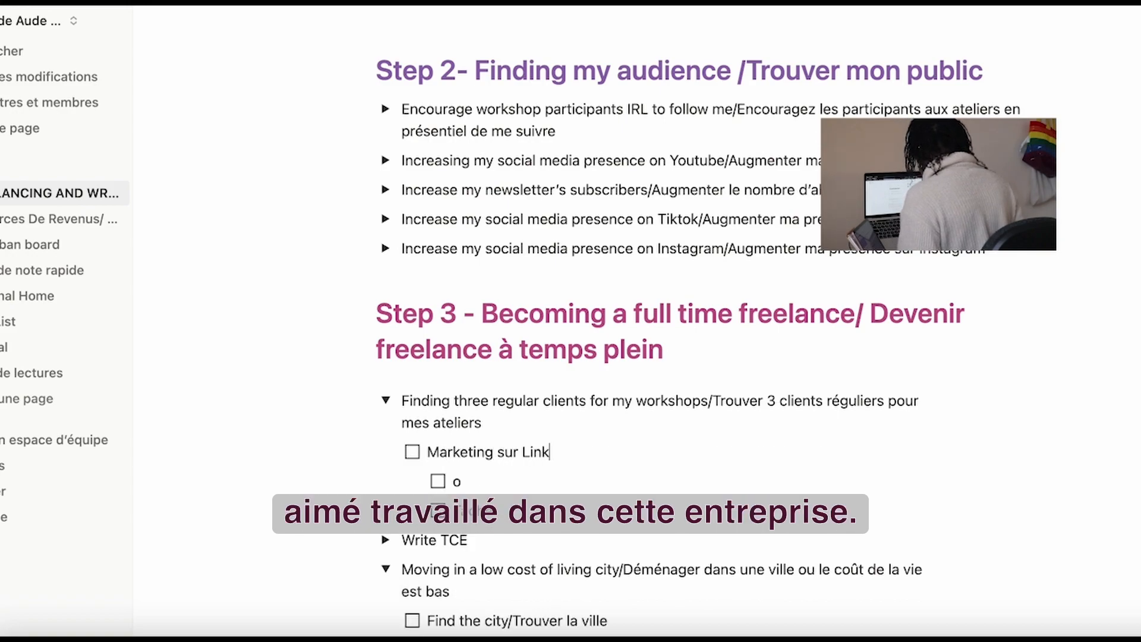
- Fill the first subtask under the Linkedin marketing task with "Contacter employées par organisation"
{"action": "left_click", "coordinate": [472, 479]}
{"action": "key", "text": "BackSpace"}
{"action": "type", "text": "Contactez"}
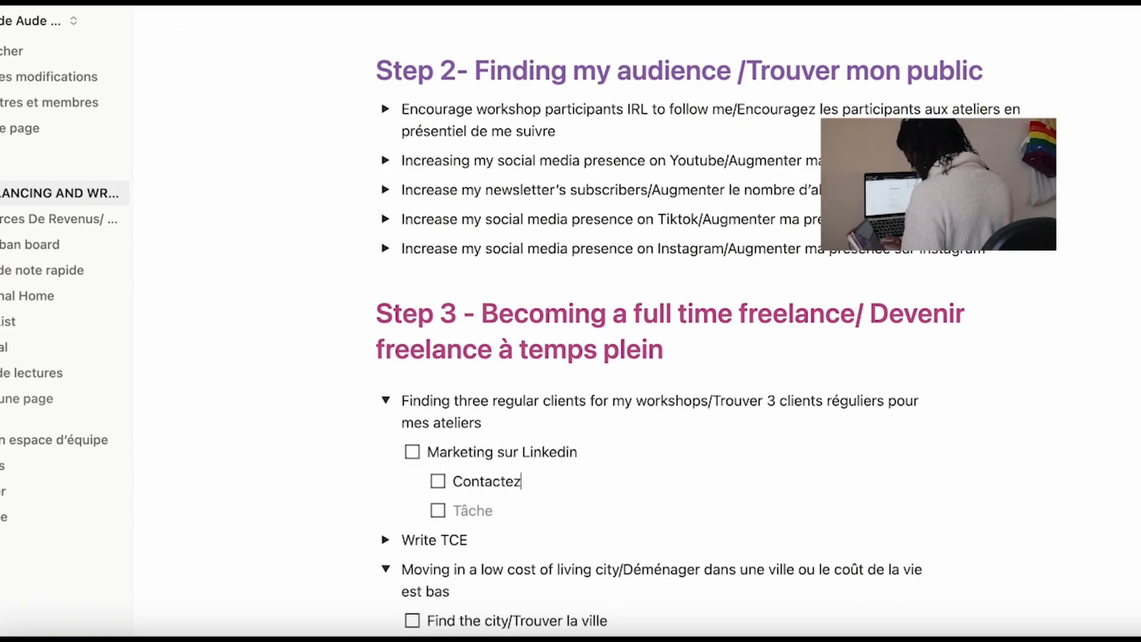
{"action": "key", "text": "BackSpace"}
{"action": "type", "text": "r employées par com"}
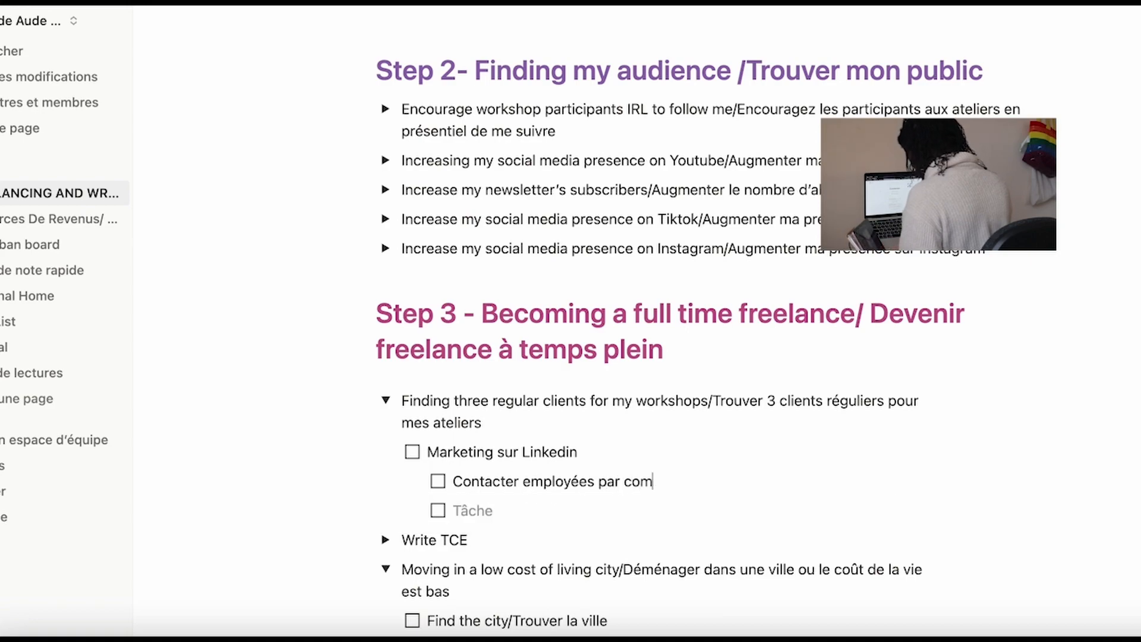
{"action": "key", "text": "BackSpace"}
{"action": "key", "text": "BackSpace"}
{"action": "key", "text": "BackSpace"}
{"action": "type", "text": "organisation"}
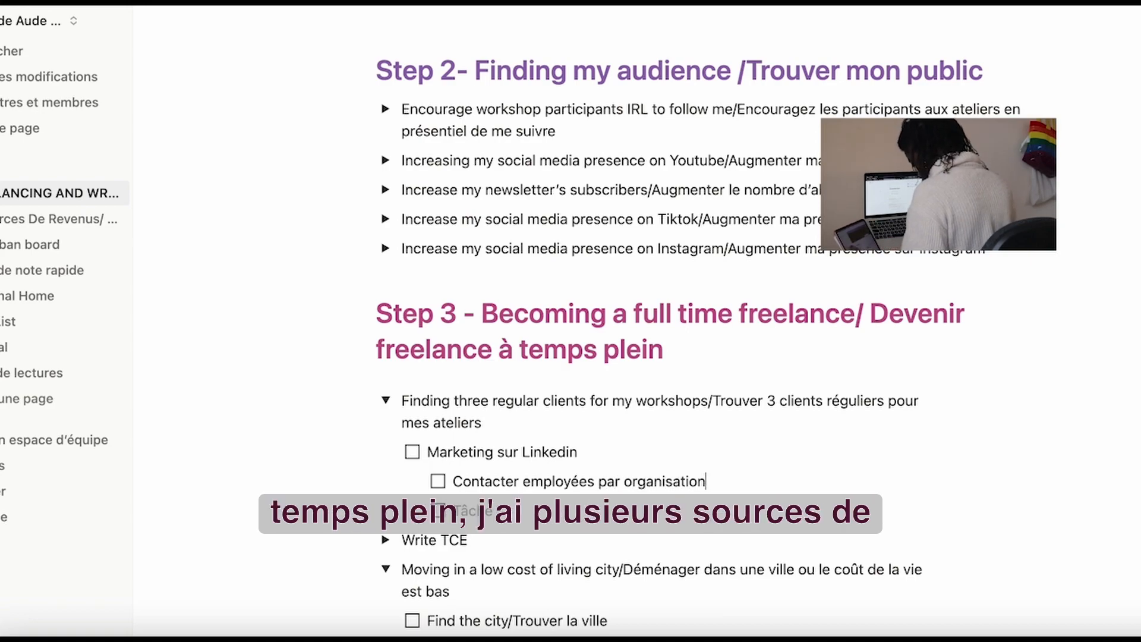
- Insert "Linkedin marketing/" before "Marketing sur Linkedin" and delete the empty second subtask below it
{"action": "left_click", "coordinate": [427, 452]}
{"action": "type", "text": "Linkedin marketing/"}
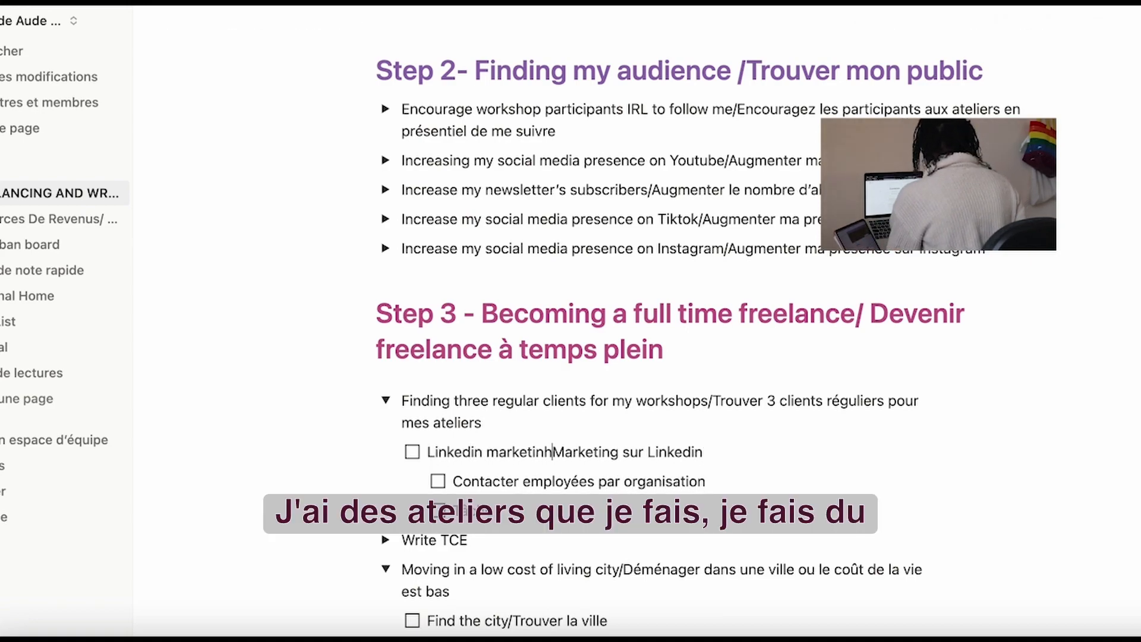
{"action": "key", "text": "Escape"}
{"action": "type", "text": "e"}
{"action": "key", "text": "BackSpace"}
{"action": "key", "text": "BackSpace"}
{"action": "key", "text": "BackSpace"}
{"action": "key", "text": "BackSpace"}
{"action": "key", "text": "BackSpace"}
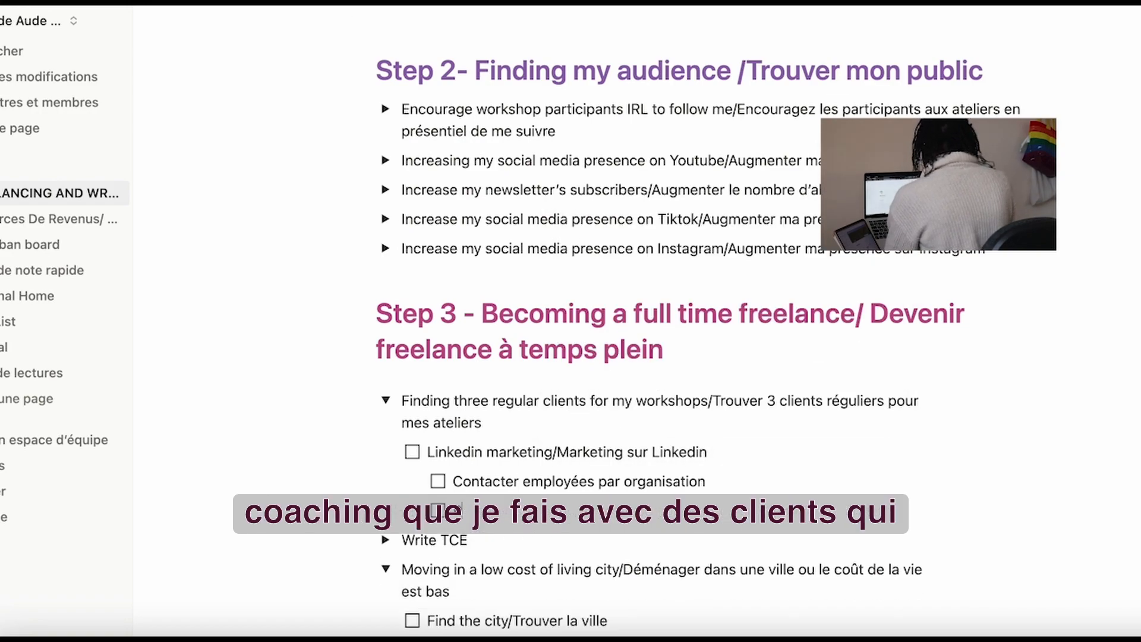
{"action": "key", "text": "BackSpace"}
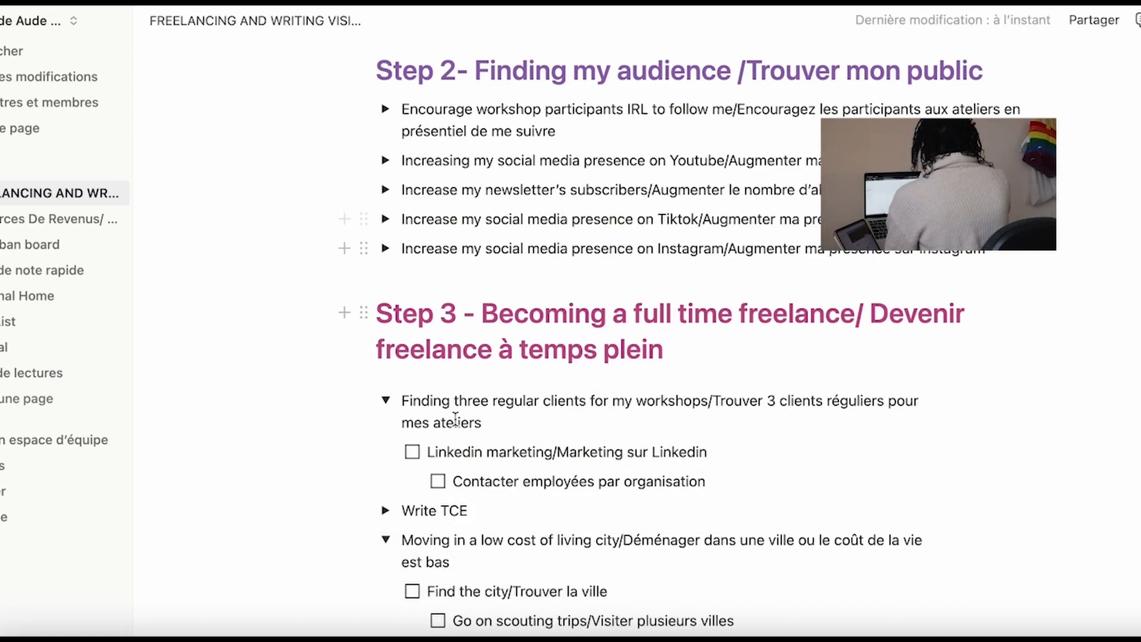
- Duplicate the three regular clients toggle and change "three regular" to "one monthly" in the copy's English text
{"action": "left_click", "coordinate": [385, 400]}
{"action": "left_click", "coordinate": [364, 401]}
{"action": "left_click", "coordinate": [172, 323]}
{"action": "left_click_drag", "start_coordinate": [454, 452], "coordinate": [541, 453]}
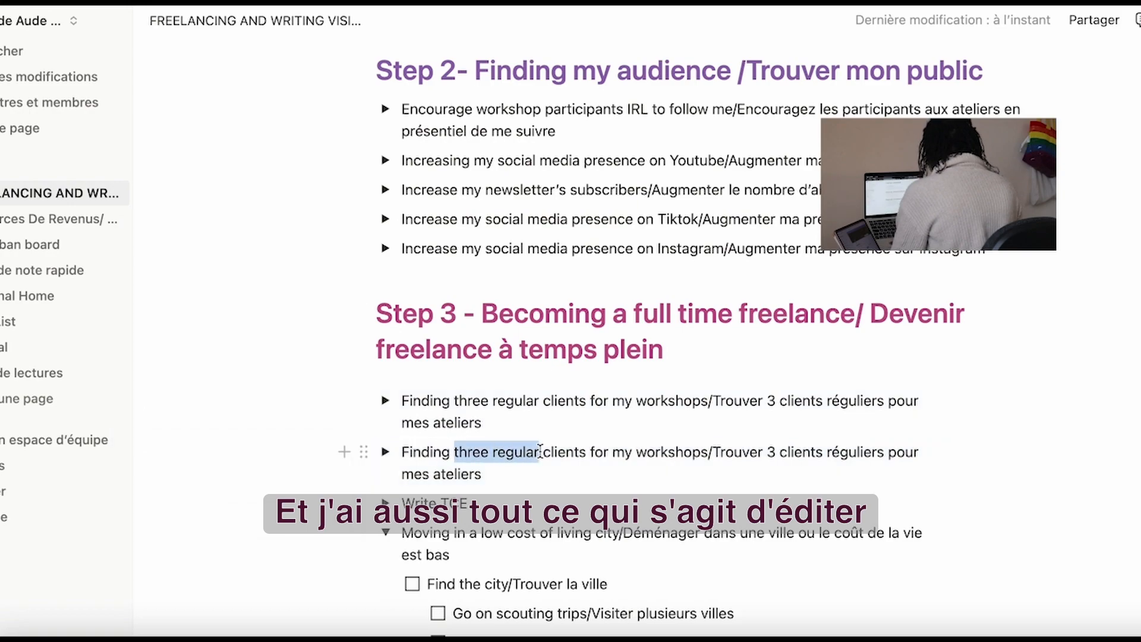
{"action": "type", "text": "one monthly"}
{"action": "key", "text": "BackSpace"}
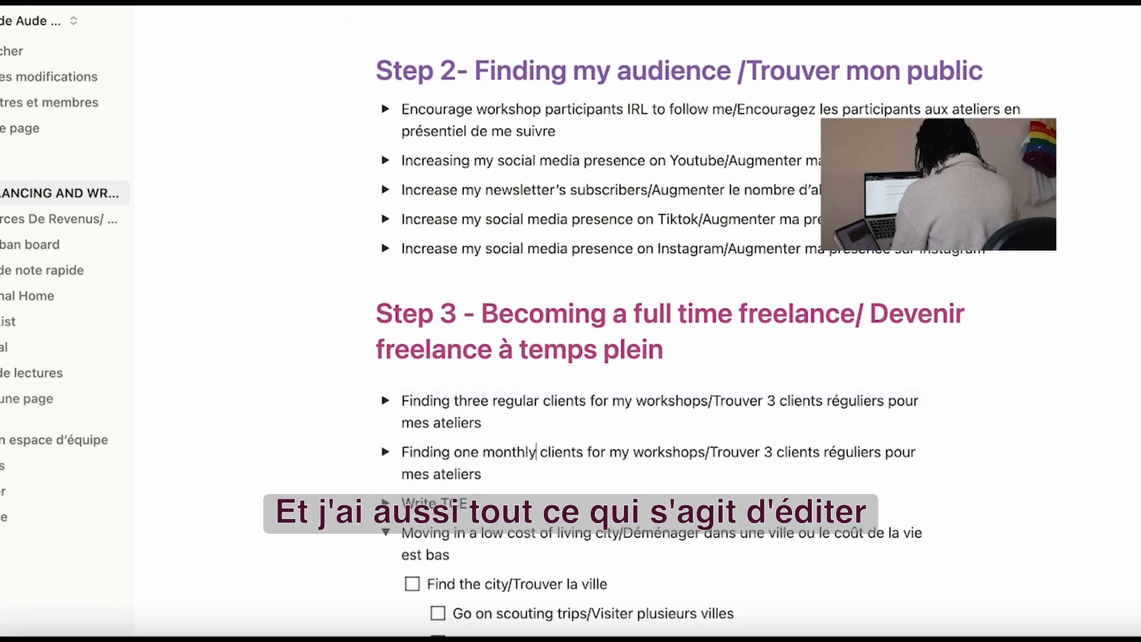
- Change the French part of the duplicated toggle to "Trouver 1 client par mois pour mes ateliers"
{"action": "double_click", "coordinate": [771, 452]}
{"action": "type", "text": "1"}
{"action": "left_click", "coordinate": [817, 451]}
{"action": "key", "text": "BackSpace"}
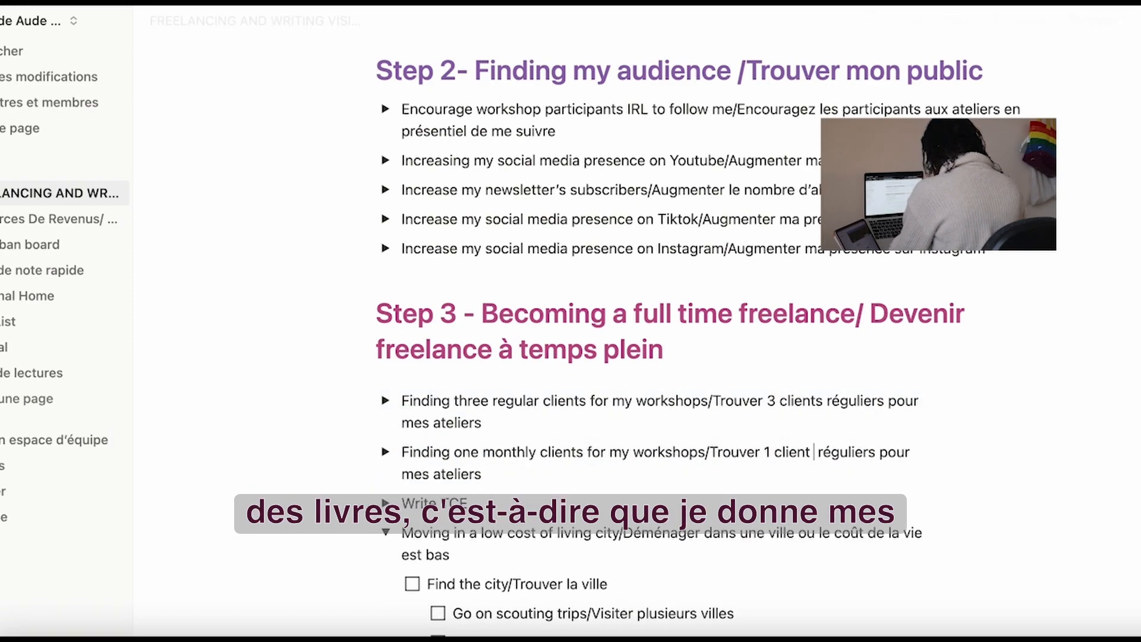
{"action": "type", "text": "par mois"}
{"action": "left_click_drag", "start_coordinate": [876, 454], "coordinate": [931, 454]}
{"action": "key", "text": "BackSpace"}
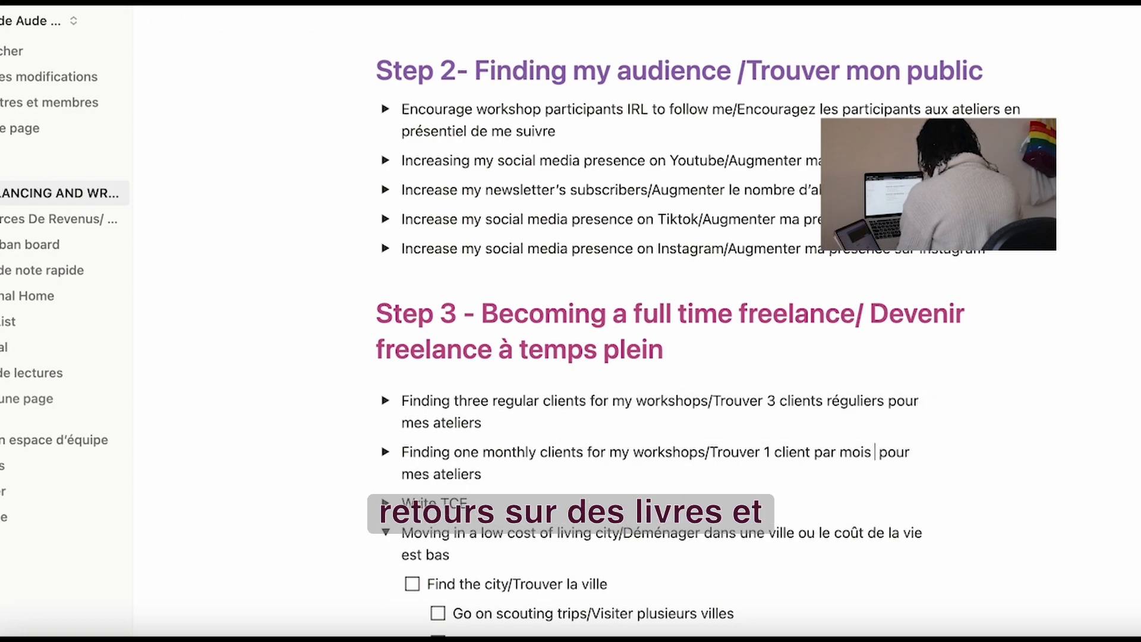
- Expand the one monthly client toggle and replace its first task with "Relancer anciens contacts"
{"action": "left_click", "coordinate": [385, 452]}
{"action": "left_click_drag", "start_coordinate": [428, 504], "coordinate": [701, 496]}
{"action": "type", "text": "Re"}
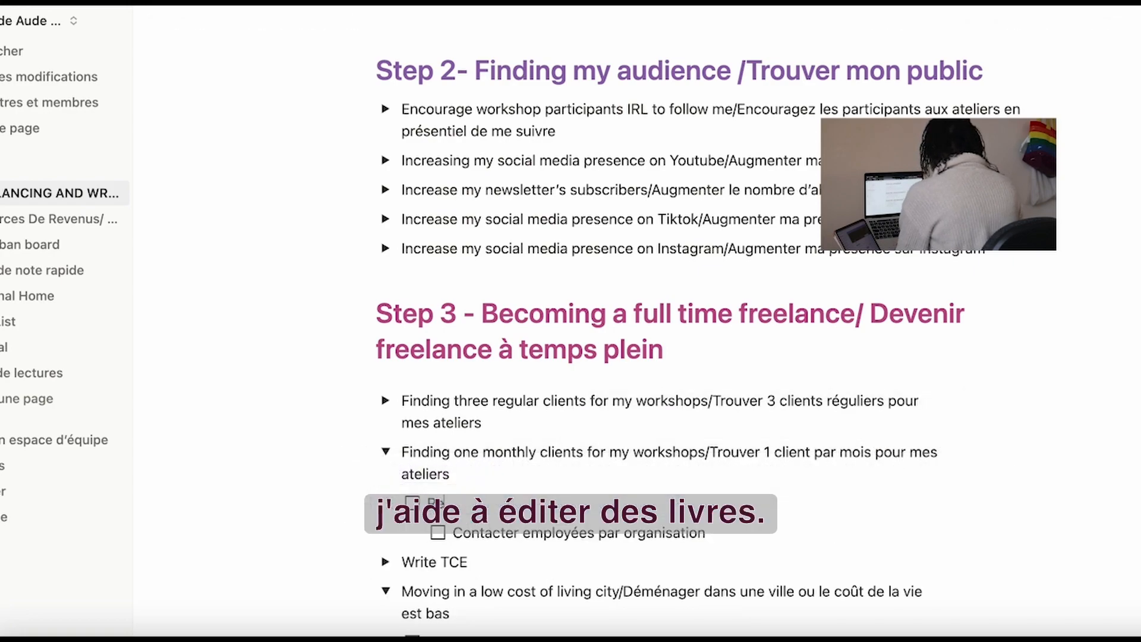
{"action": "type", "text": "lancer anciens contacts"}
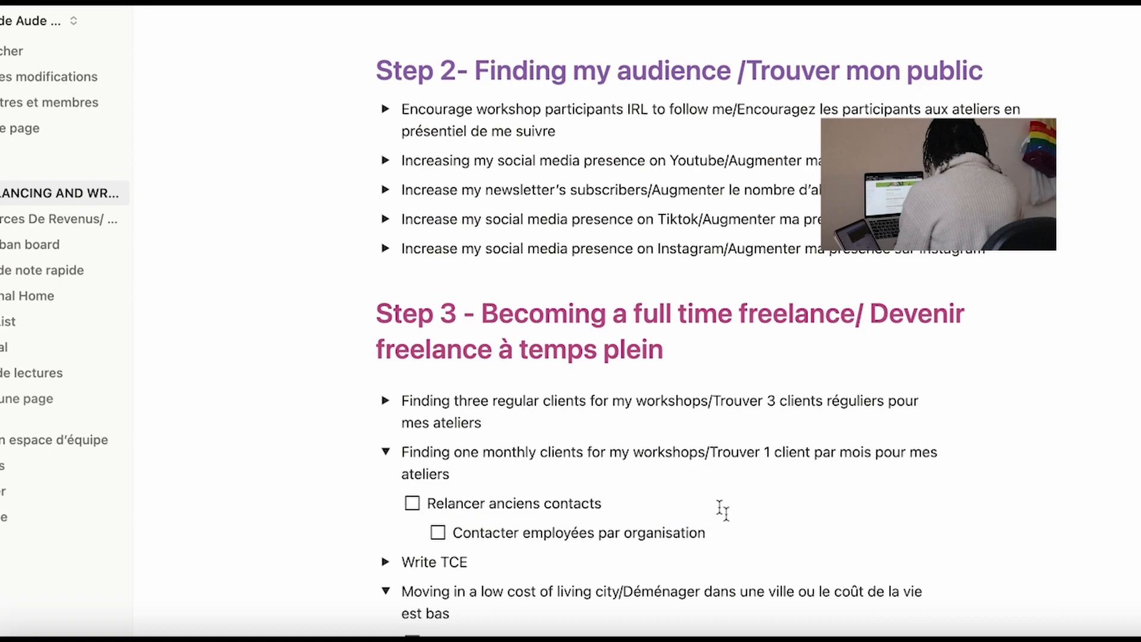
- Replace the subtask under "Relancer anciens contacts" with "Make a list/Faire une liste"
{"action": "left_click_drag", "start_coordinate": [455, 534], "coordinate": [709, 535]}
{"action": "type", "text": "Faire"}
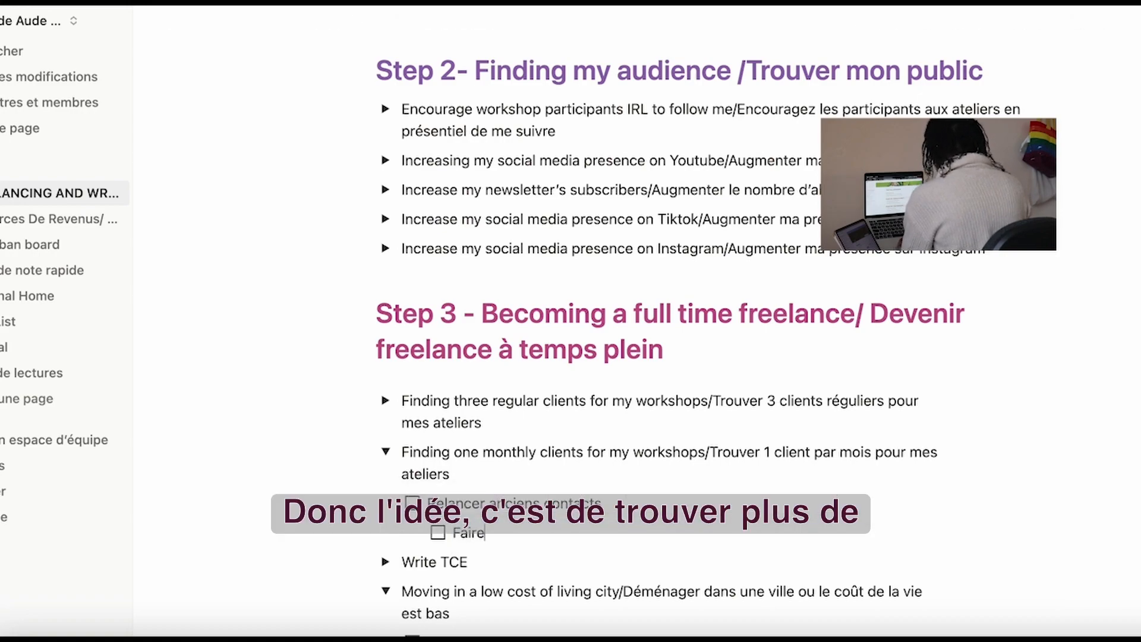
{"action": "type", "text": " une liste"}
{"action": "key", "text": "super+Left"}
{"action": "type", "text": "Make a list/"}
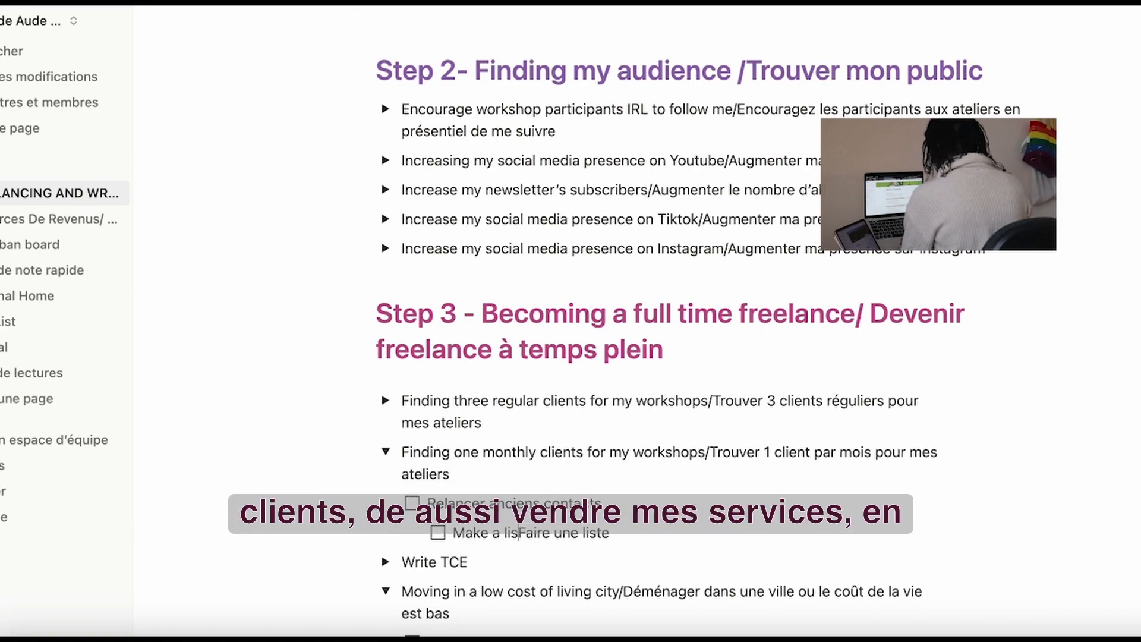
- Add a subtask "Envoyer l'email" below "Make a list/Faire une liste"
{"action": "left_click", "coordinate": [663, 535]}
{"action": "key", "text": "Return"}
{"action": "type", "text": "Envoyer l'"}
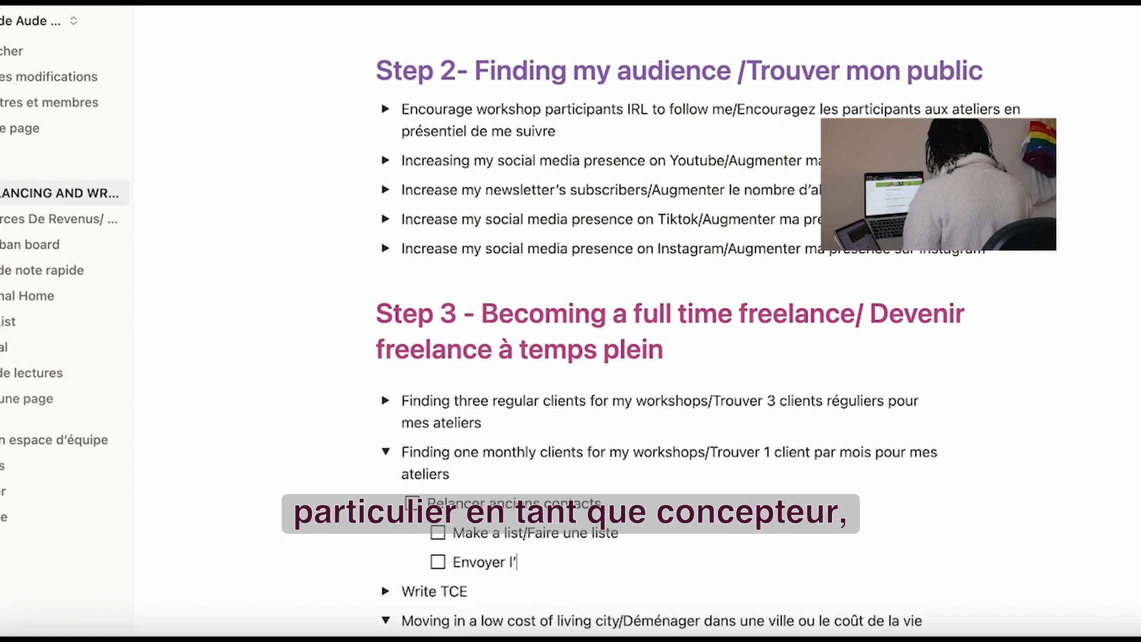
- Expand the three regular clients toggle, prefix its subtask with "Contact employees by organisation/" and correct "employées" to "employés"
{"action": "left_click", "coordinate": [385, 401]}
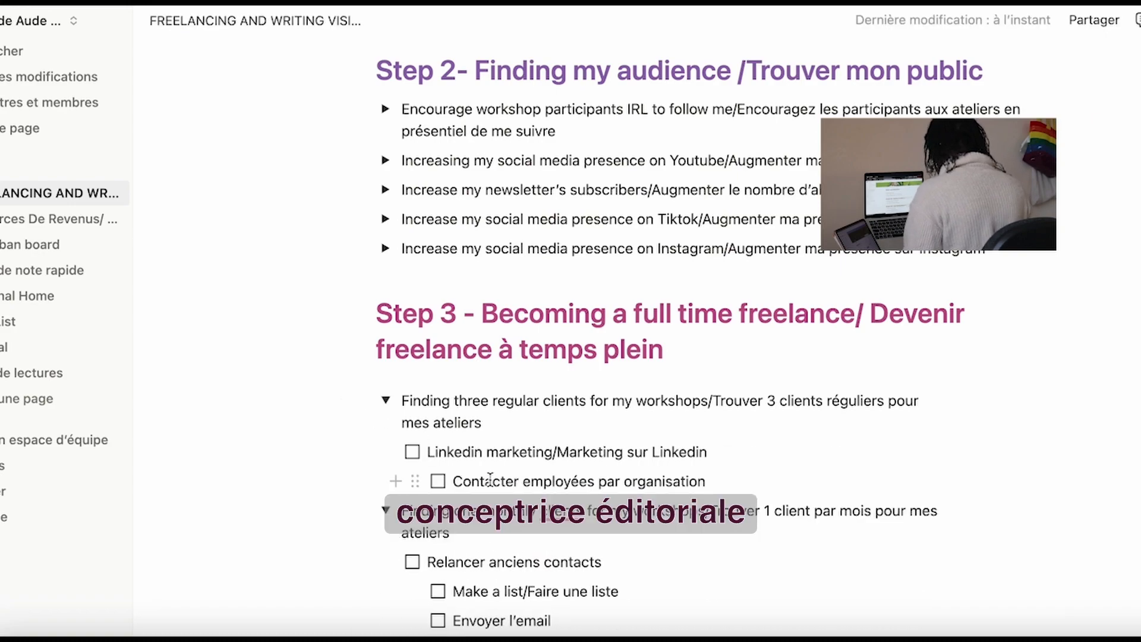
{"action": "left_click", "coordinate": [454, 481]}
{"action": "type", "text": "Contact employees by organisat"}
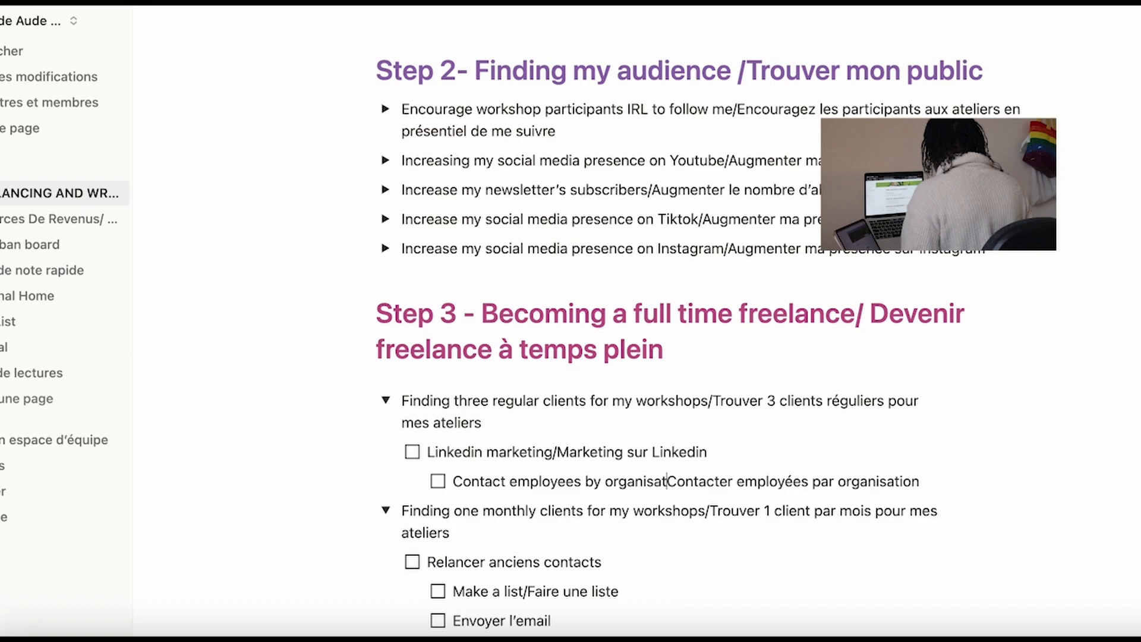
{"action": "type", "text": "ion/"}
{"action": "left_click", "coordinate": [828, 482]}
{"action": "key", "text": "BackSpace"}
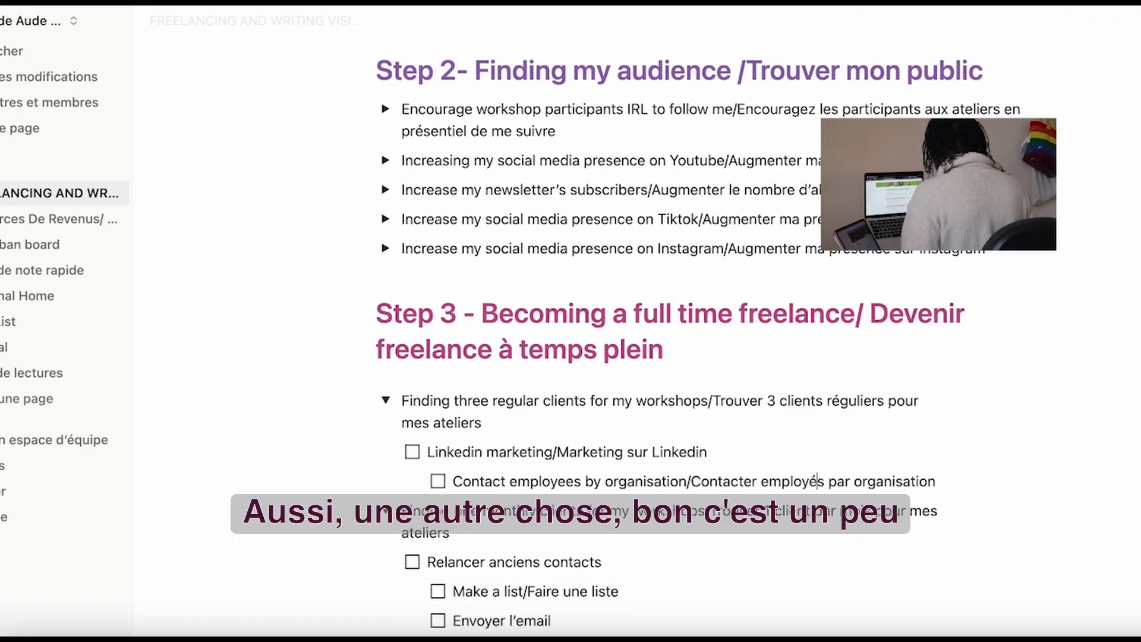
- Change the email subtask to "Envoyer les emails" and collapse both workshop client toggles
{"action": "scroll", "coordinate": [451, 441], "scroll_direction": "down", "scroll_amount": 4}
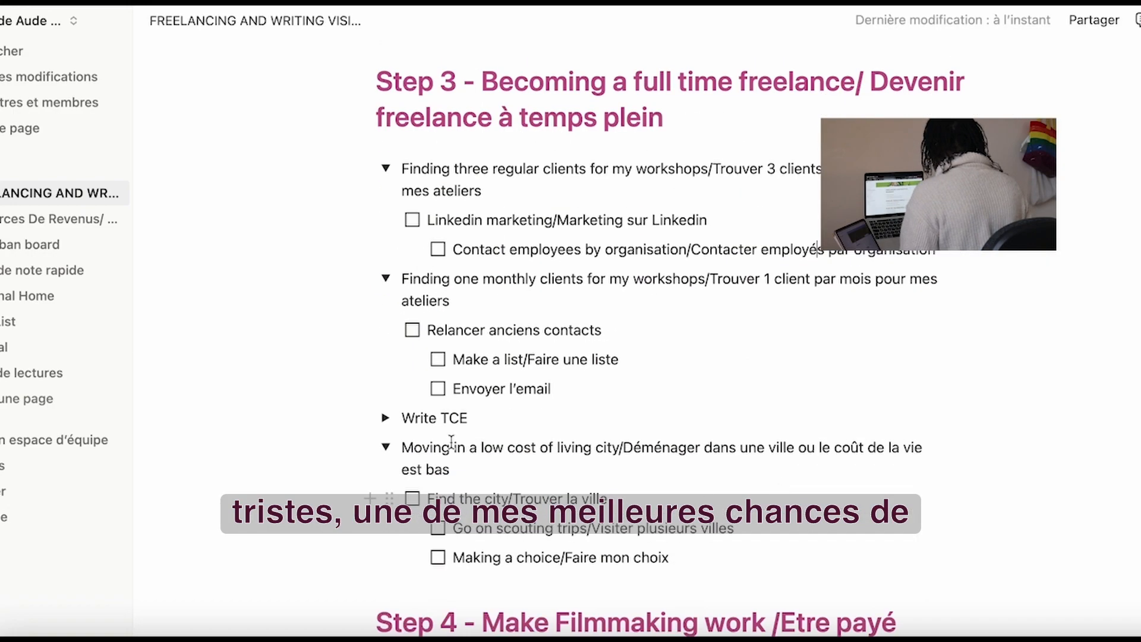
{"action": "type", "text": "es"}
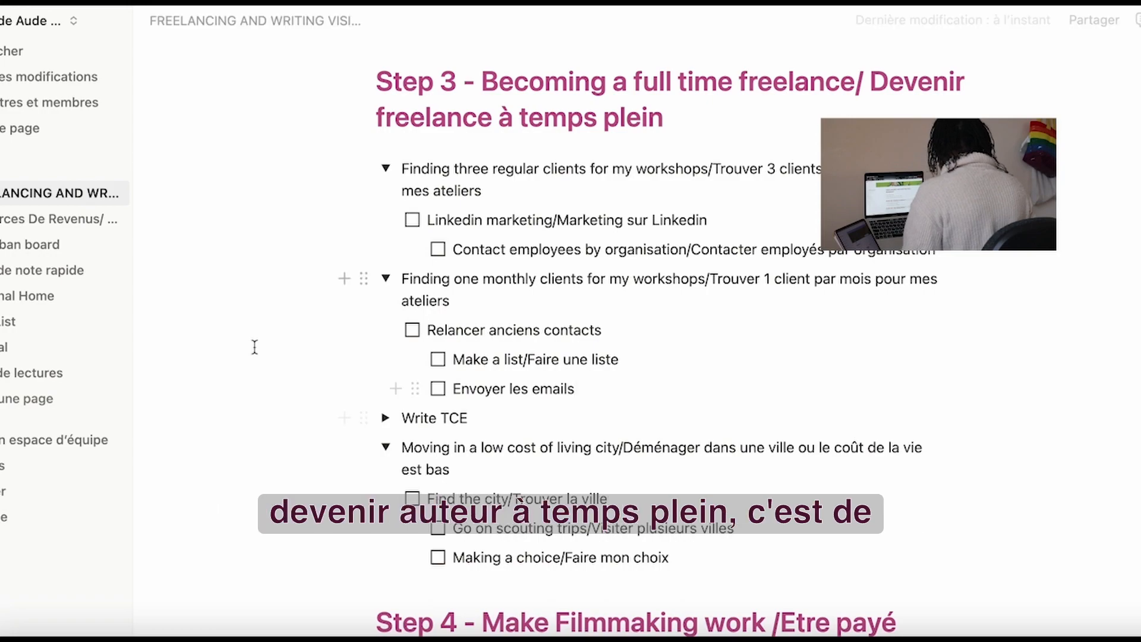
{"action": "left_click", "coordinate": [386, 279]}
{"action": "left_click", "coordinate": [385, 168]}
- Replace the remaining "Write TCE" under Step 3 with "Finding 3 coaching clients a month/Avoir 3 clients que je coache par mois"
{"action": "triple_click", "coordinate": [405, 267]}
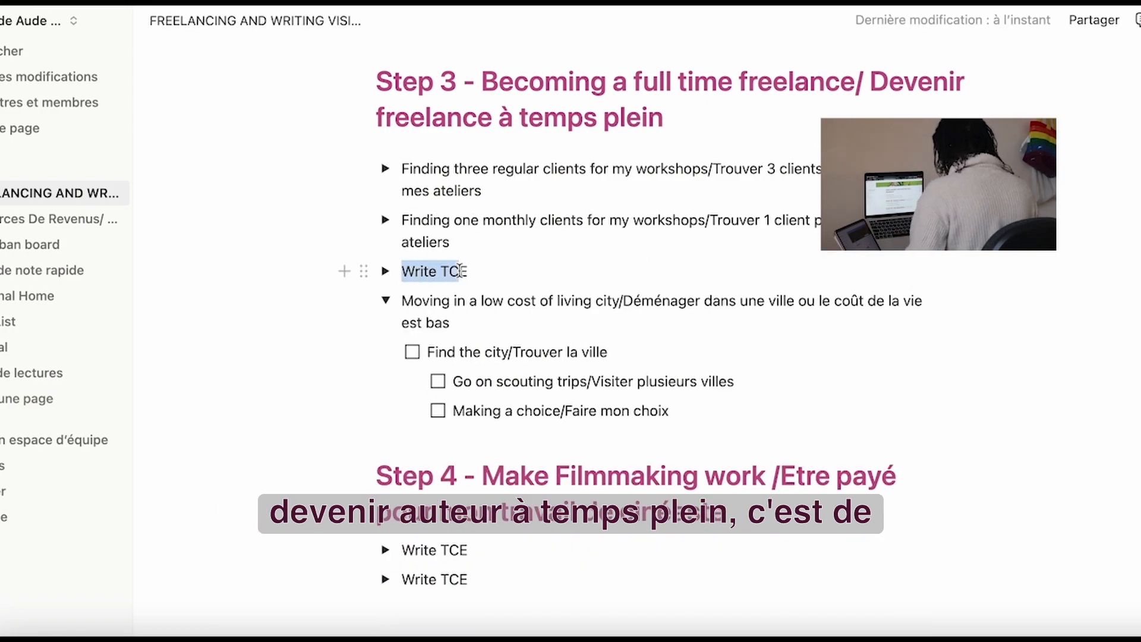
{"action": "type", "text": "Finding "}
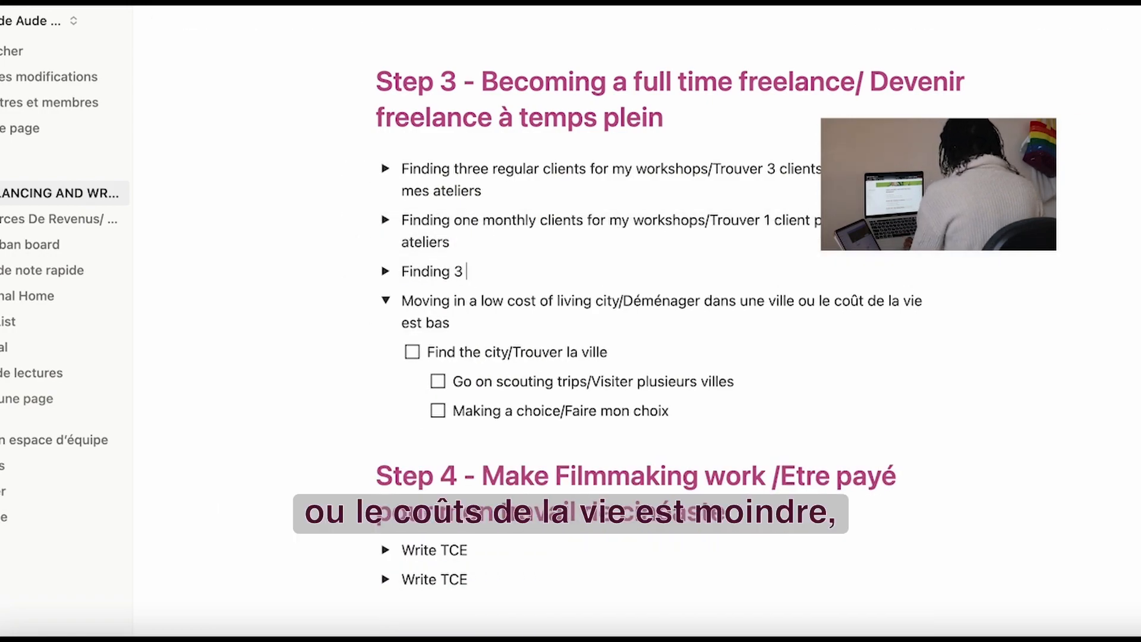
{"action": "type", "text": "3 coaching c"}
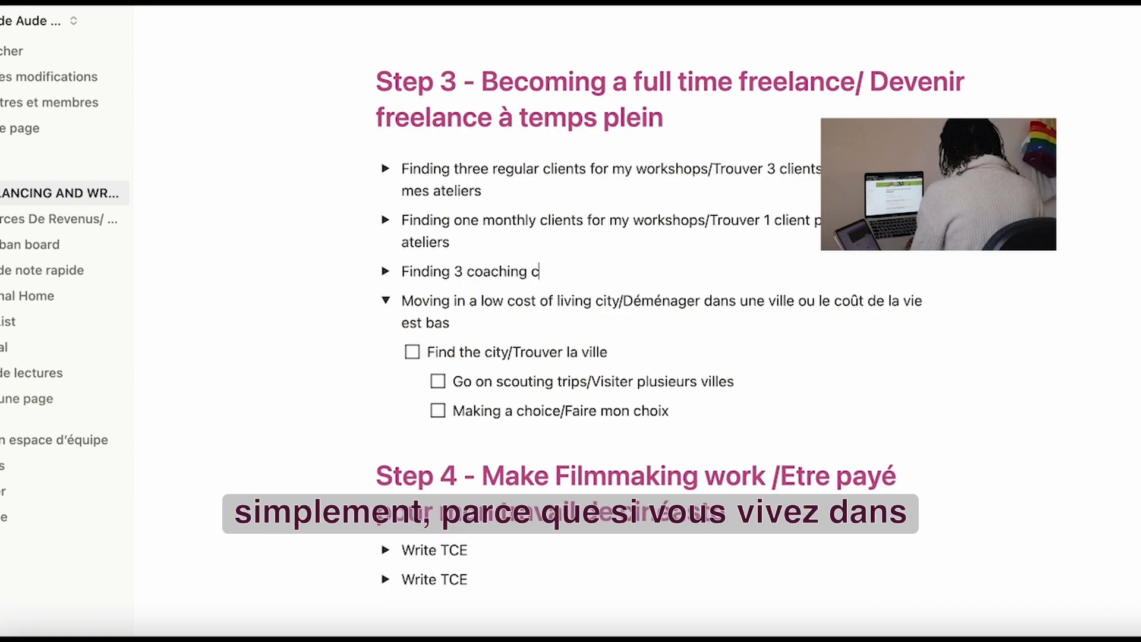
{"action": "type", "text": "lients a month/Avoir 3 clie"}
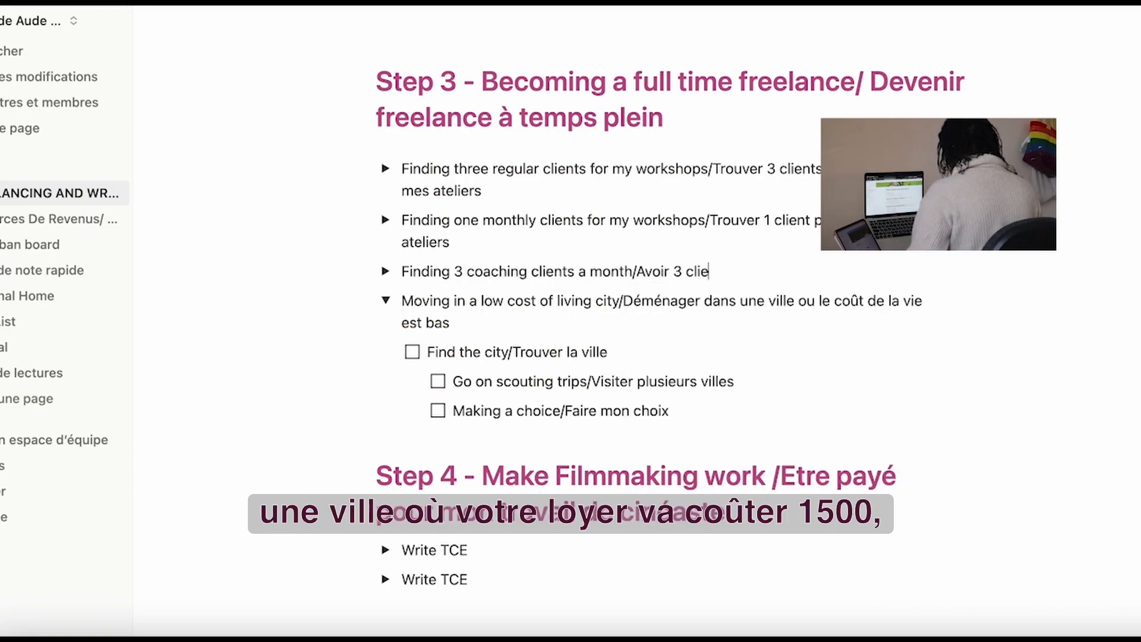
{"action": "type", "text": "nts que je coache par mois"}
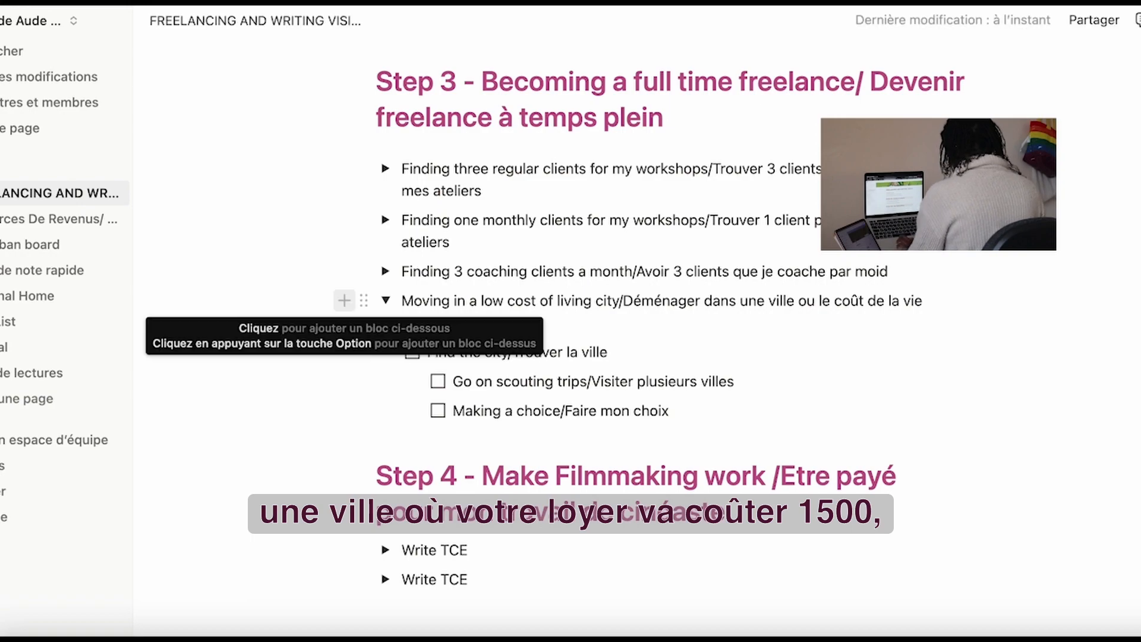
- Move the coaching clients toggle below the low cost of living city toggle and fill its first task with "Promote services on social media"
{"action": "left_click_drag", "start_coordinate": [366, 272], "coordinate": [377, 420]}
{"action": "left_click", "coordinate": [386, 411]}
{"action": "left_click", "coordinate": [434, 440]}
{"action": "type", "text": "Pr"}
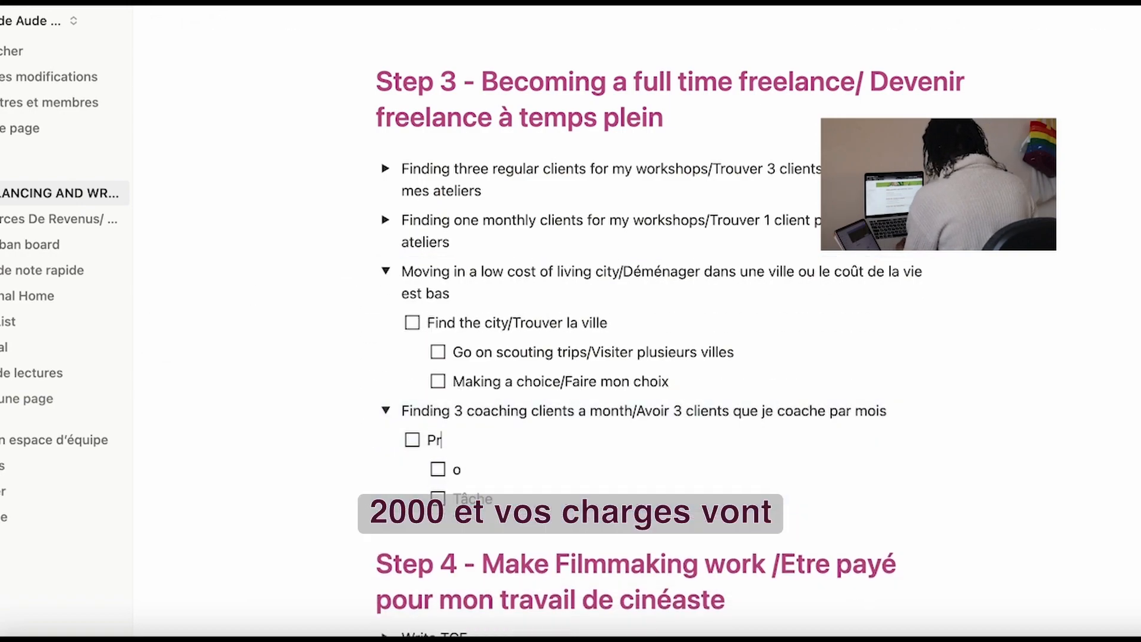
{"action": "type", "text": "omote services on social media"}
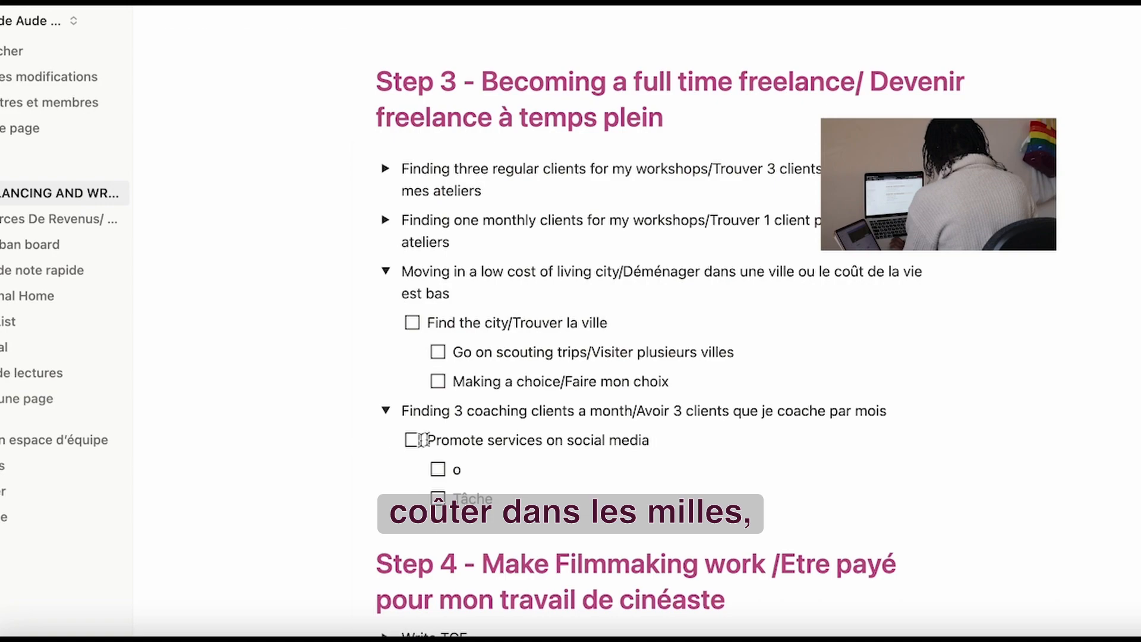
- Fill the first subtask under the social media promotion task with "Use CTA" and duplicate the whole task
{"action": "key", "text": "BackSpace"}
{"action": "type", "text": "Use CTA"}
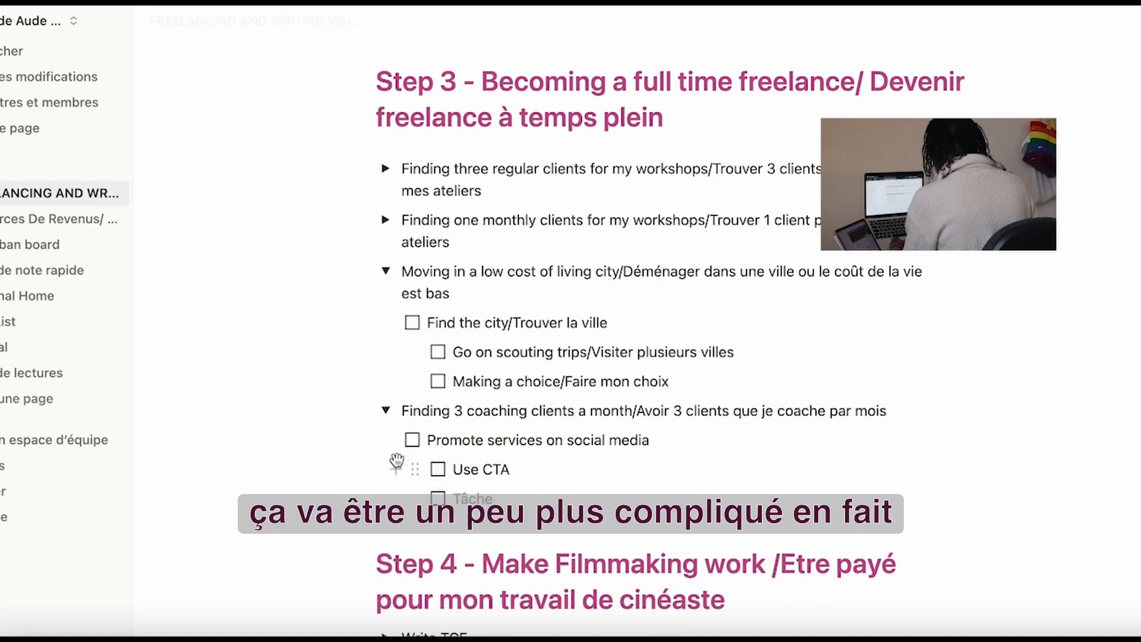
{"action": "left_click", "coordinate": [389, 439]}
{"action": "left_click", "coordinate": [315, 354]}
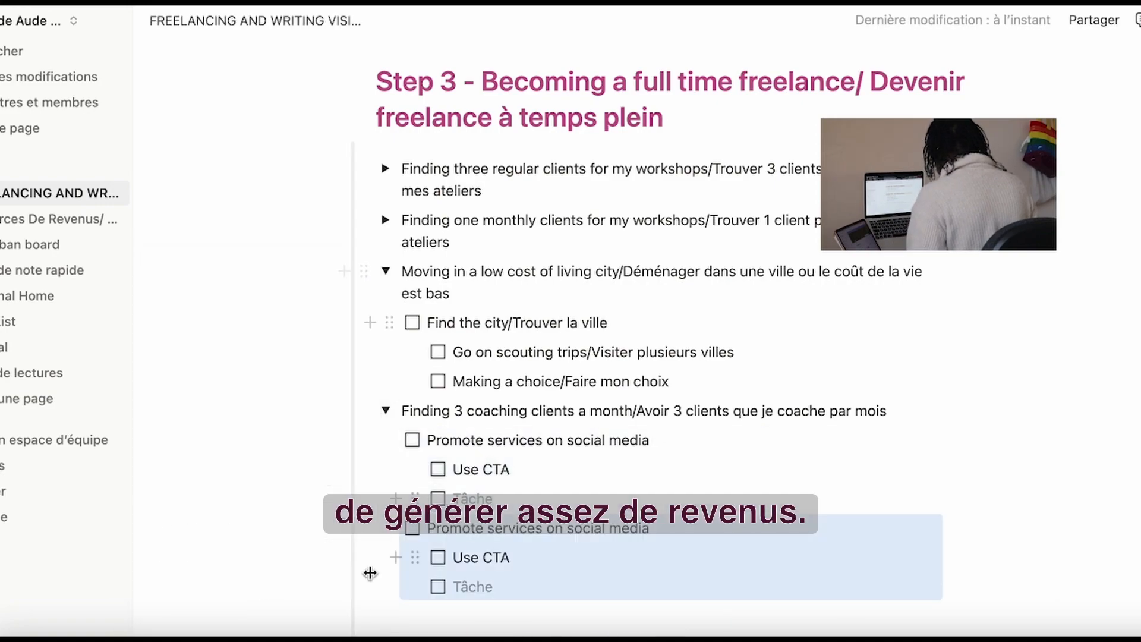
- Replace the duplicated task's text with "Ask past clients for referral/ Demander aux anciens clients de me referrer"
{"action": "left_click", "coordinate": [428, 528]}
{"action": "type", "text": "Ask past clients f"}
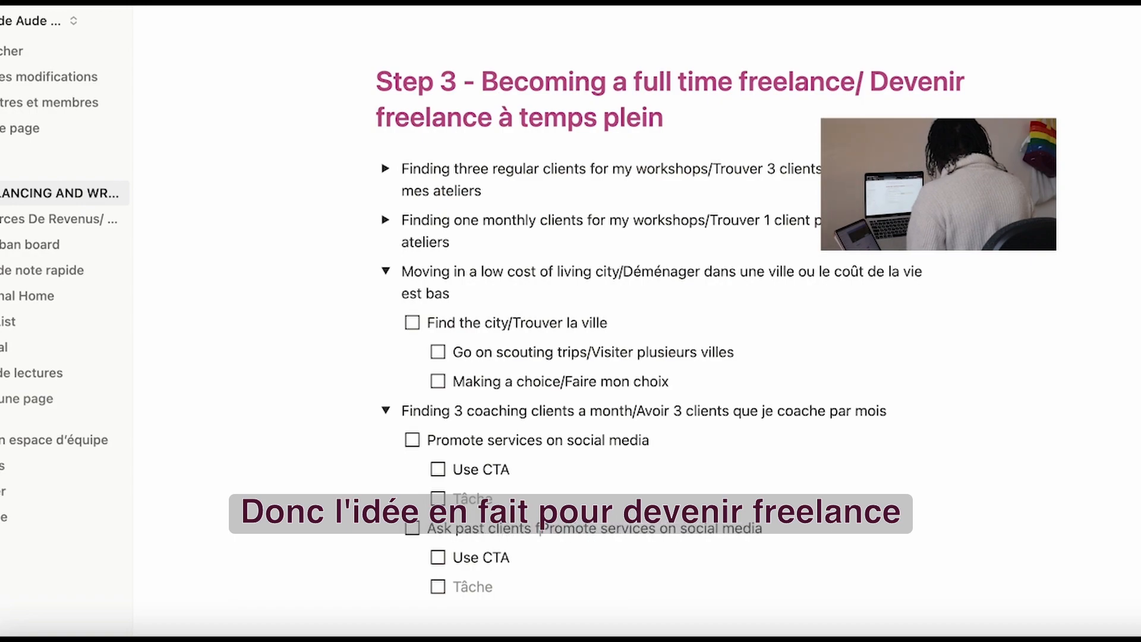
{"action": "type", "text": "or refferral/ Deman"}
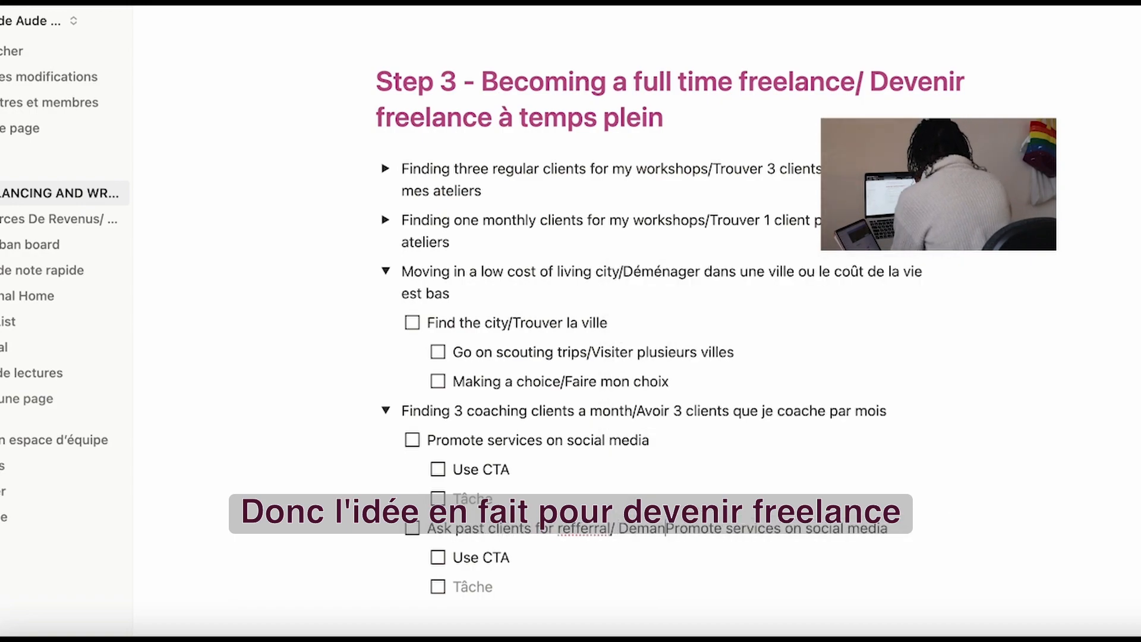
{"action": "type", "text": "der aux anciens c"}
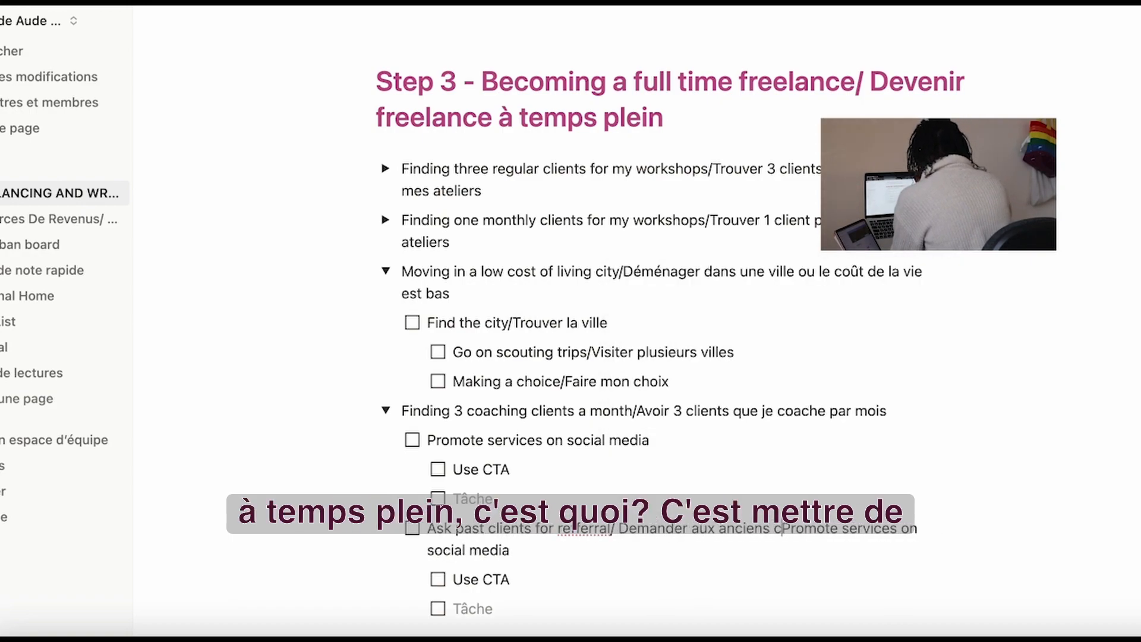
{"action": "type", "text": "lients"}
{"action": "right_click", "coordinate": [583, 527]}
{"action": "key", "text": "Escape"}
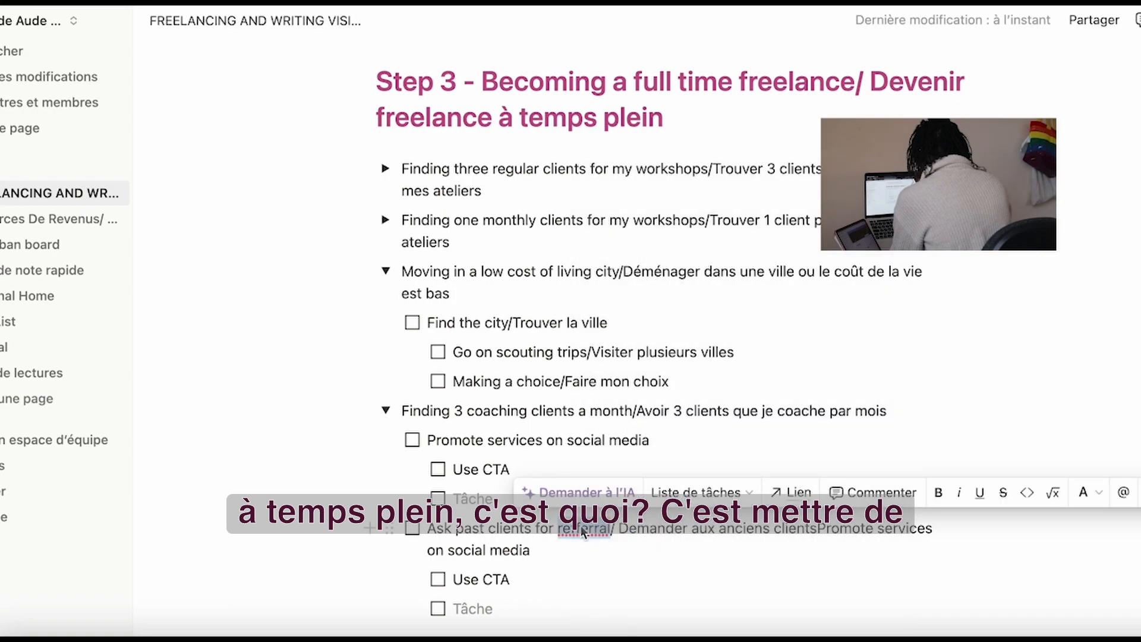
{"action": "left_click", "coordinate": [813, 528]}
{"action": "type", "text": "de me referrer"}
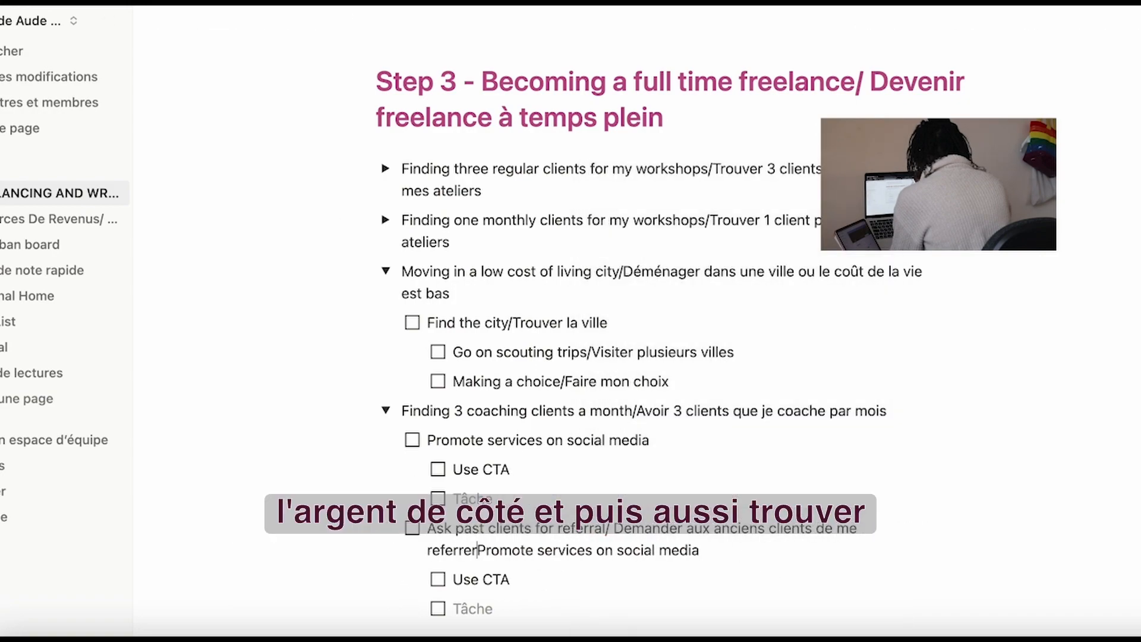
{"action": "left_click_drag", "start_coordinate": [428, 550], "coordinate": [653, 551]}
{"action": "key", "text": "BackSpace"}
- Replace the referral task's "Use CTA" with "Send email with referral link/Envoyer email avec lien pour parraiber" and collapse the coaching toggle
{"action": "left_click_drag", "start_coordinate": [454, 556], "coordinate": [510, 558]}
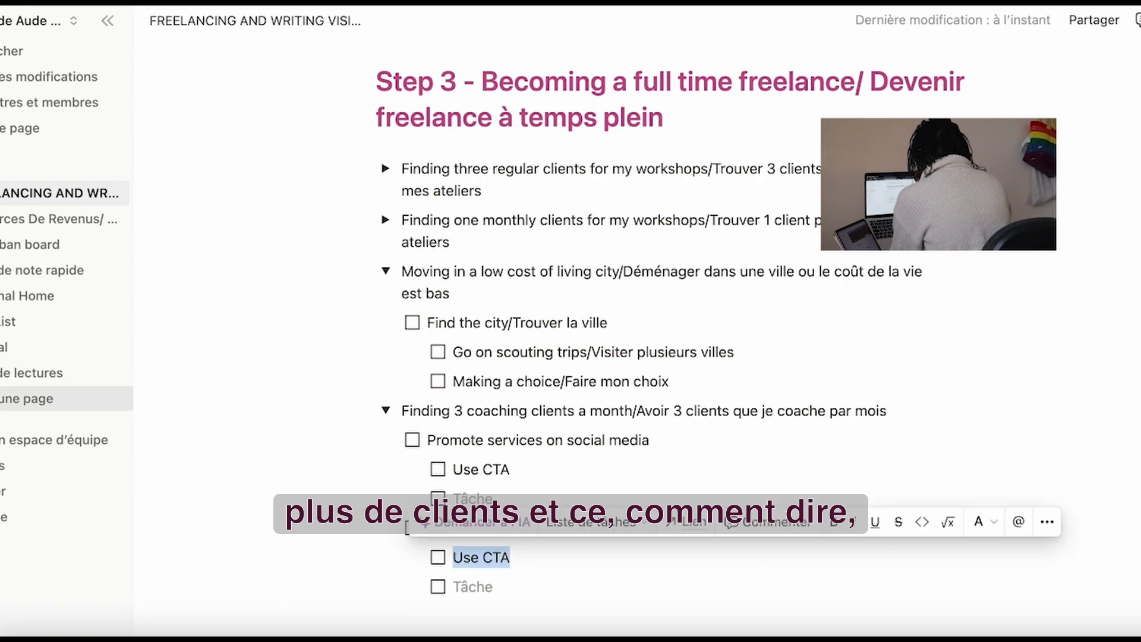
{"action": "type", "text": "Send email with referral link"}
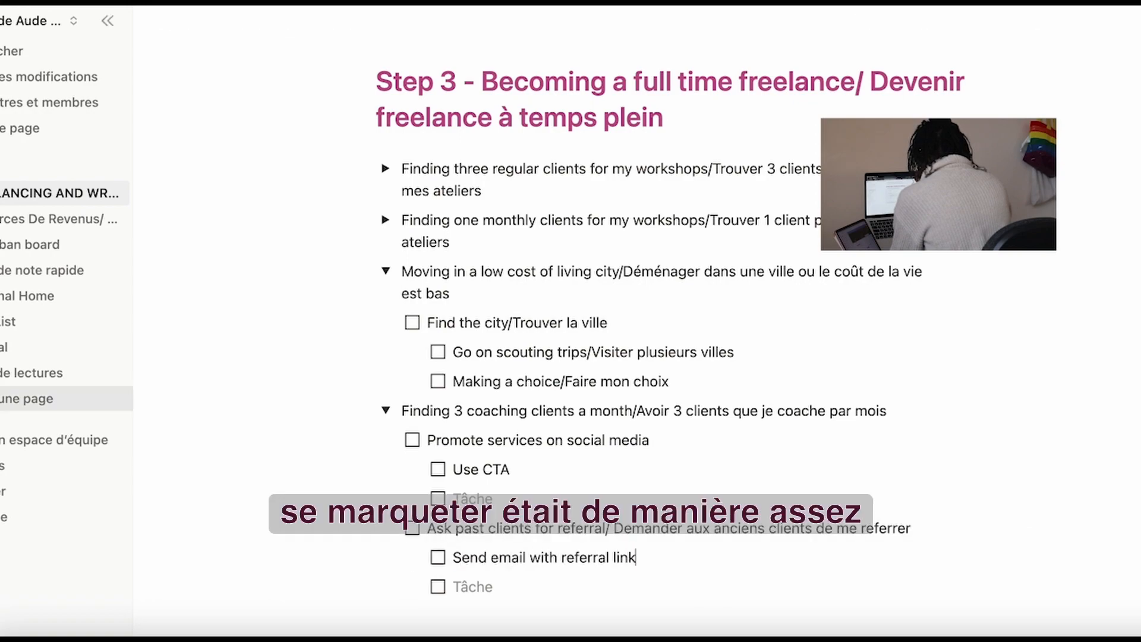
{"action": "type", "text": "/Envoyer email avec lien "}
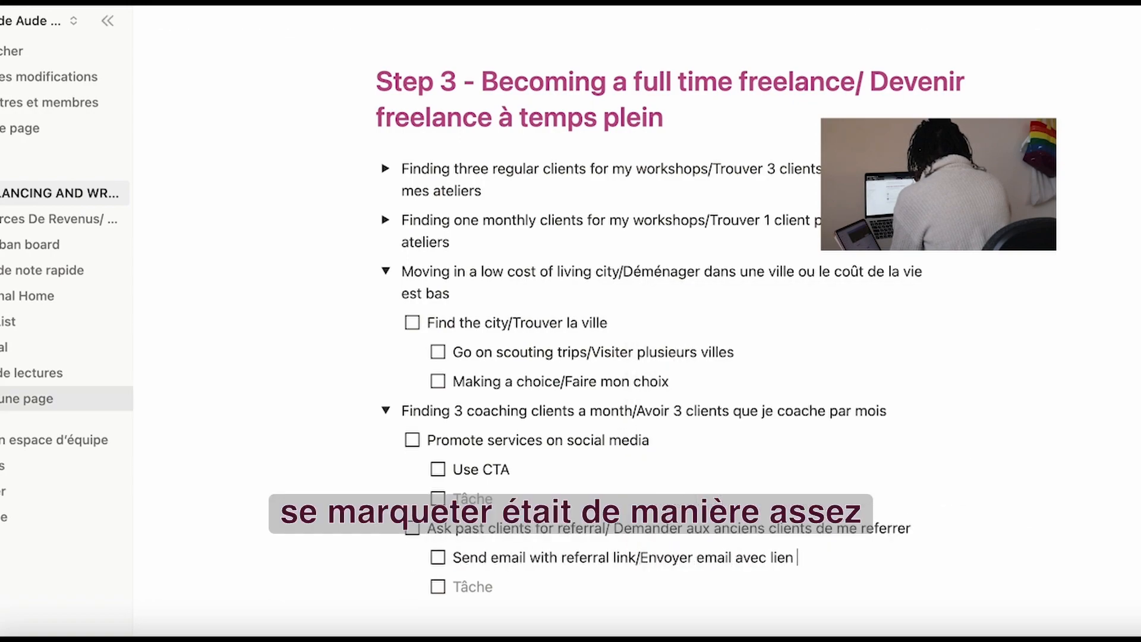
{"action": "type", "text": "pour parraier"}
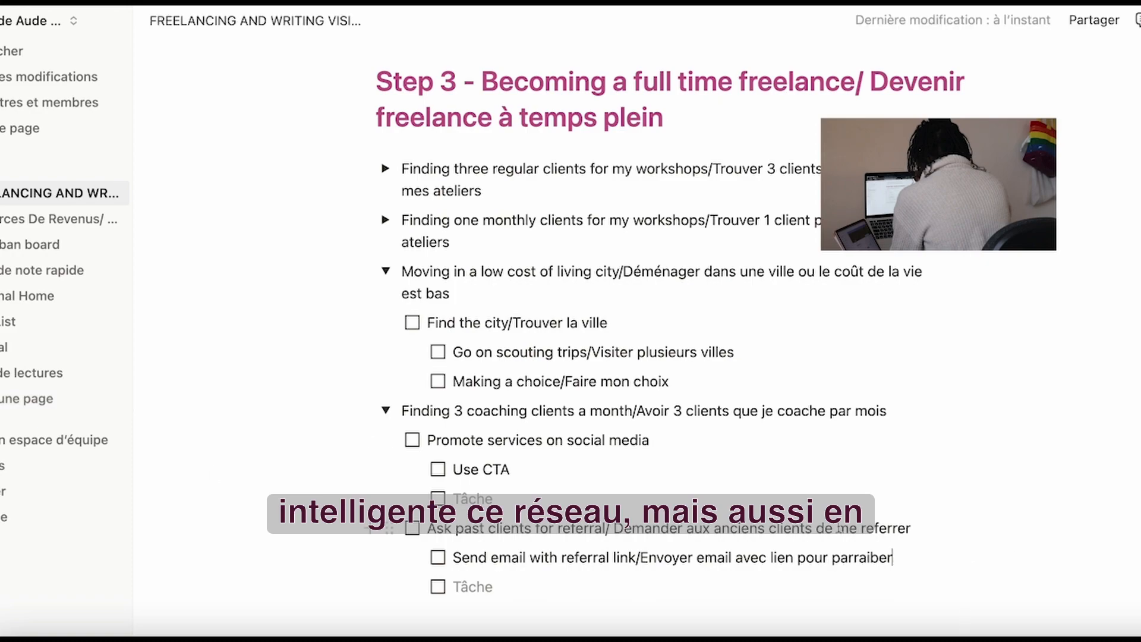
{"action": "scroll", "coordinate": [871, 548], "scroll_direction": "down", "scroll_amount": 1}
{"action": "left_click", "coordinate": [386, 388]}
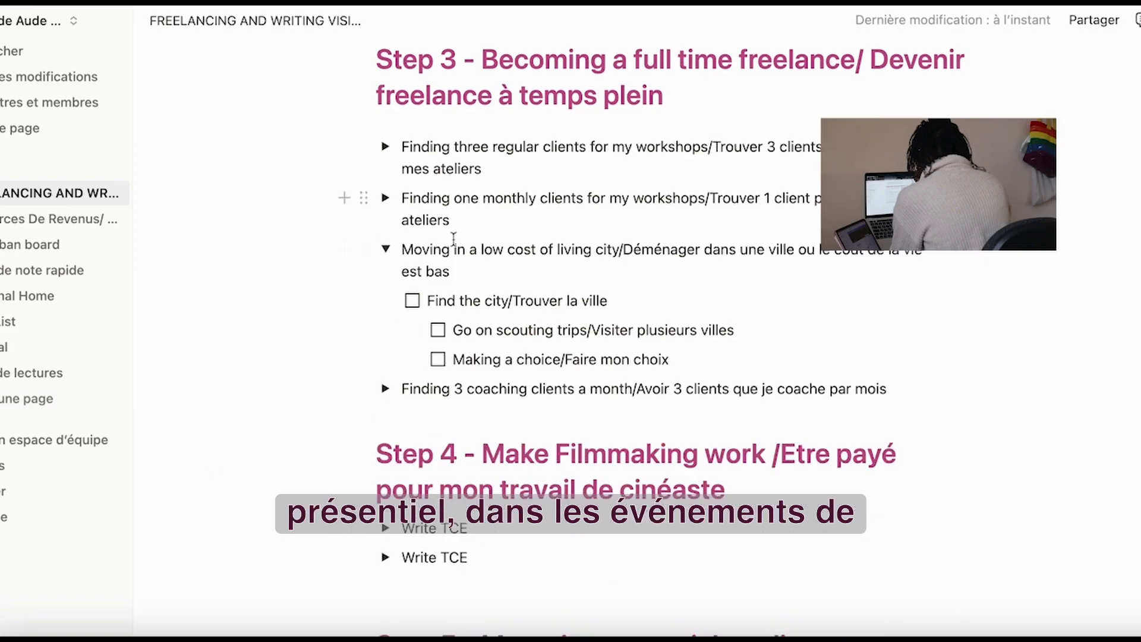
- Duplicate the one monthly client toggle and replace the copy's English text with "Sell my services on other platforms"
{"action": "left_click", "coordinate": [364, 201]}
{"action": "left_click", "coordinate": [172, 125]}
{"action": "left_click_drag", "start_coordinate": [402, 250], "coordinate": [717, 250]}
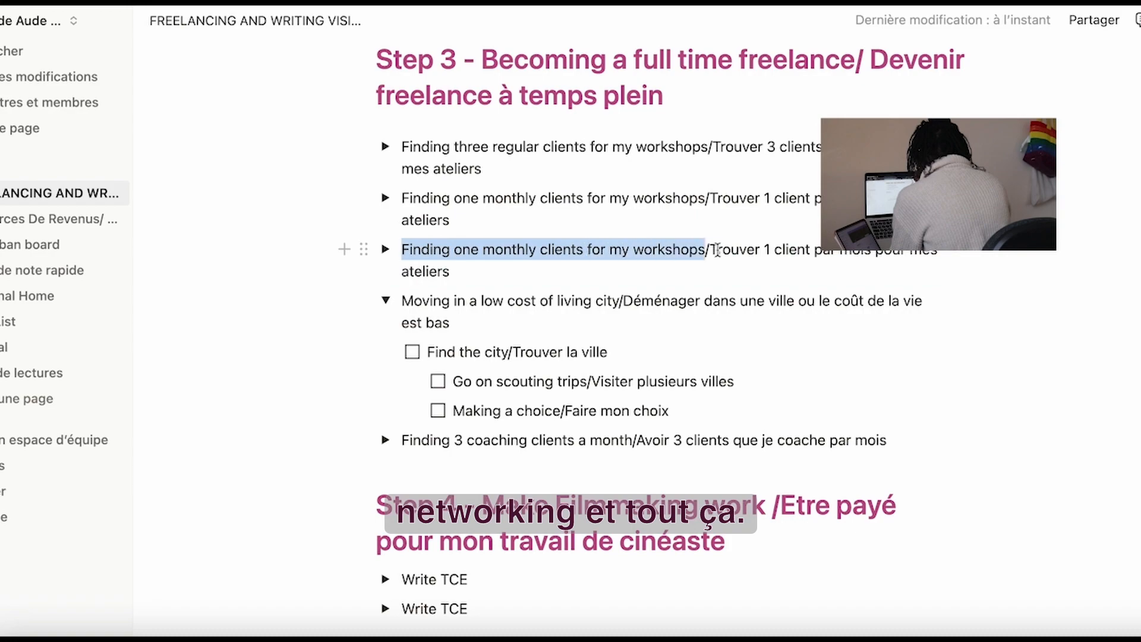
{"action": "type", "text": "Sell mi"}
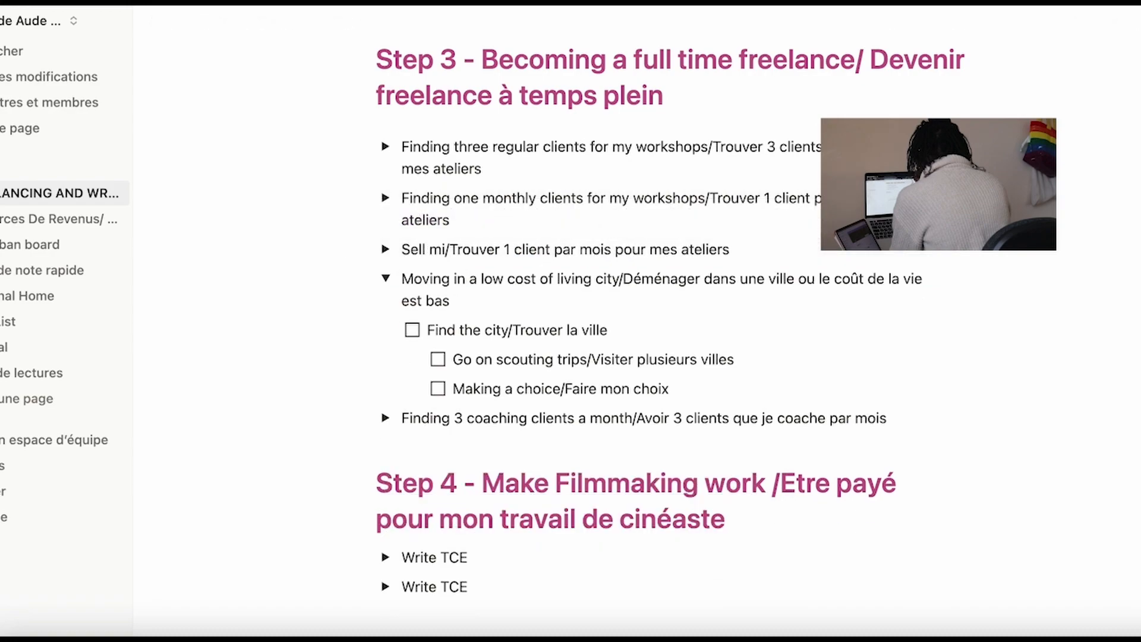
{"action": "key", "text": "BackSpace"}
{"action": "type", "text": "y services on other platforms"}
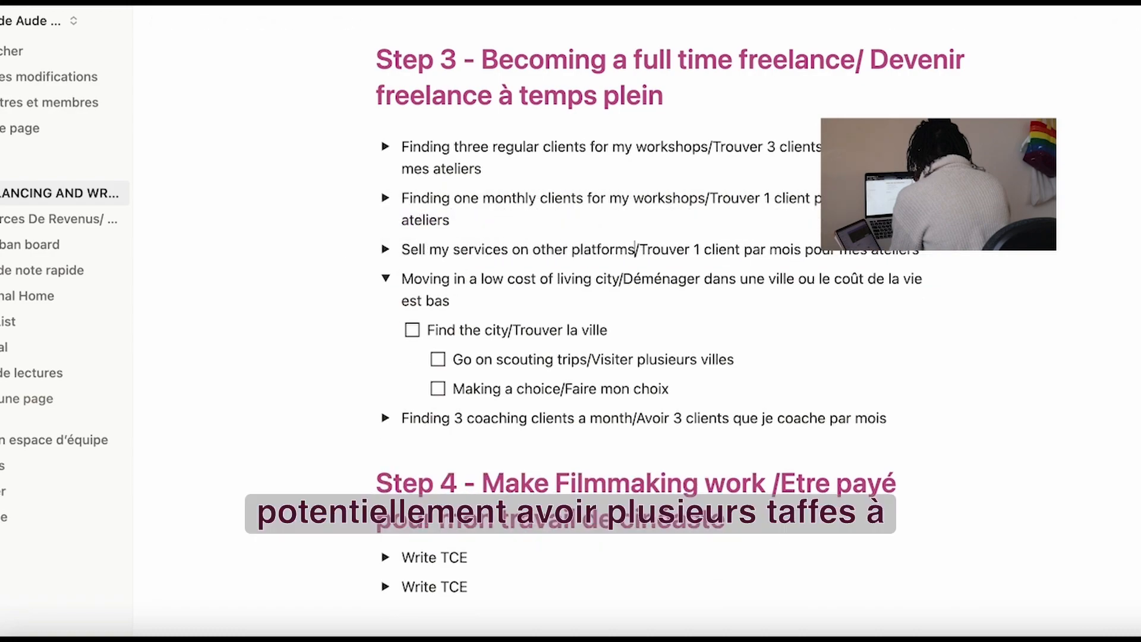
- Replace the French part of the platforms toggle with "Proposer mes services sur d'autres plateformes"
{"action": "left_click_drag", "start_coordinate": [641, 250], "coordinate": [919, 250]}
{"action": "type", "text": "Ve"}
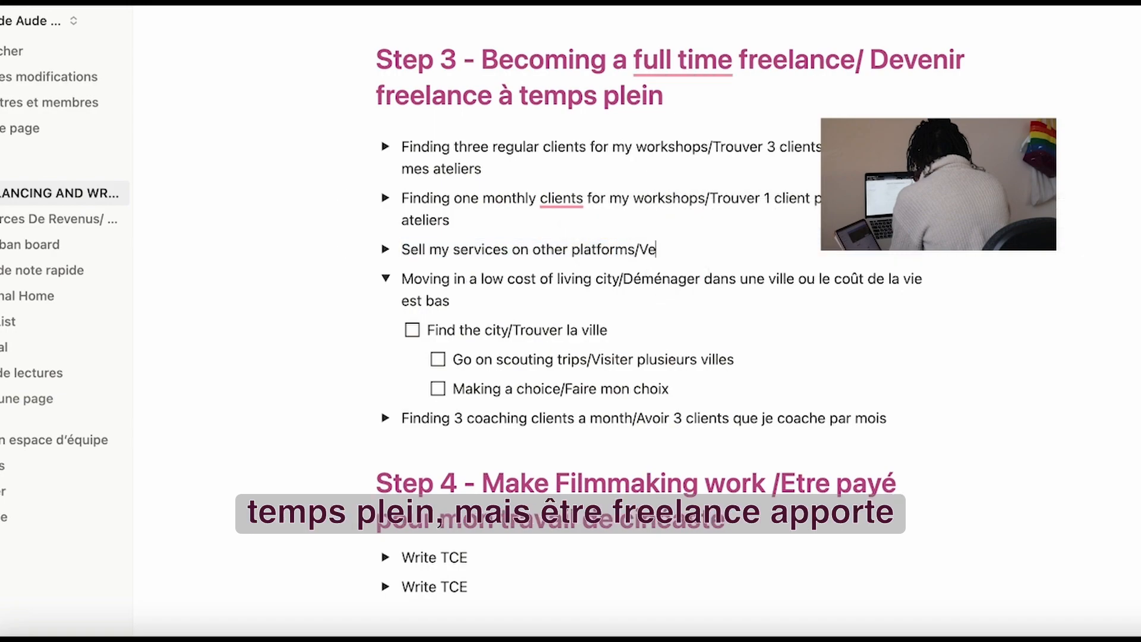
{"action": "key", "text": "BackSpace"}
{"action": "key", "text": "BackSpace"}
{"action": "type", "text": "Proposer mes serv"}
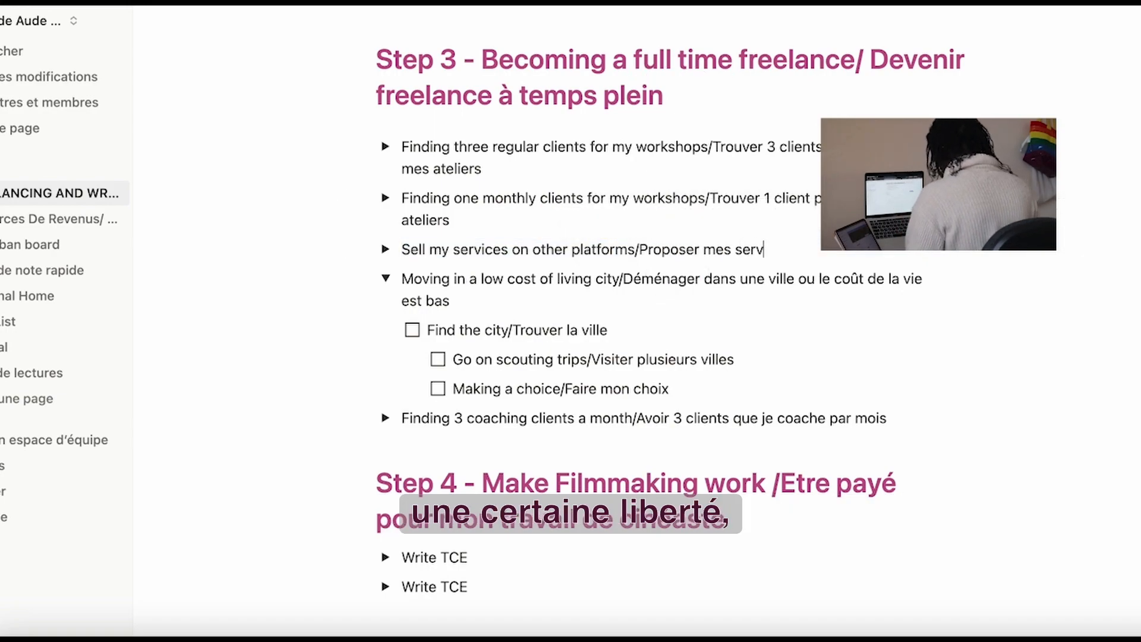
{"action": "type", "text": "ices sur d'autres plateformes"}
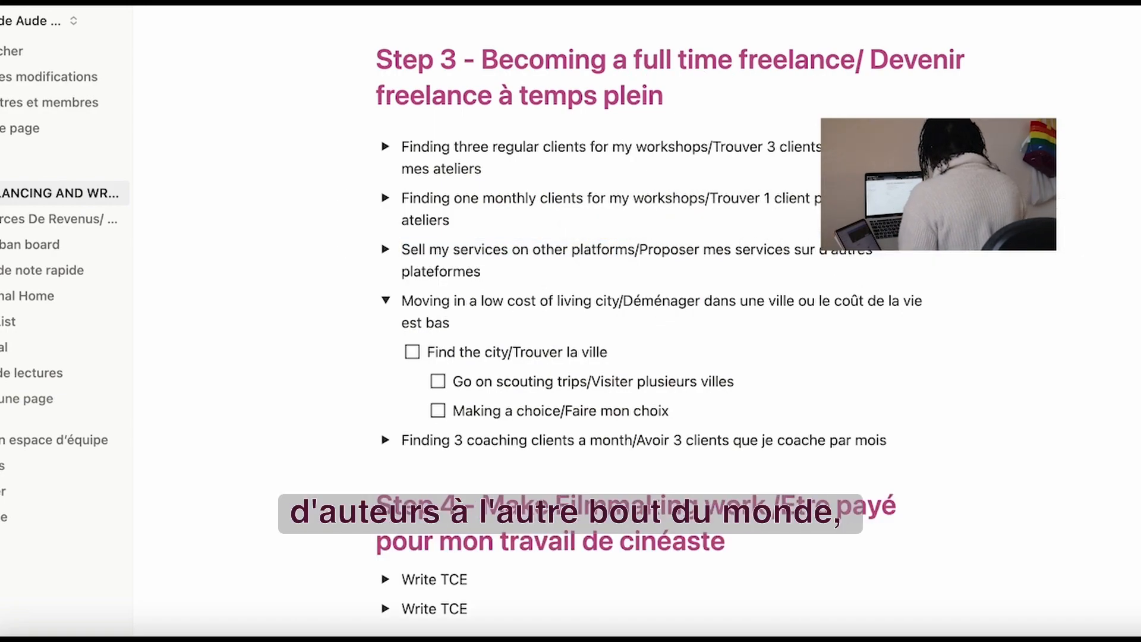